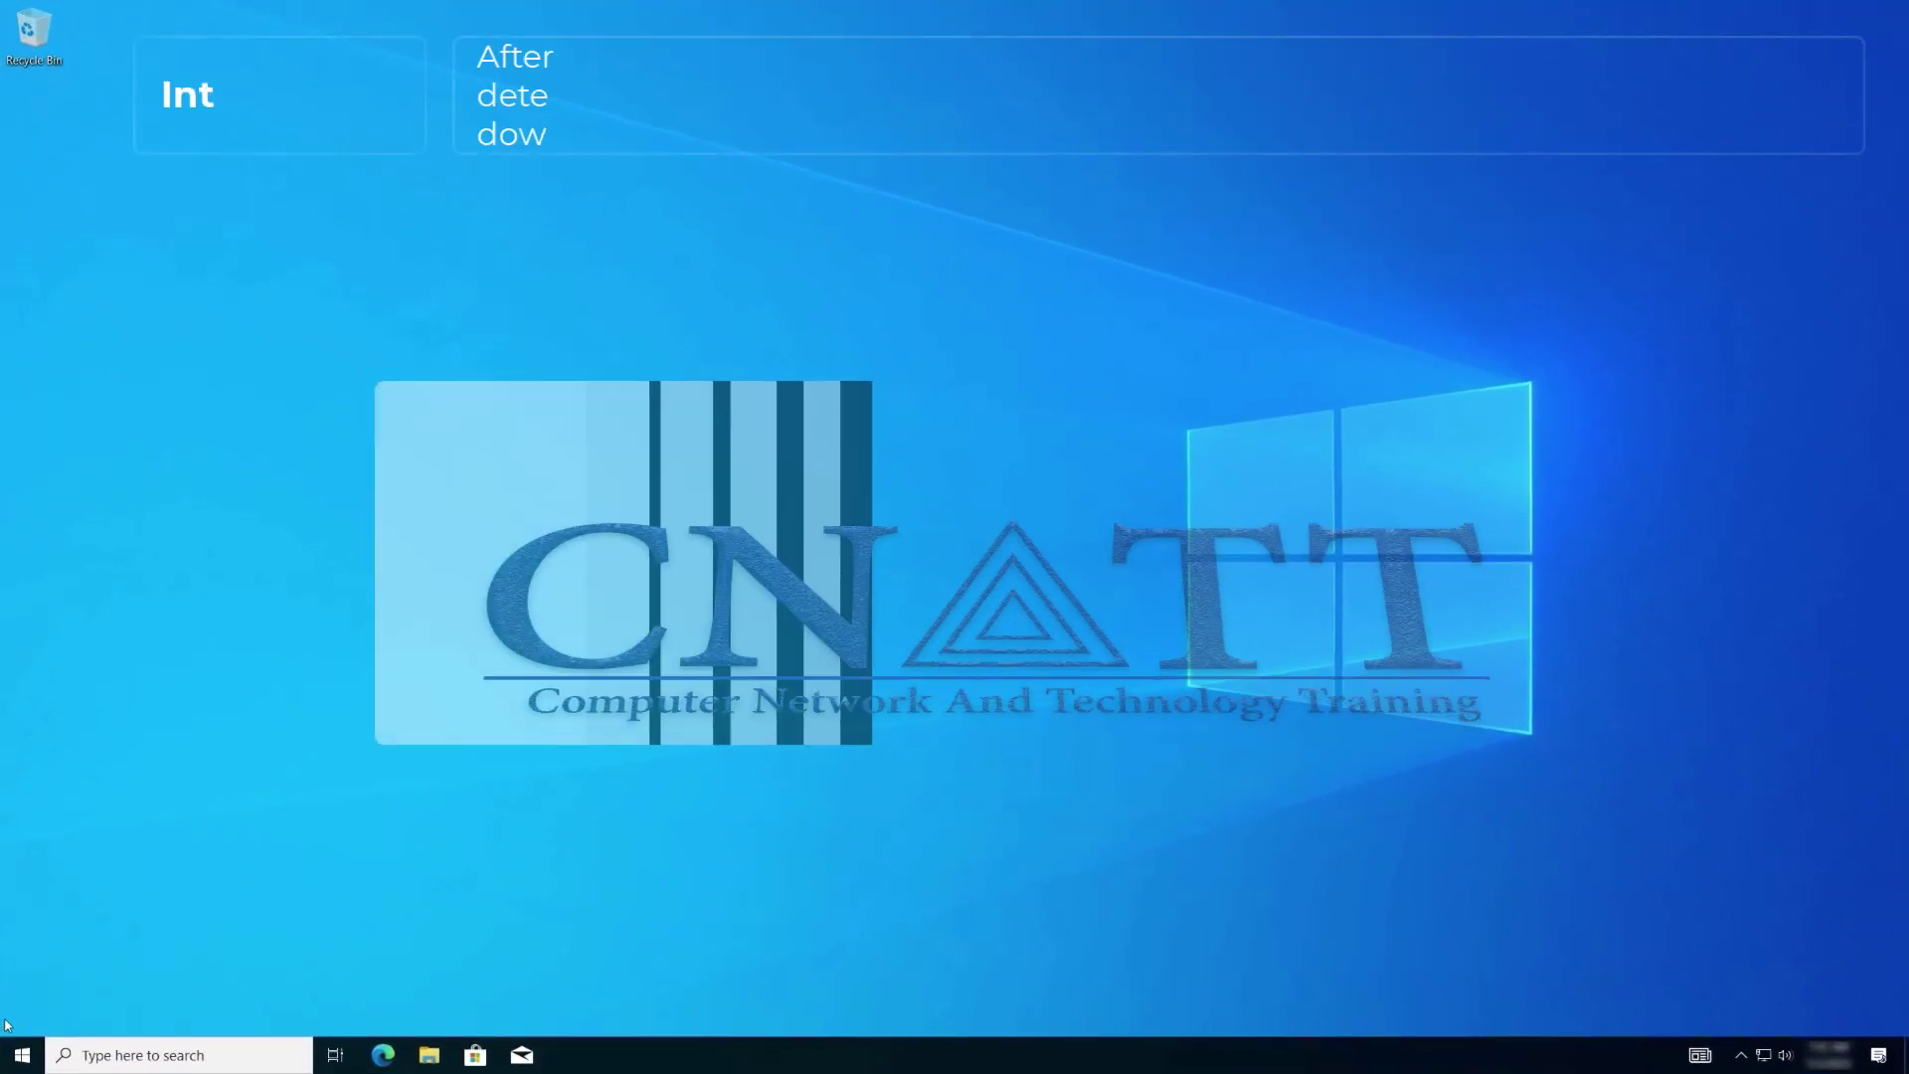
# Open Device Manager from the Start right-click menu and place it on the left.
pyautogui.rightClick(20, 1054)
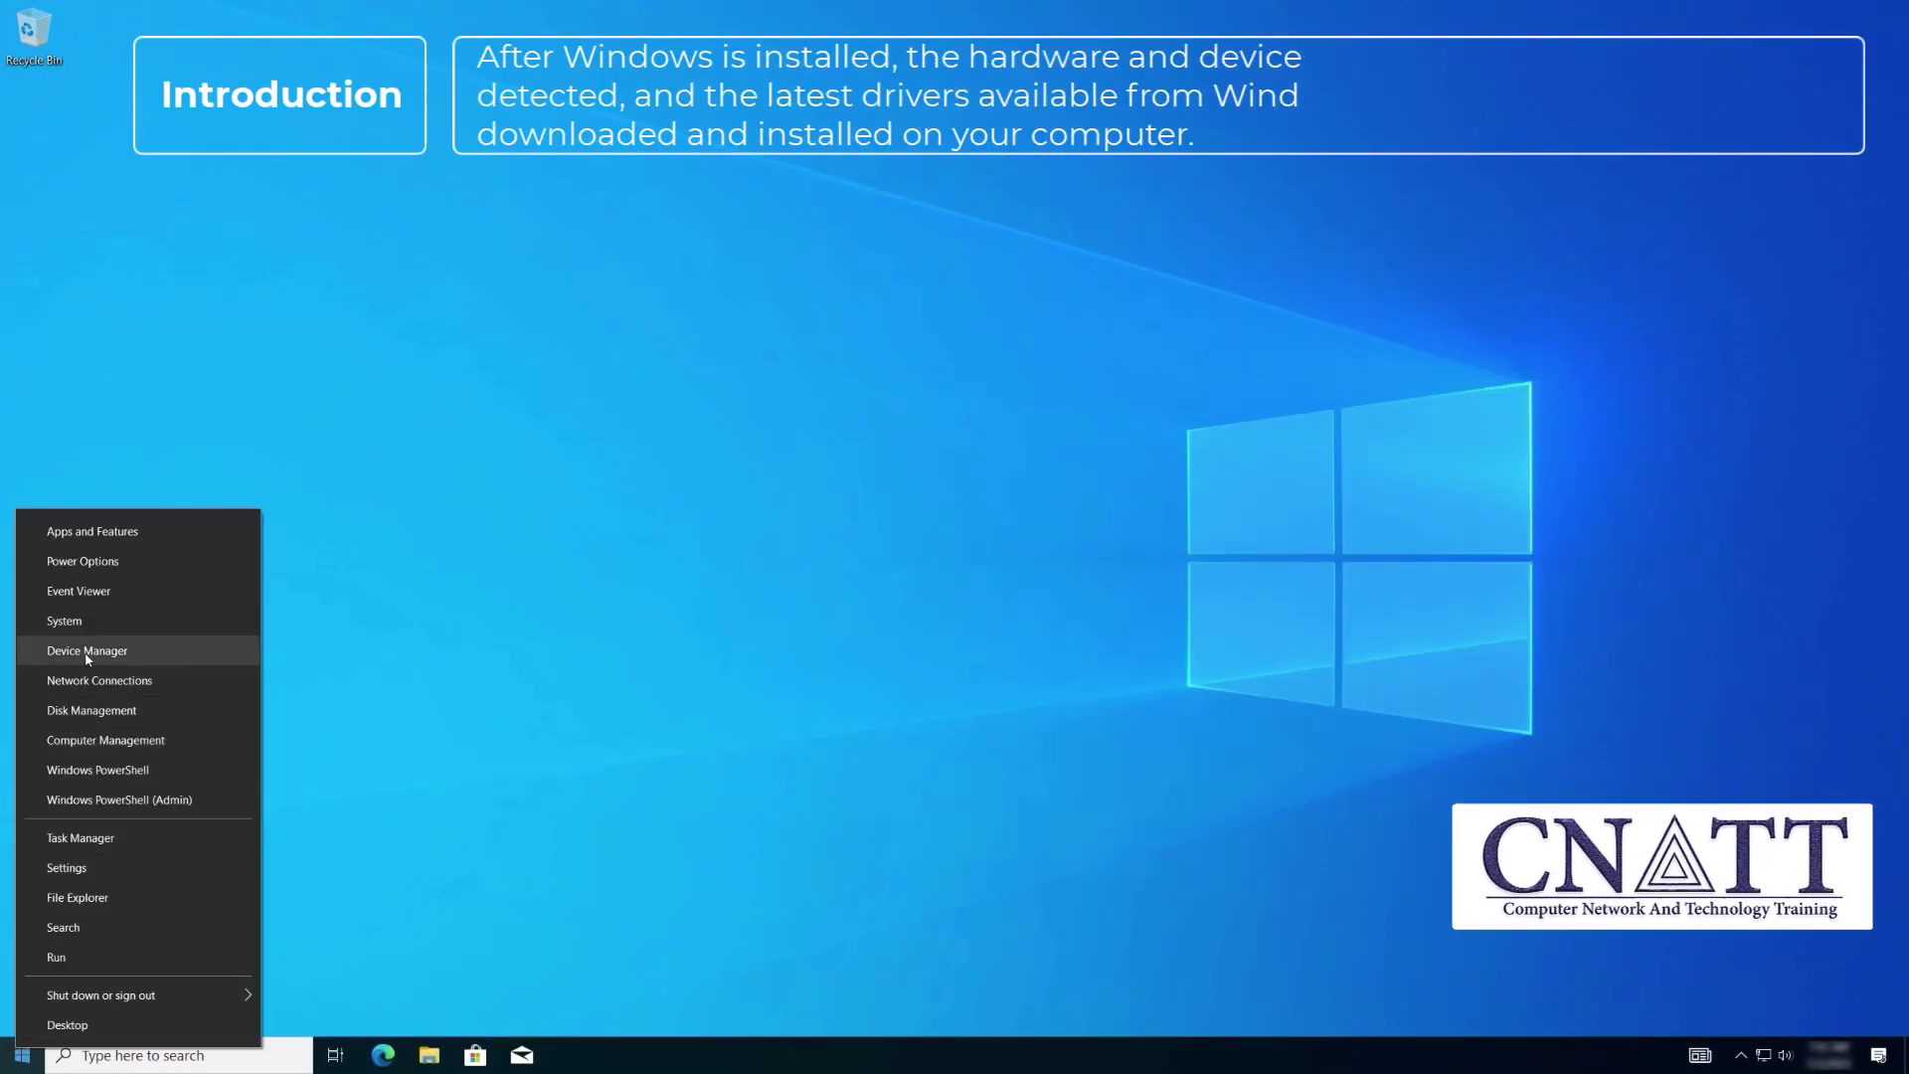
pyautogui.click(87, 648)
pyautogui.moveTo(278, 60); pyautogui.dragTo(243, 266)
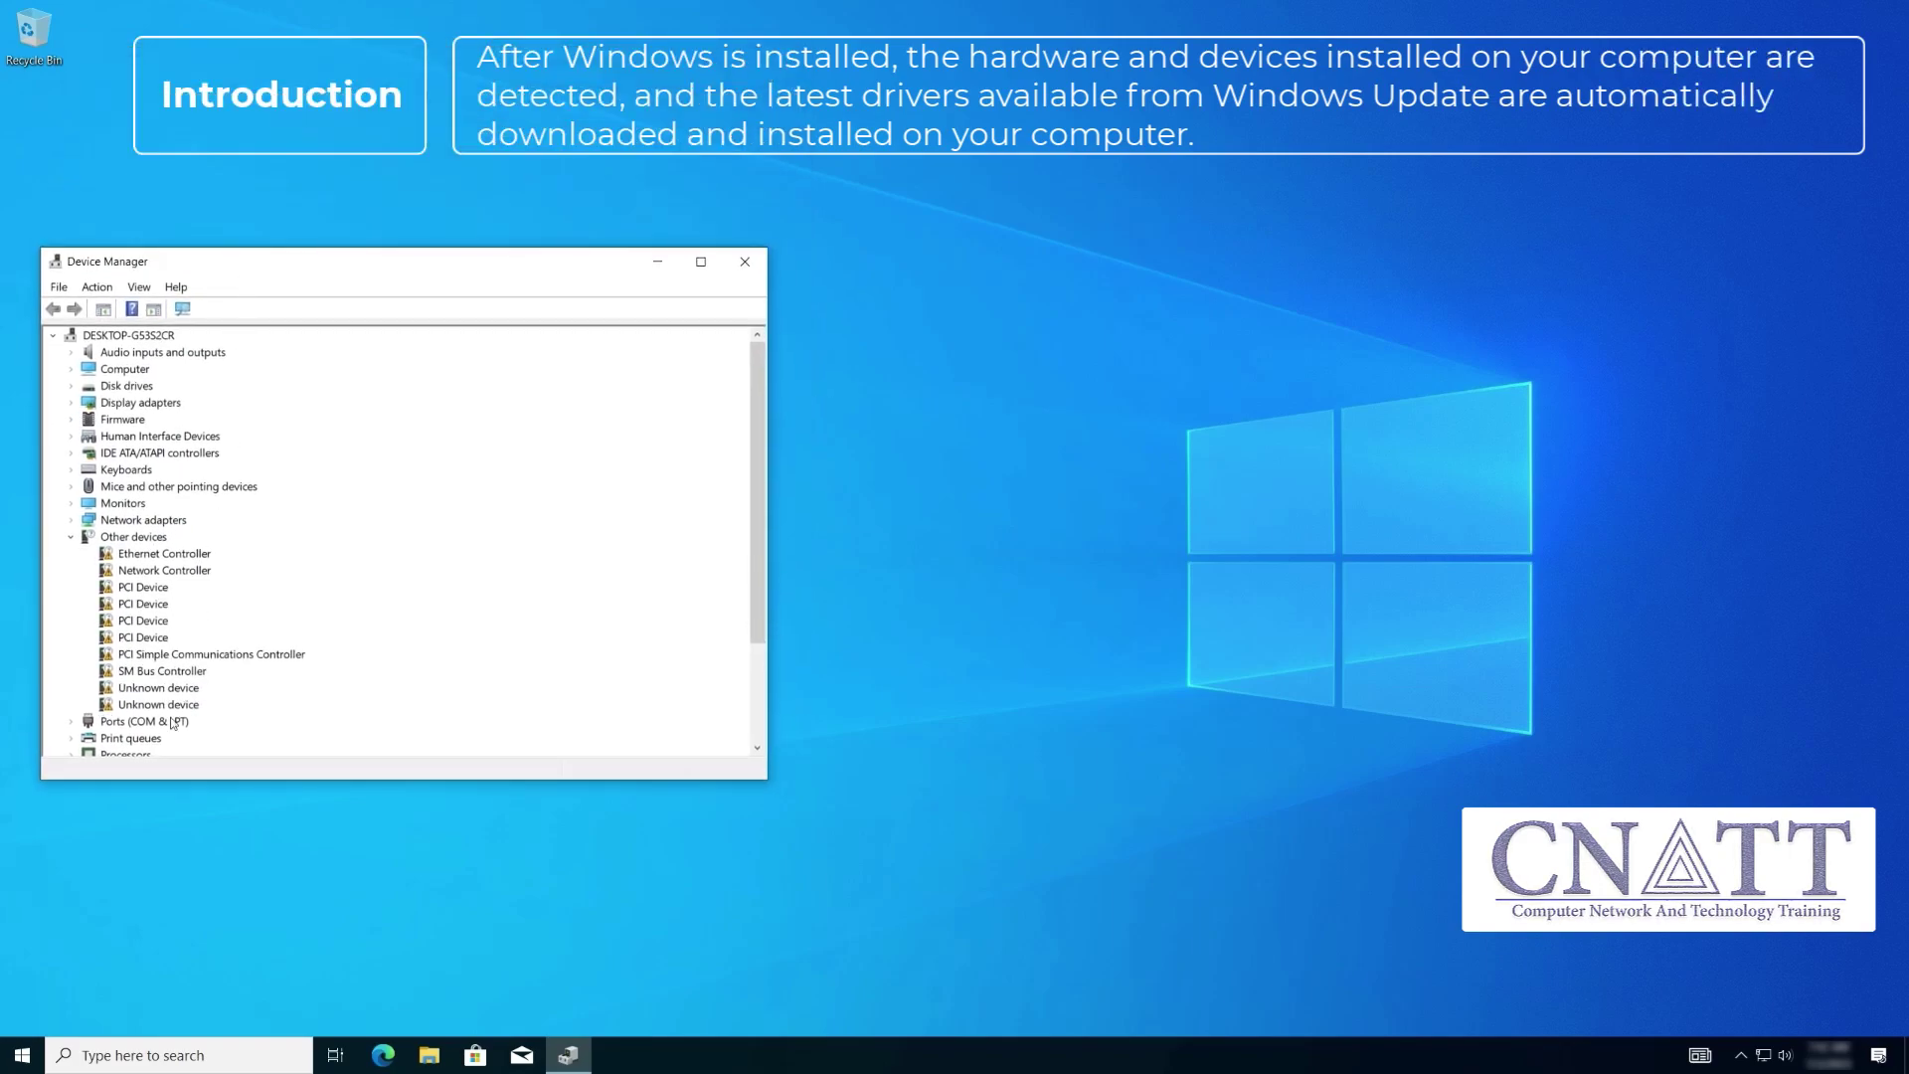
# Open Settings at Update & Security beside it and expand Display adapters in Device Manager.
pyautogui.click(22, 1054)
pyautogui.click(23, 1014)
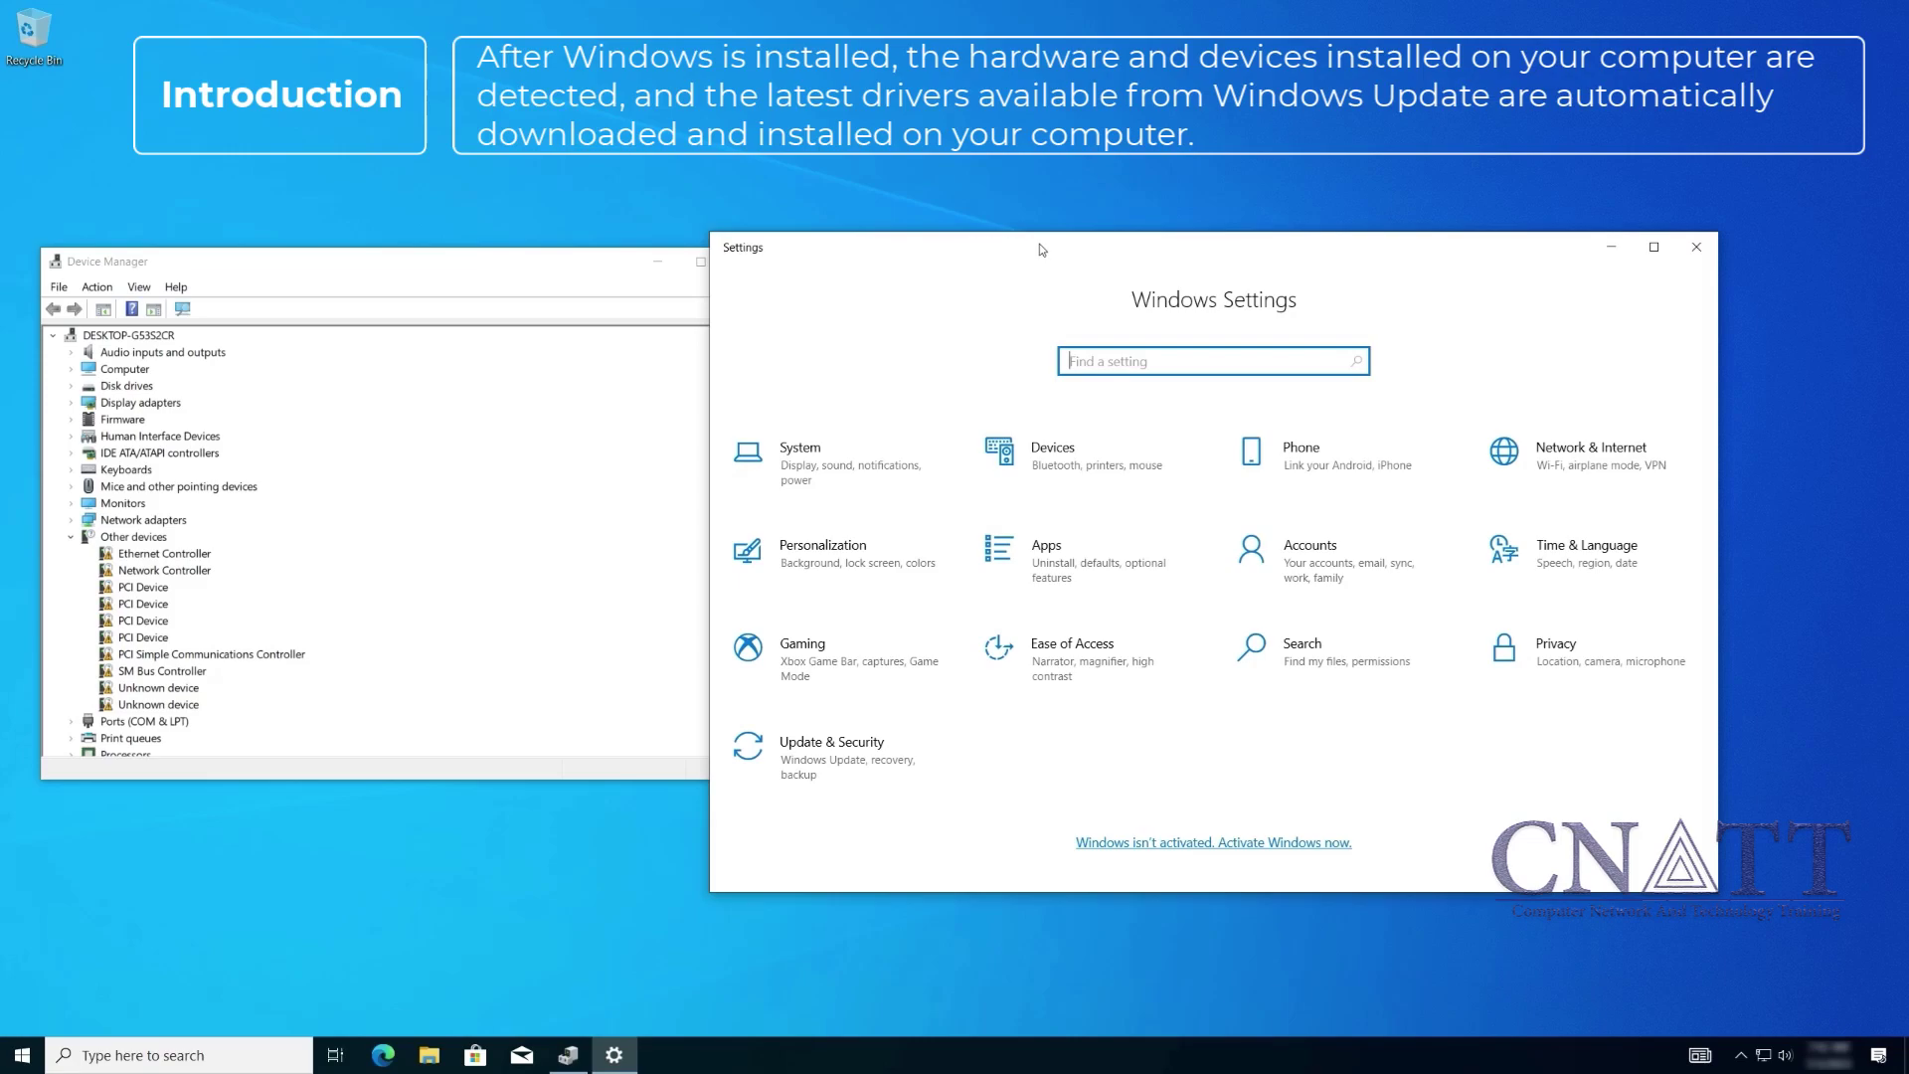
pyautogui.moveTo(1040, 243); pyautogui.dragTo(1125, 246)
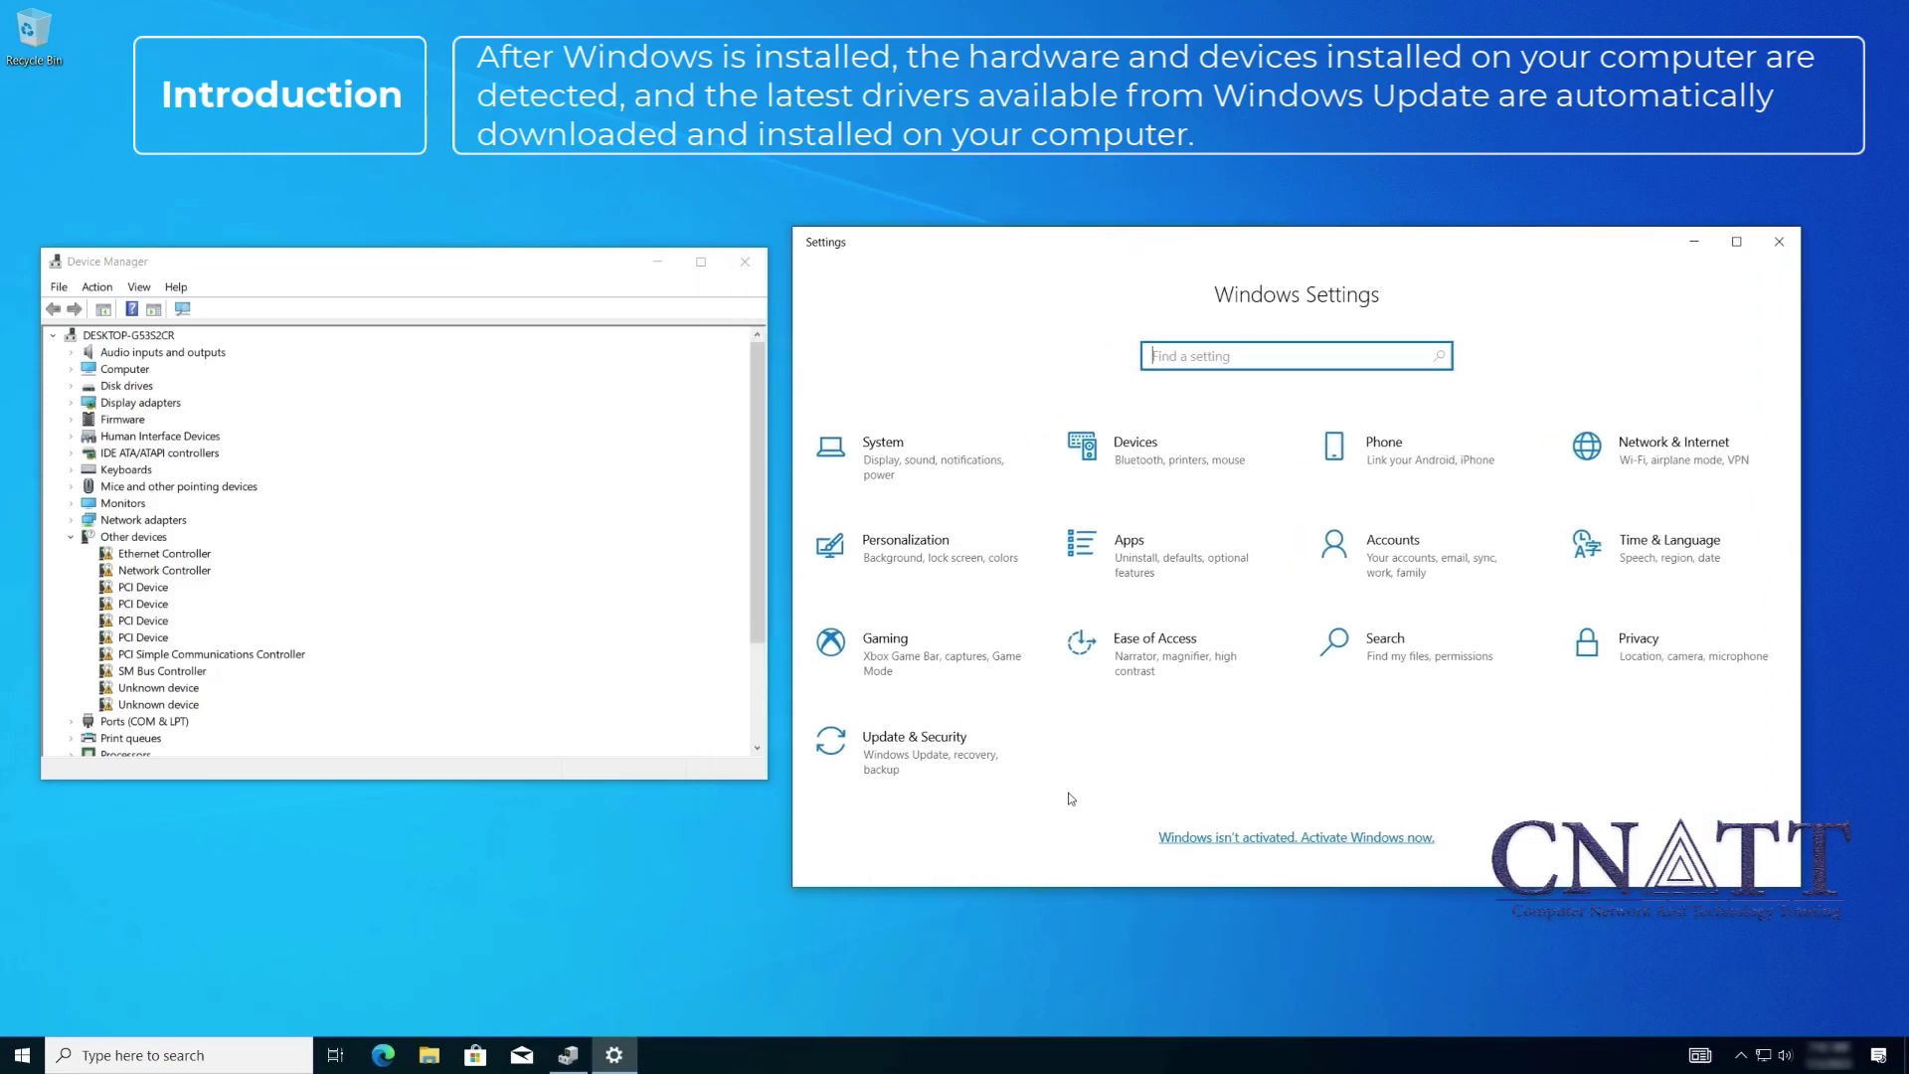
pyautogui.click(961, 744)
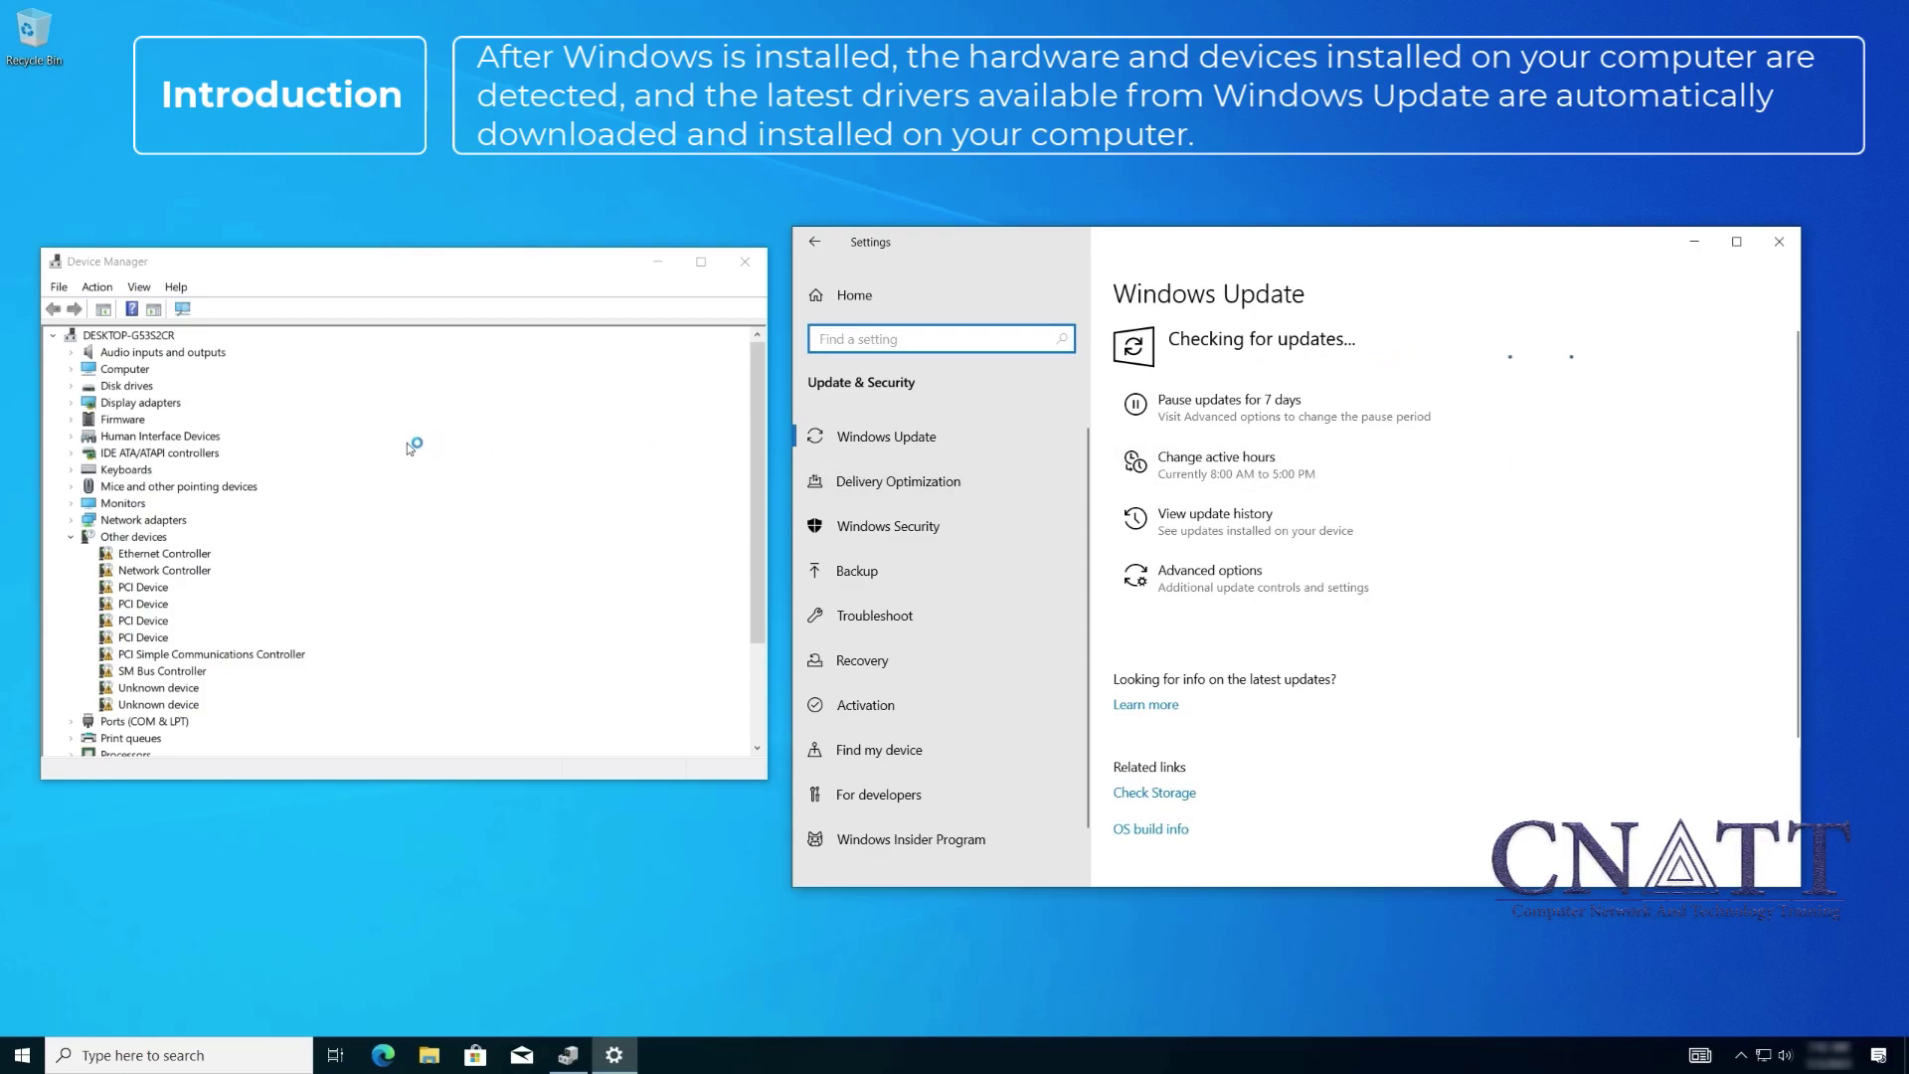
pyautogui.click(71, 403)
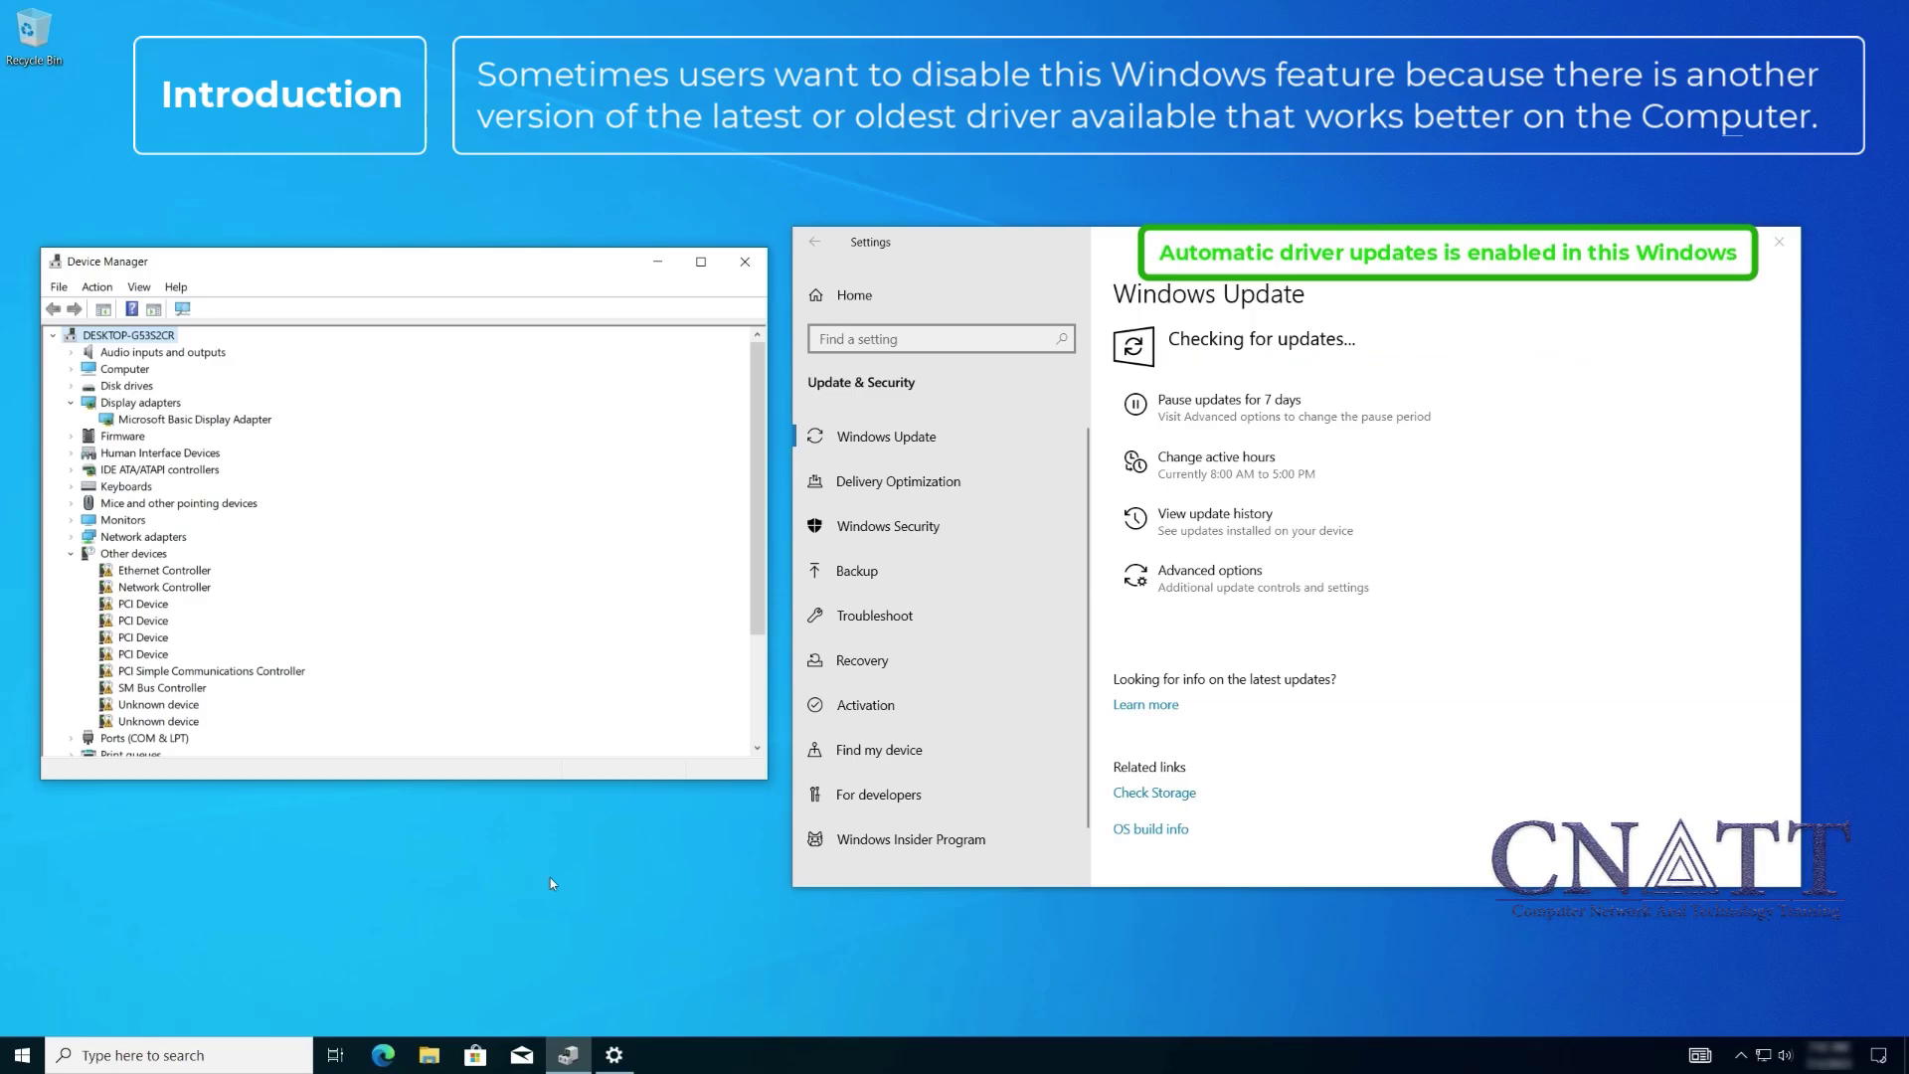
pyautogui.click(582, 861)
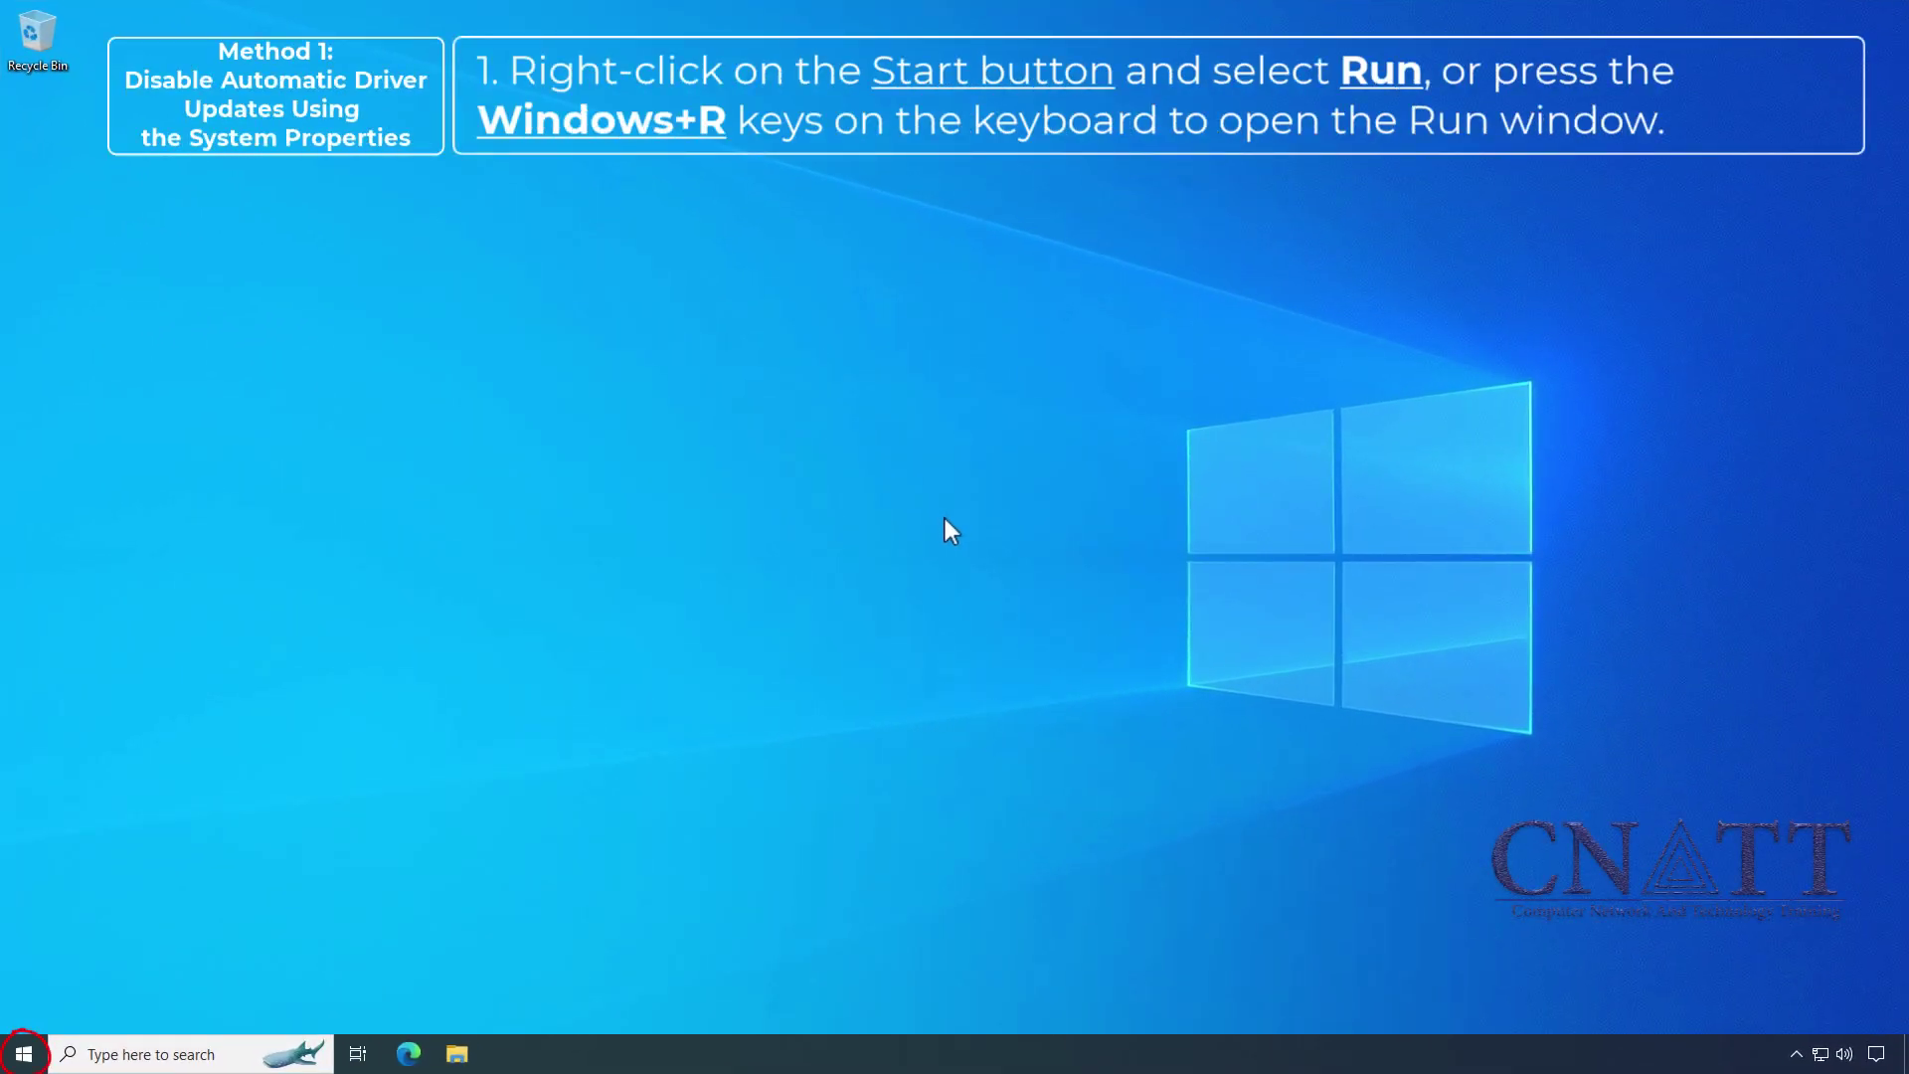
# Open the Run dialog from the Start right-click menu, centre it, and enter sysdm.cpl.
pyautogui.rightClick(22, 1052)
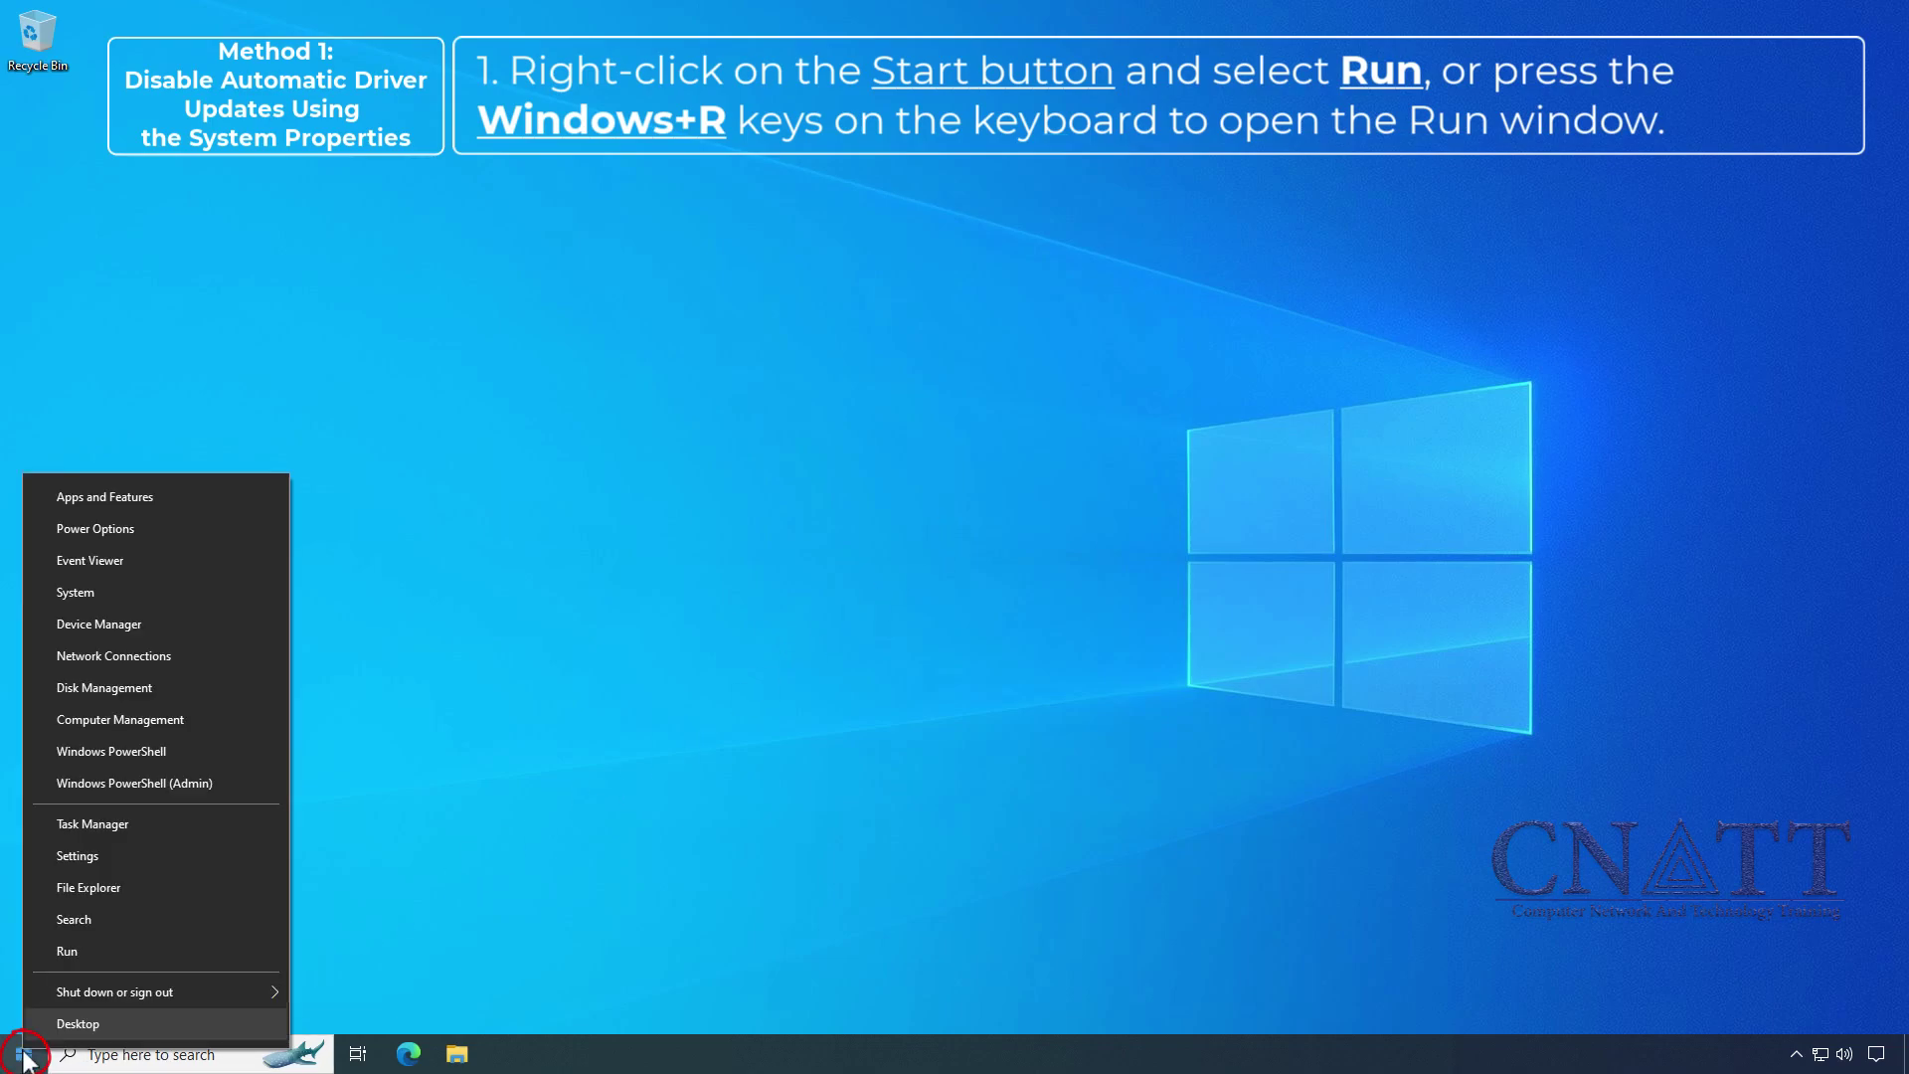
pyautogui.click(133, 947)
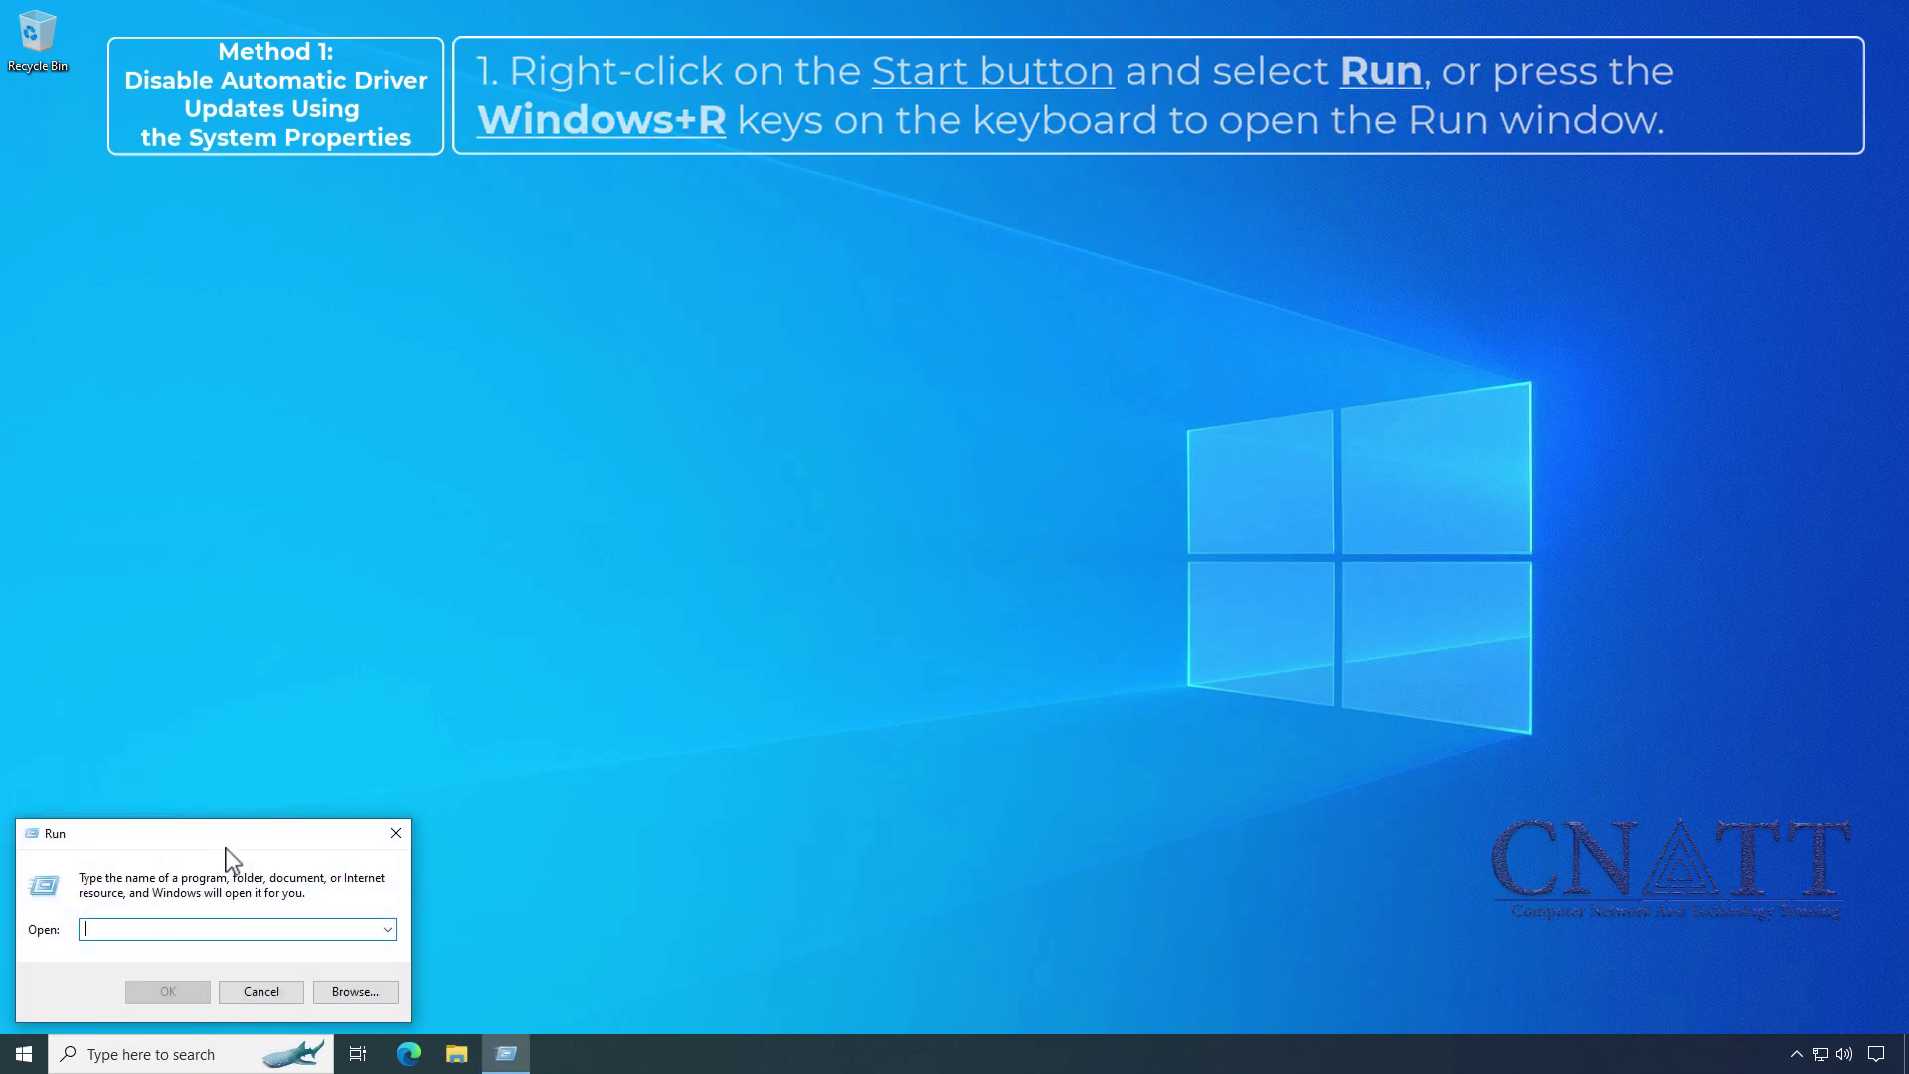
pyautogui.moveTo(338, 795); pyautogui.dragTo(772, 592)
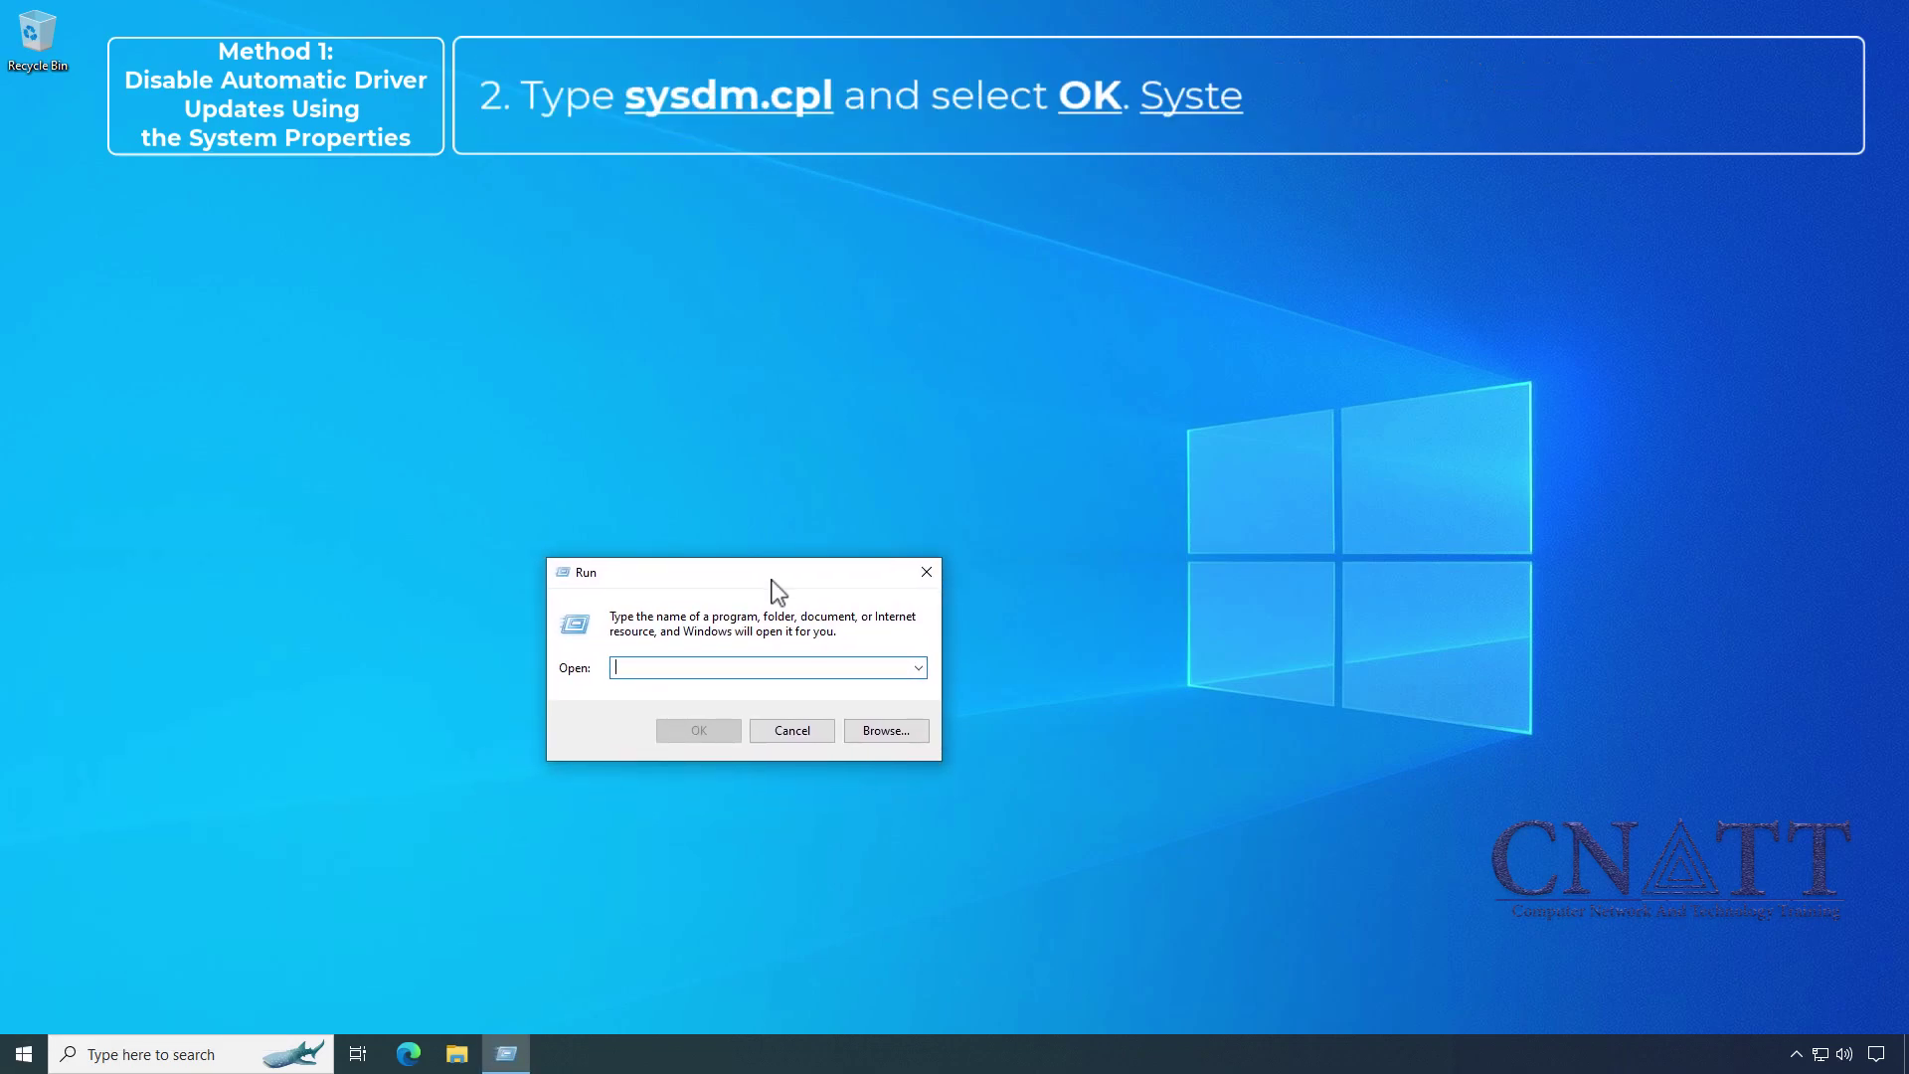
pyautogui.write('sys')
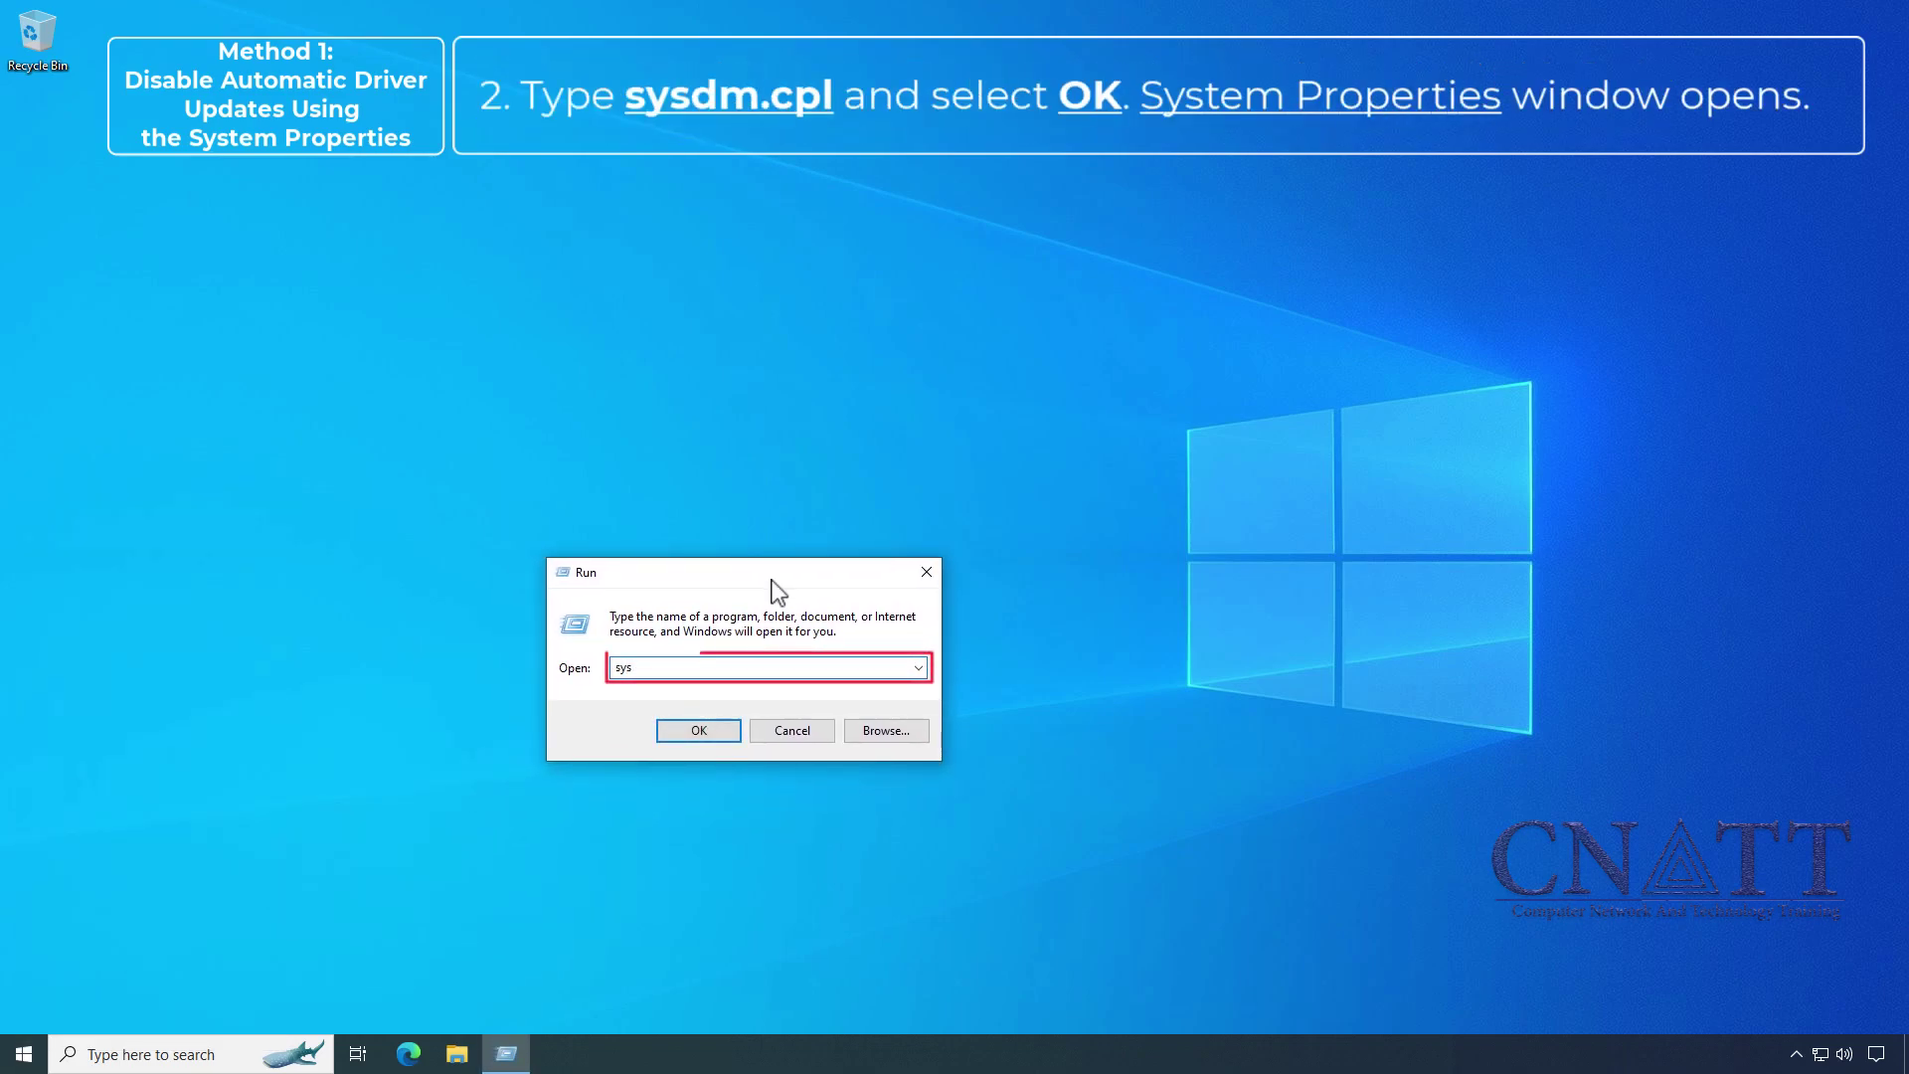
pyautogui.write('dm.c')
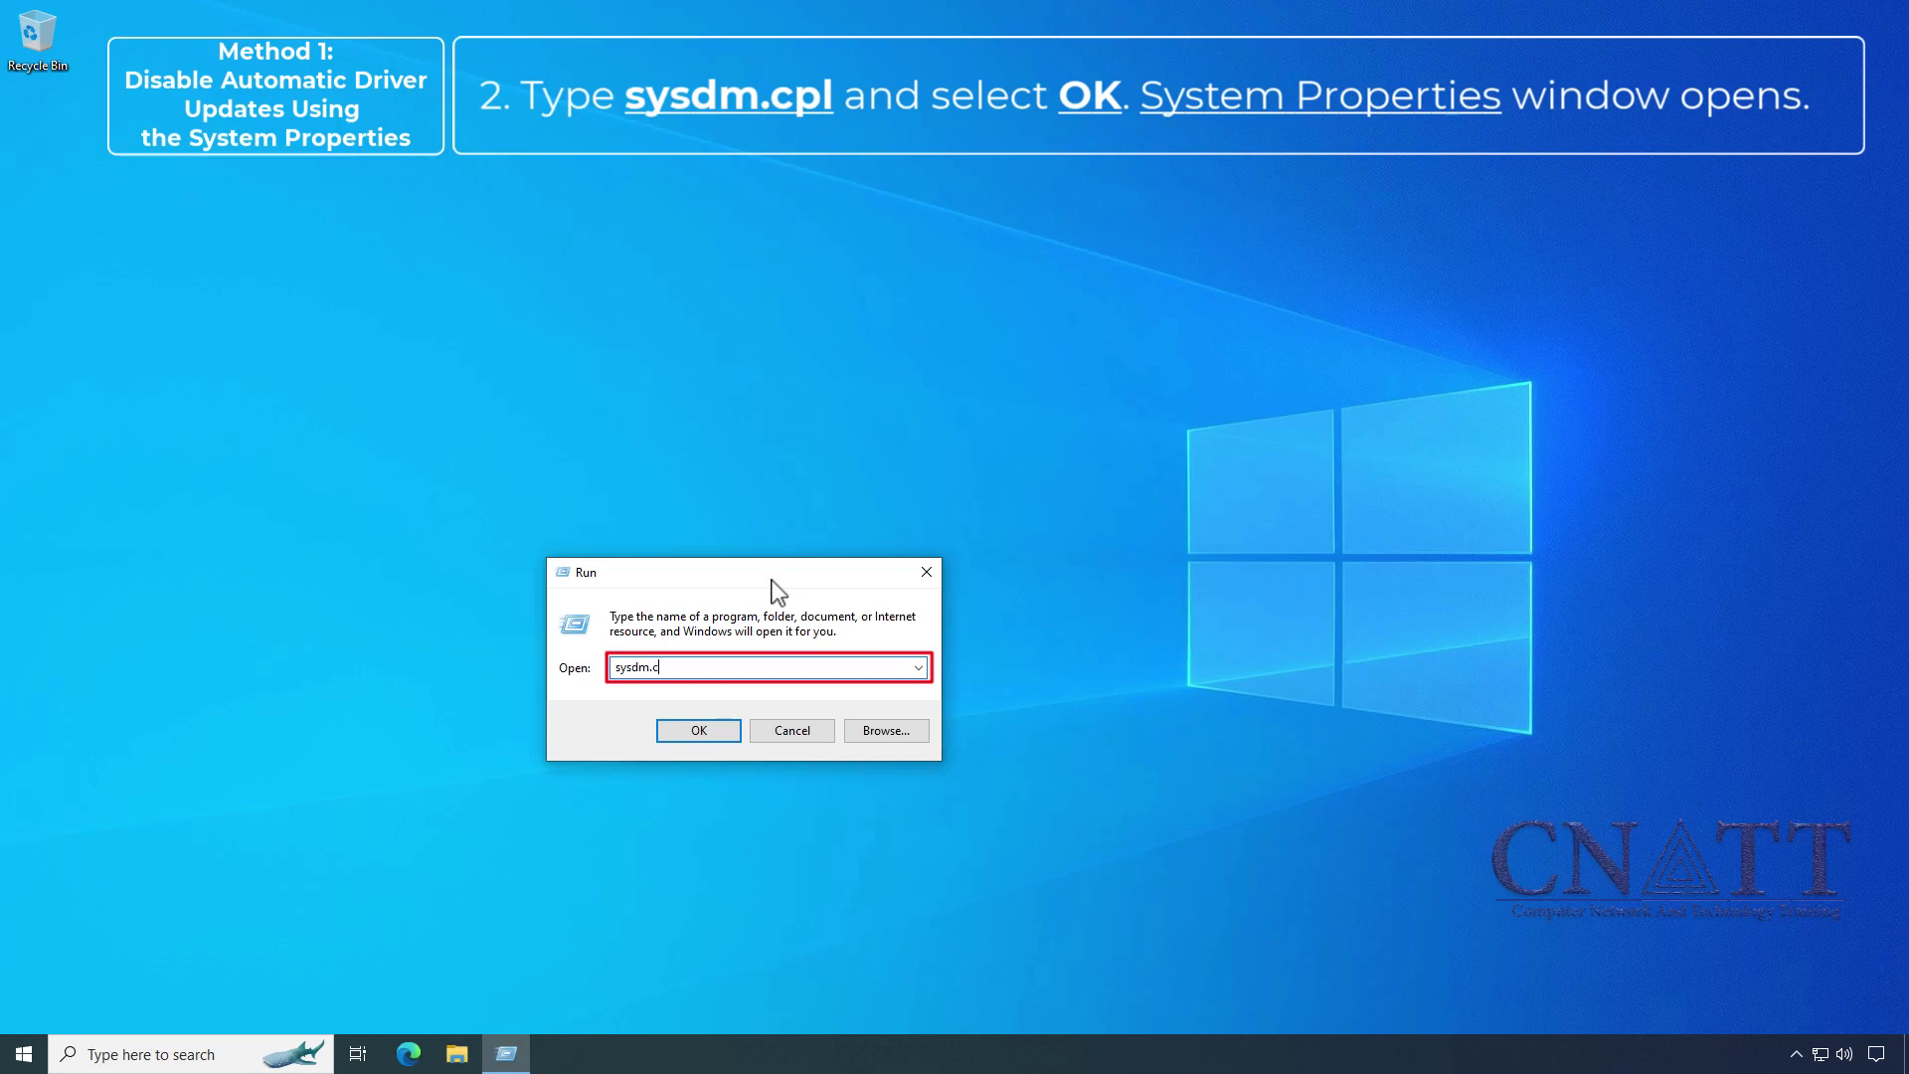
pyautogui.write('pl')
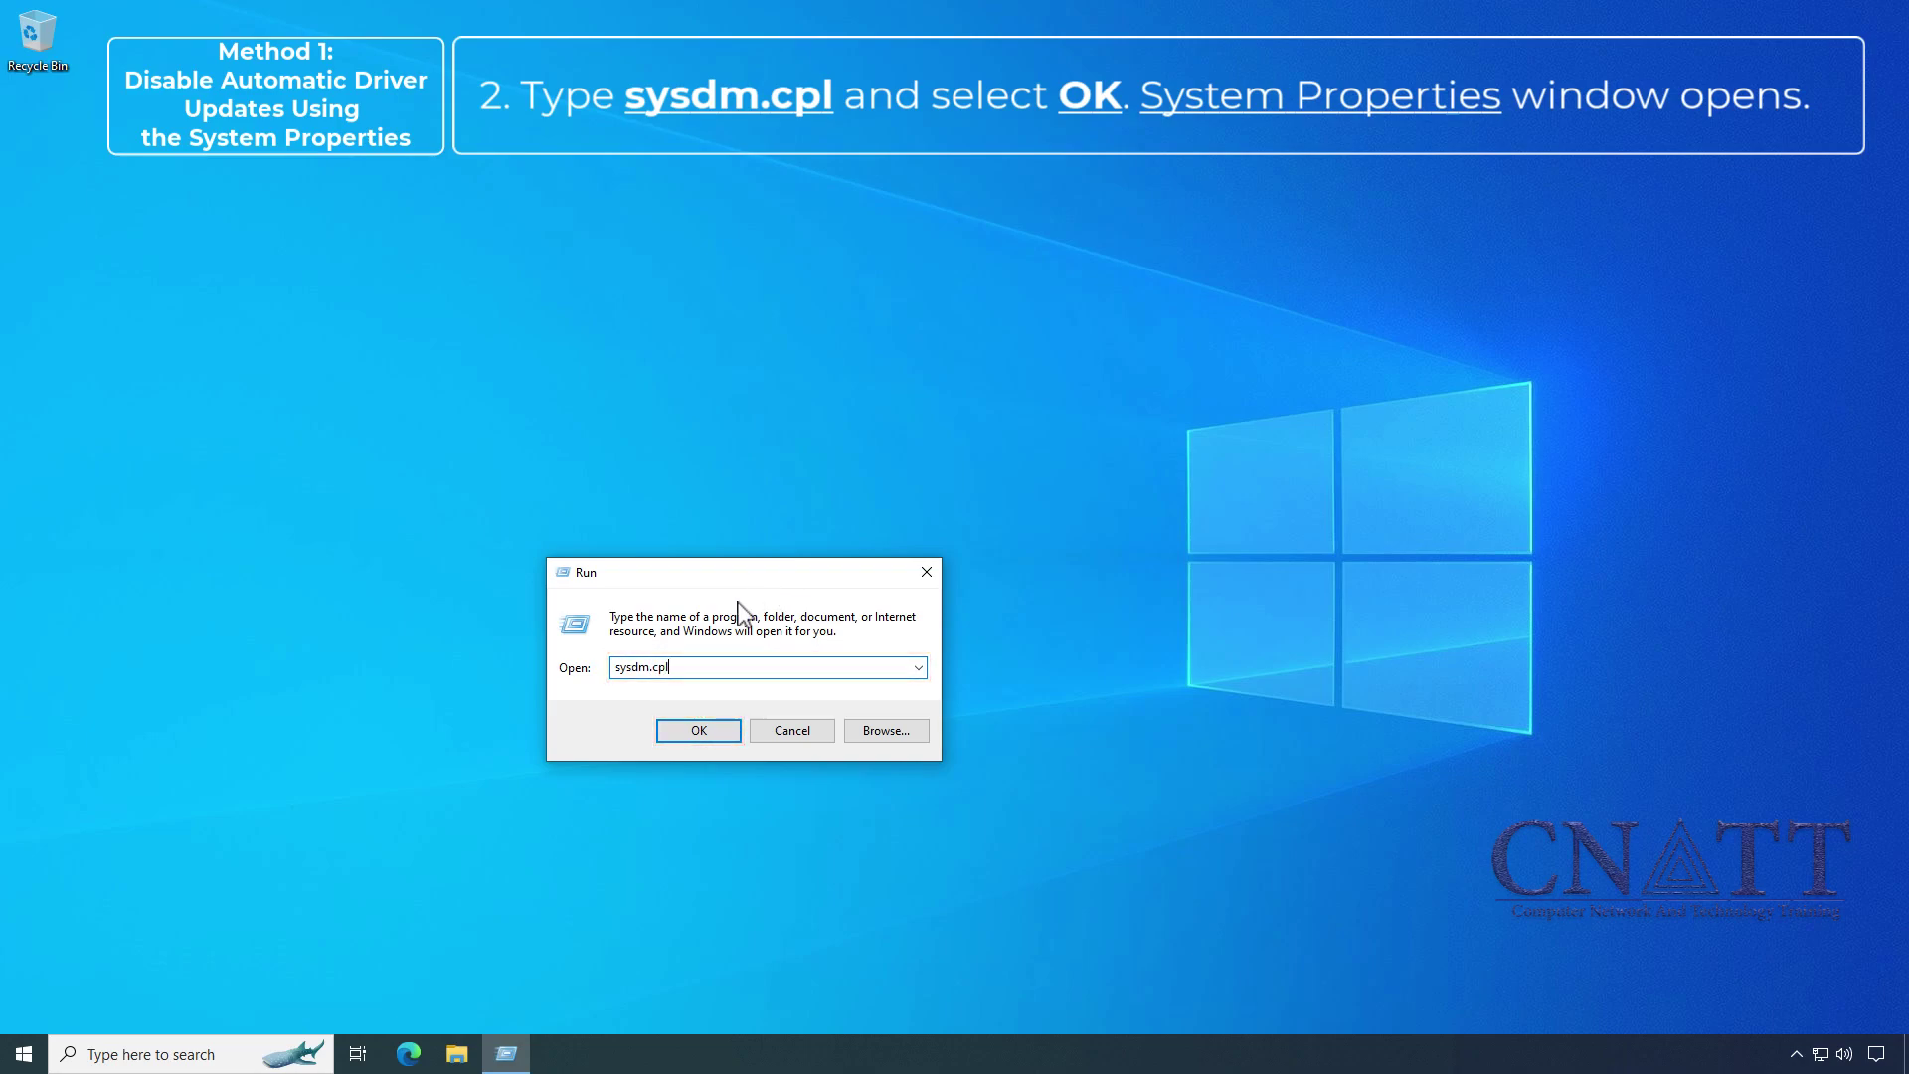
# Set Hardware > Device Installation Settings to No, save the change, and close System Properties.
pyautogui.click(689, 737)
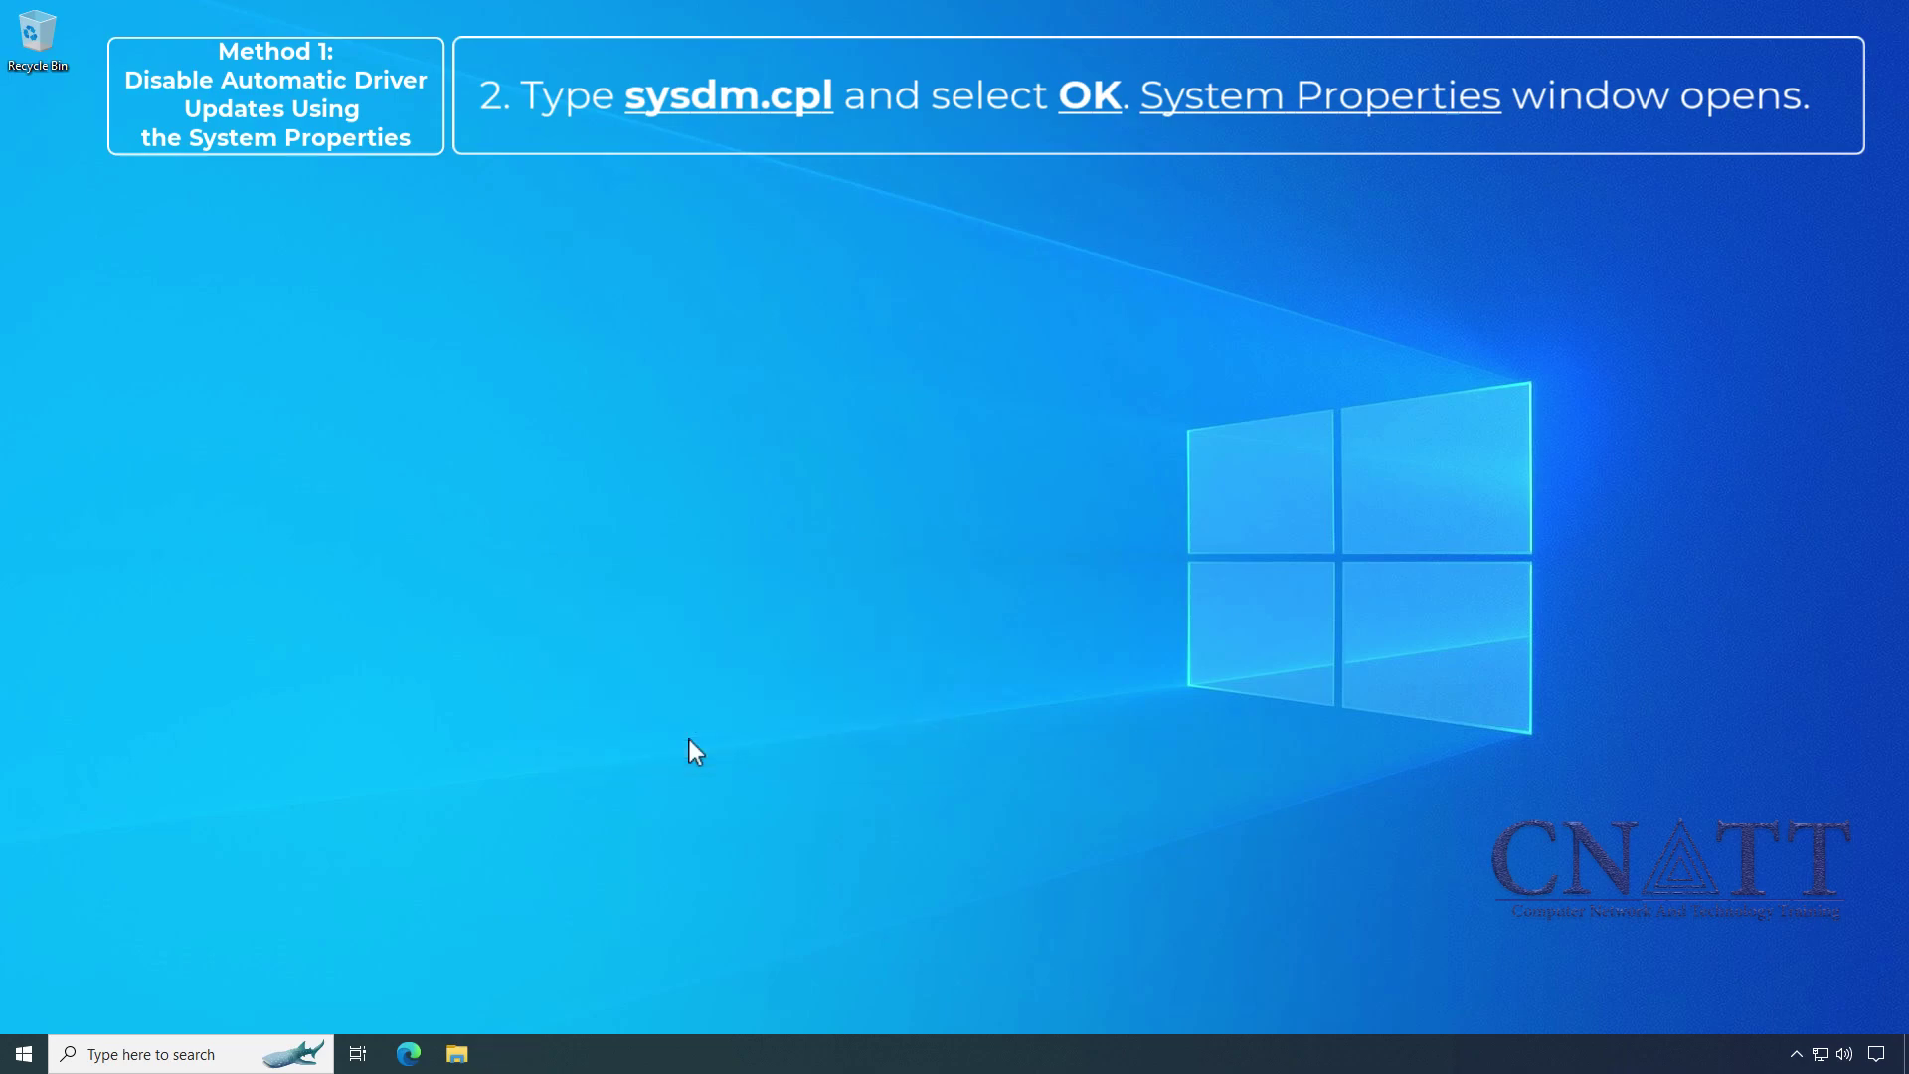
pyautogui.moveTo(331, 150); pyautogui.dragTo(708, 313)
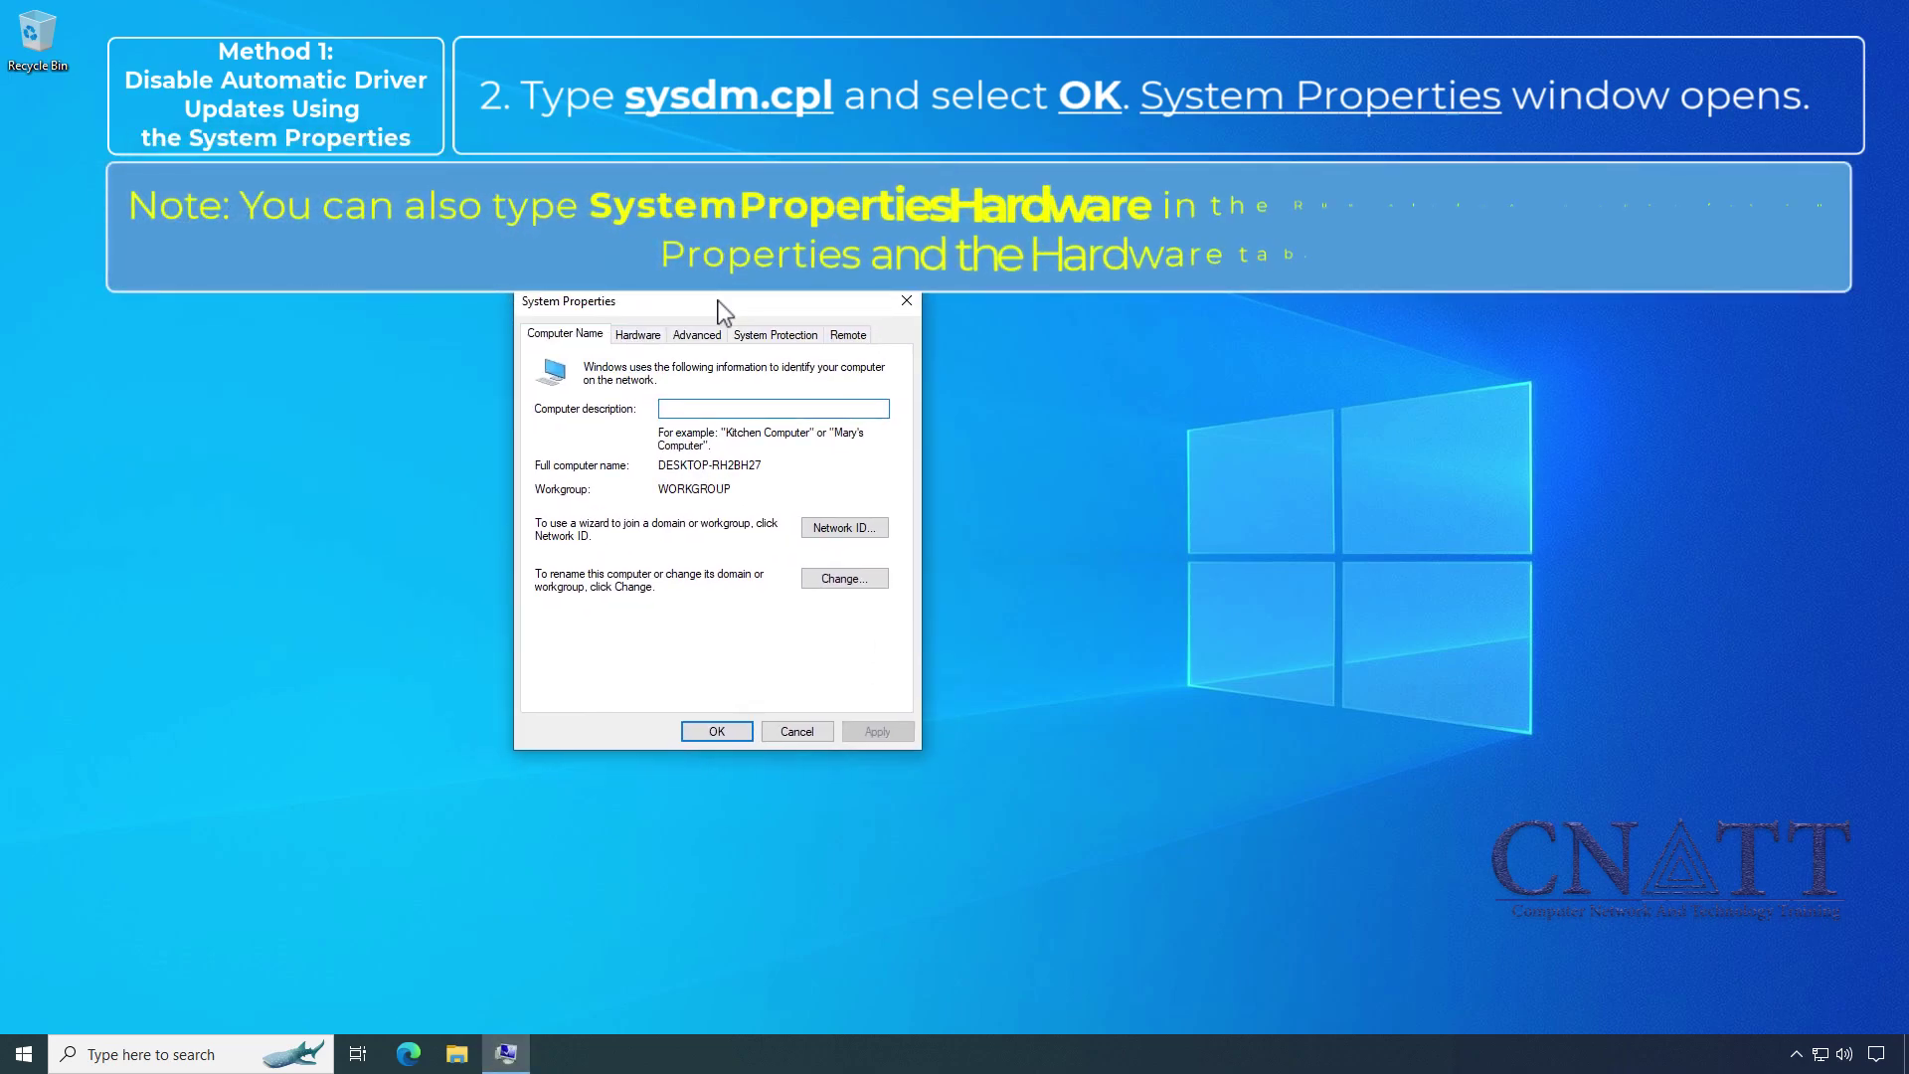
pyautogui.click(657, 341)
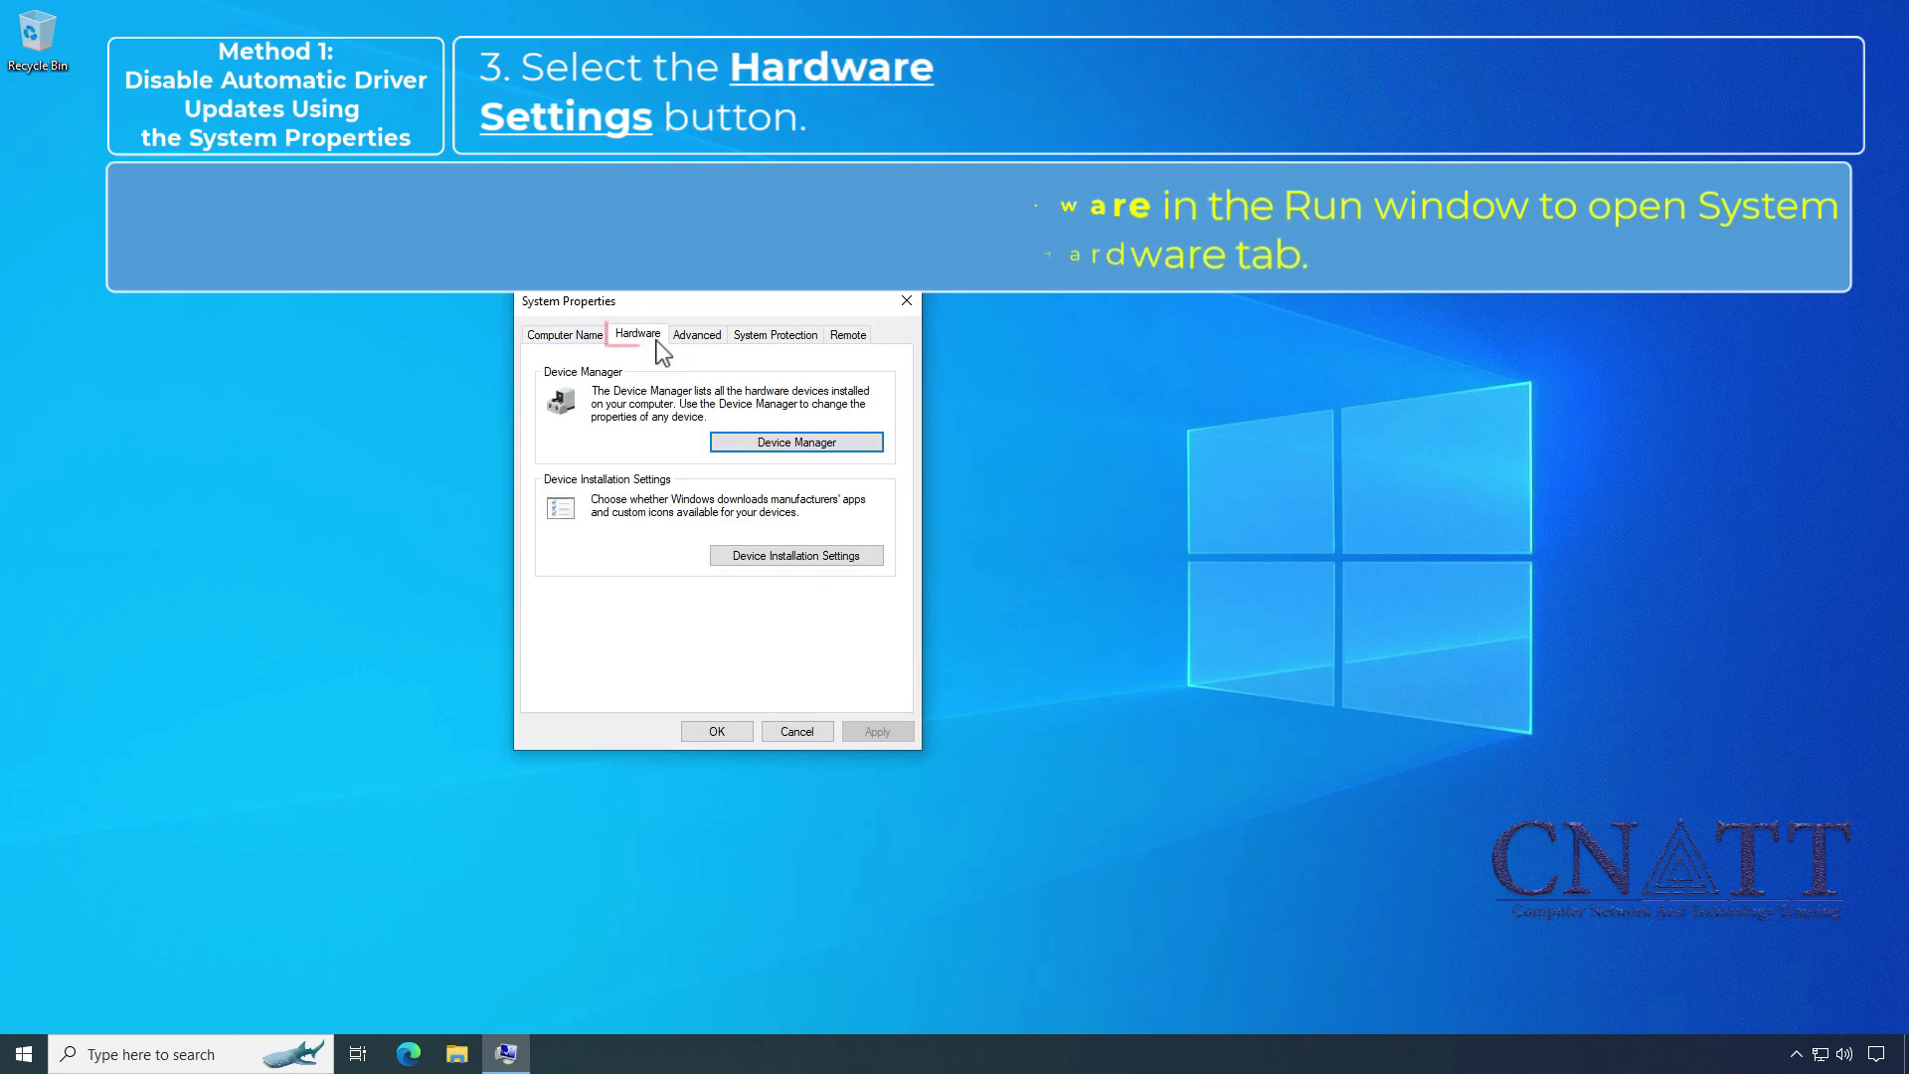
pyautogui.click(877, 569)
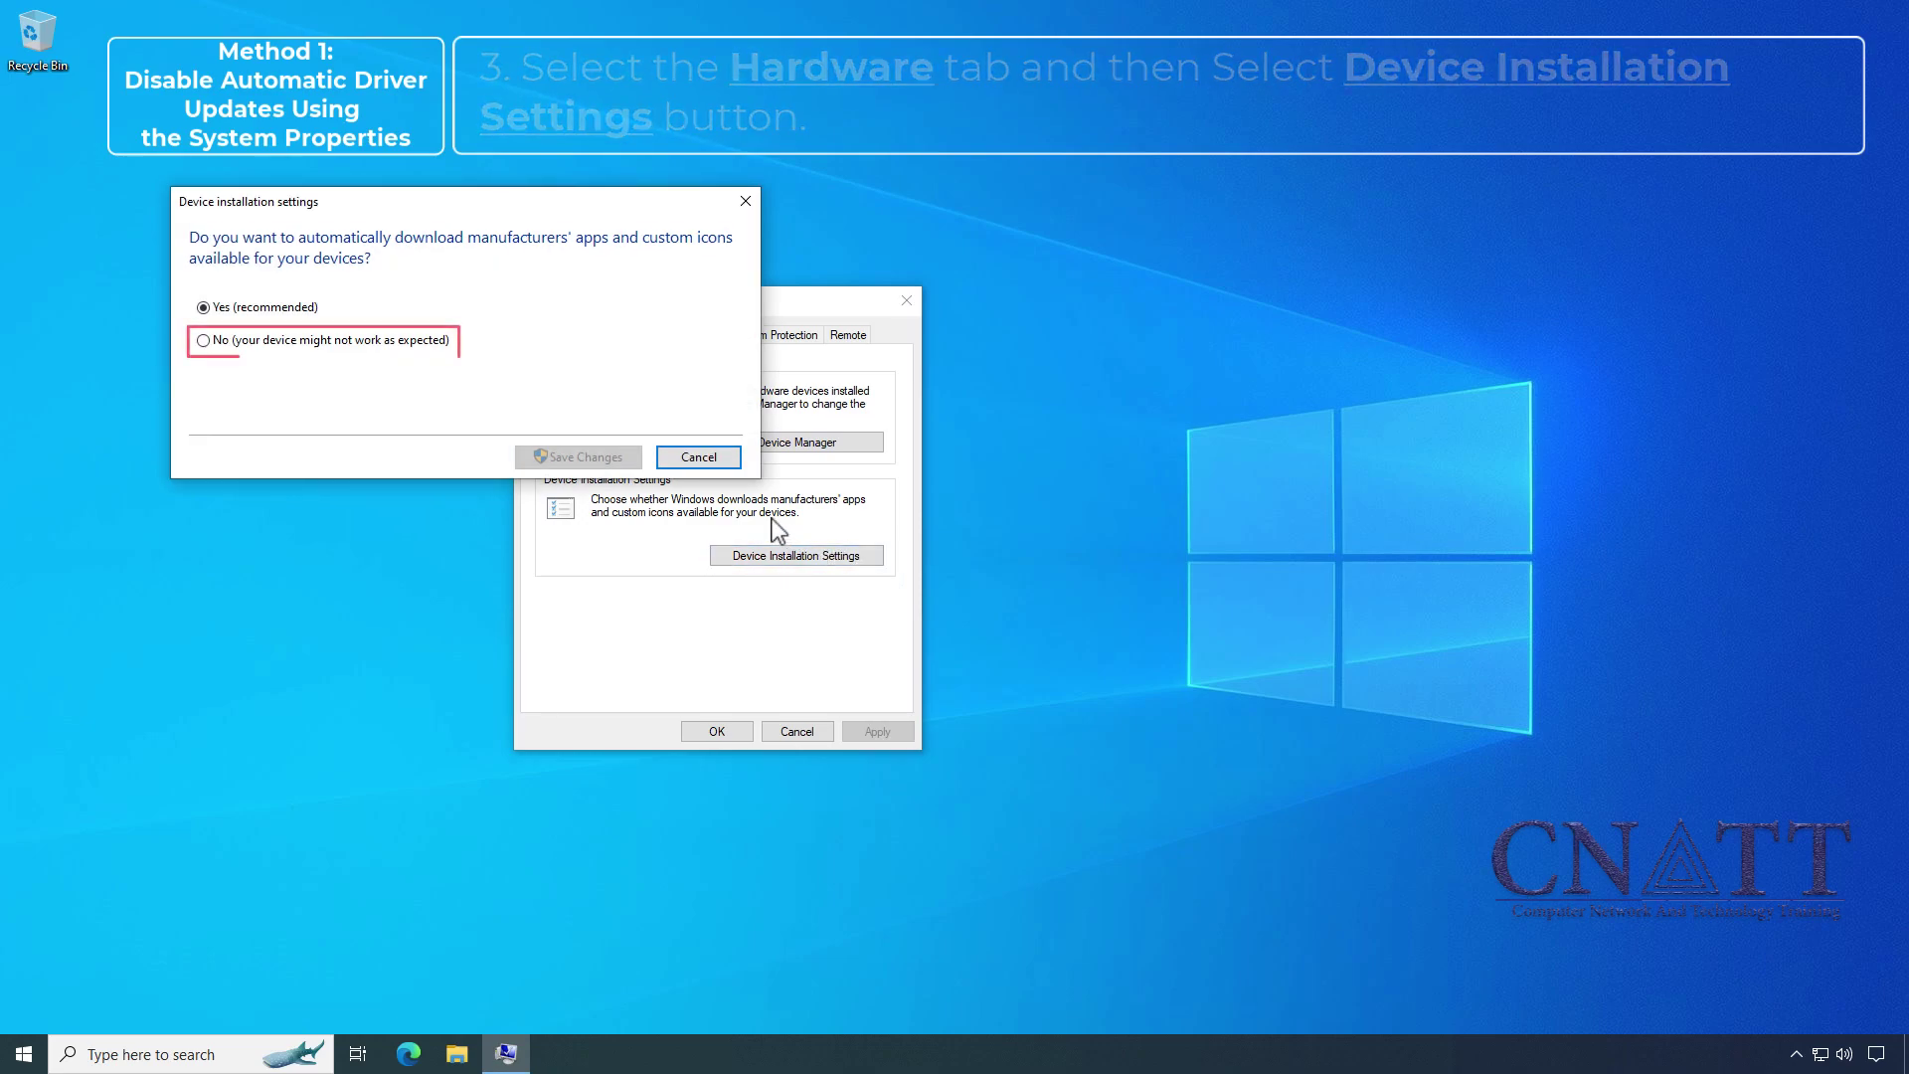
pyautogui.click(226, 342)
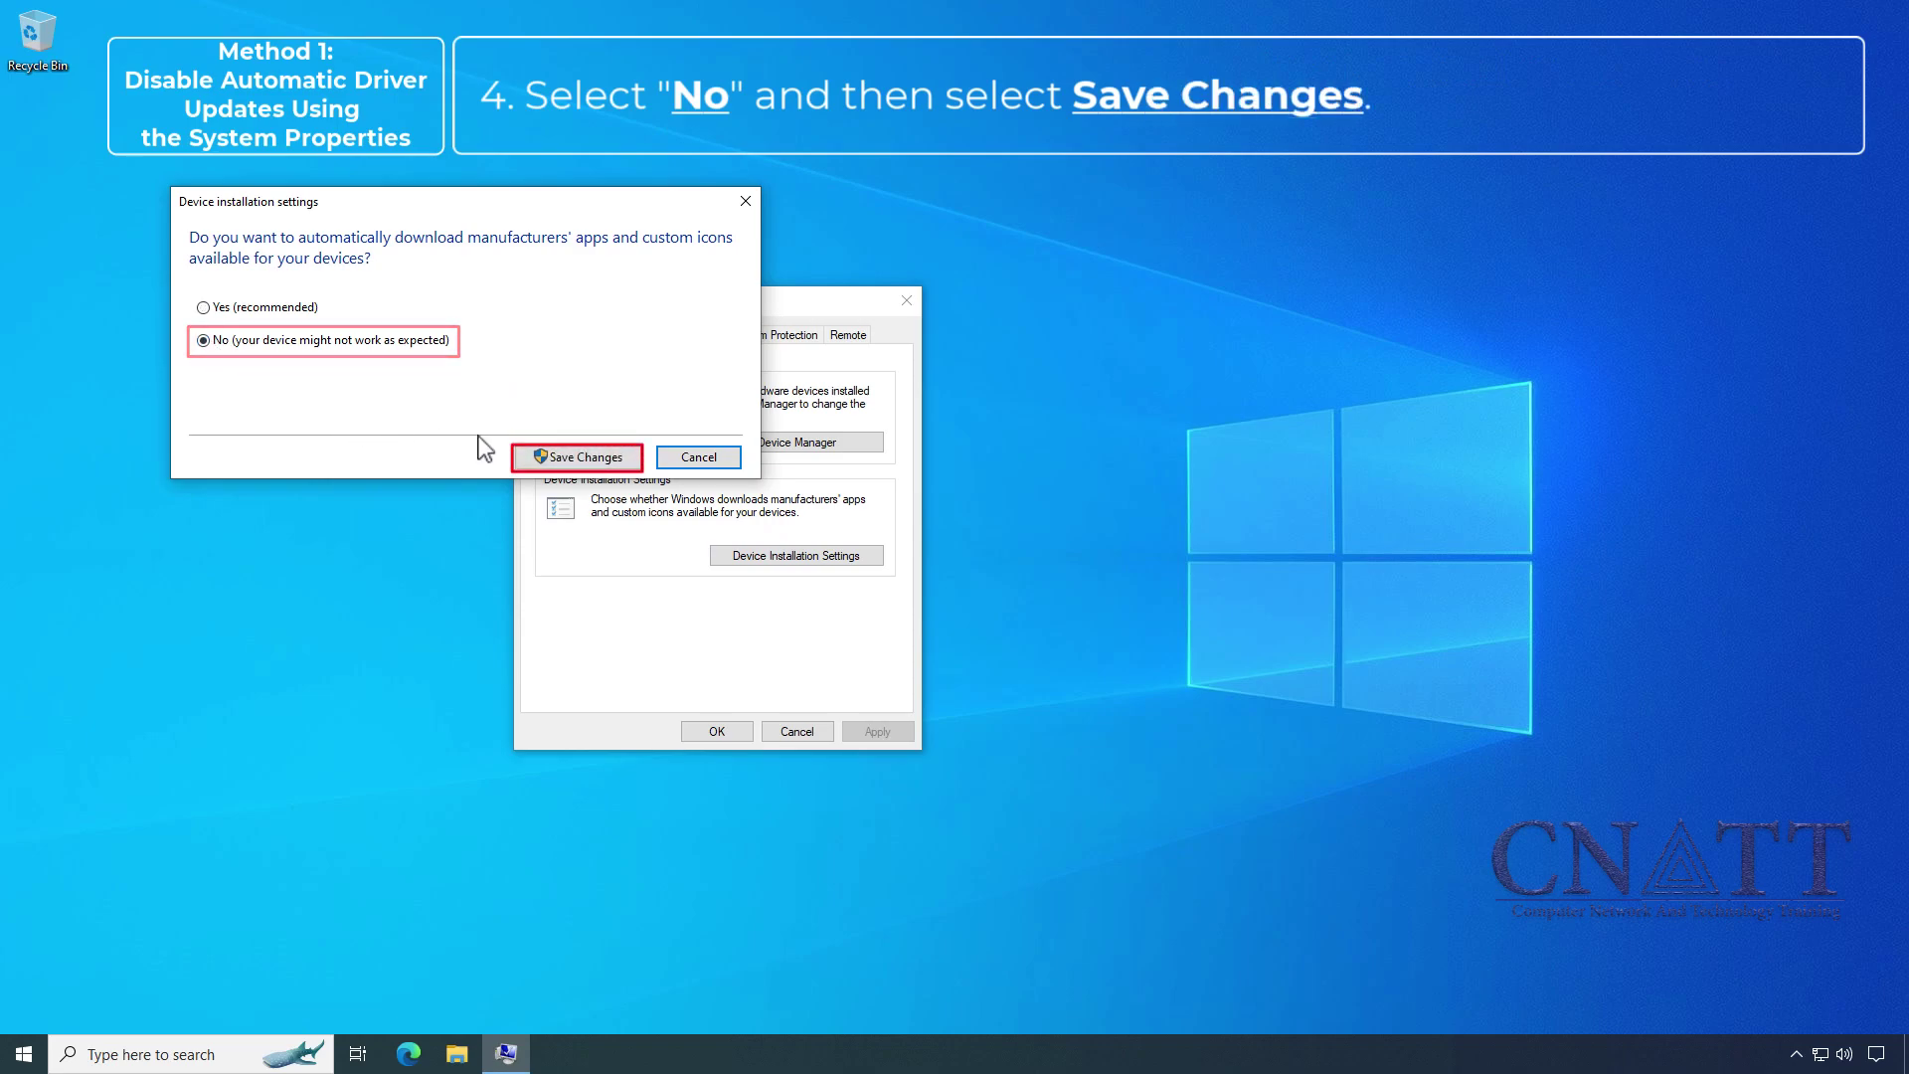
pyautogui.click(549, 458)
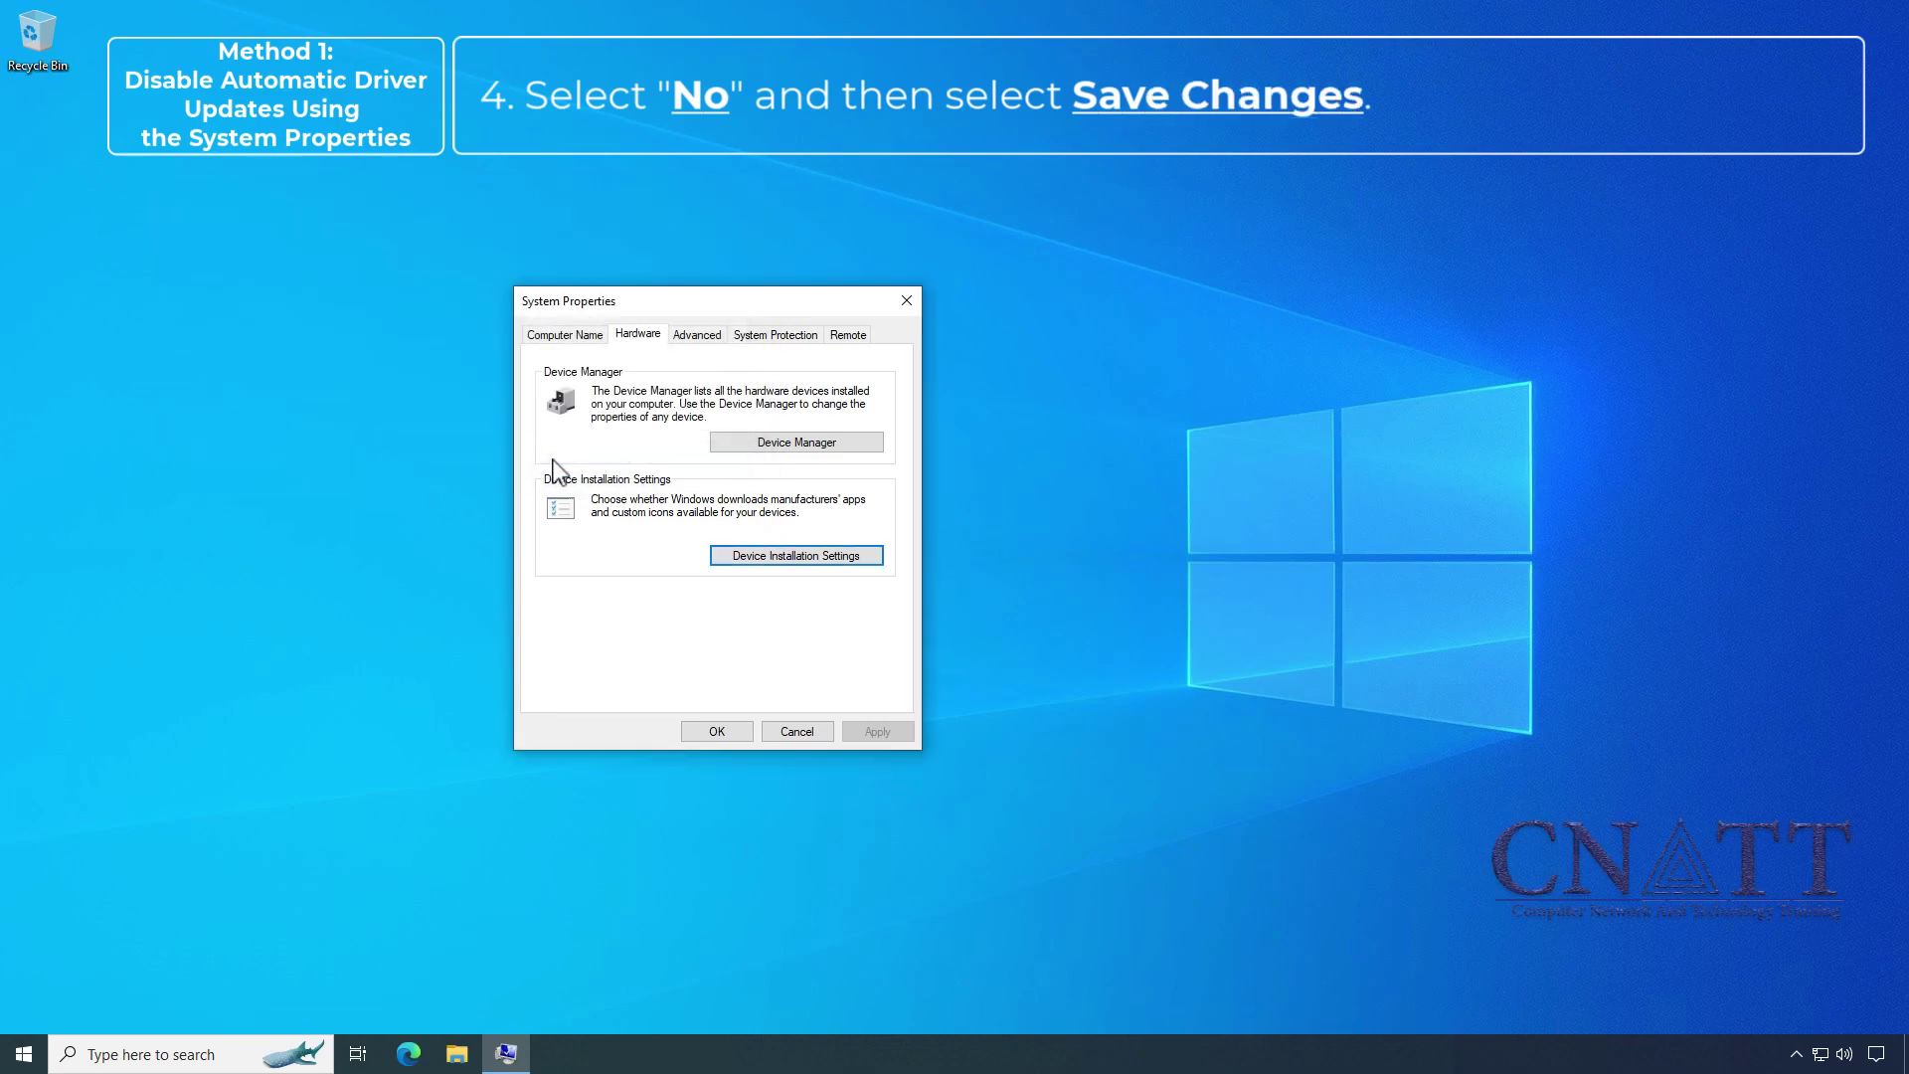
pyautogui.click(726, 732)
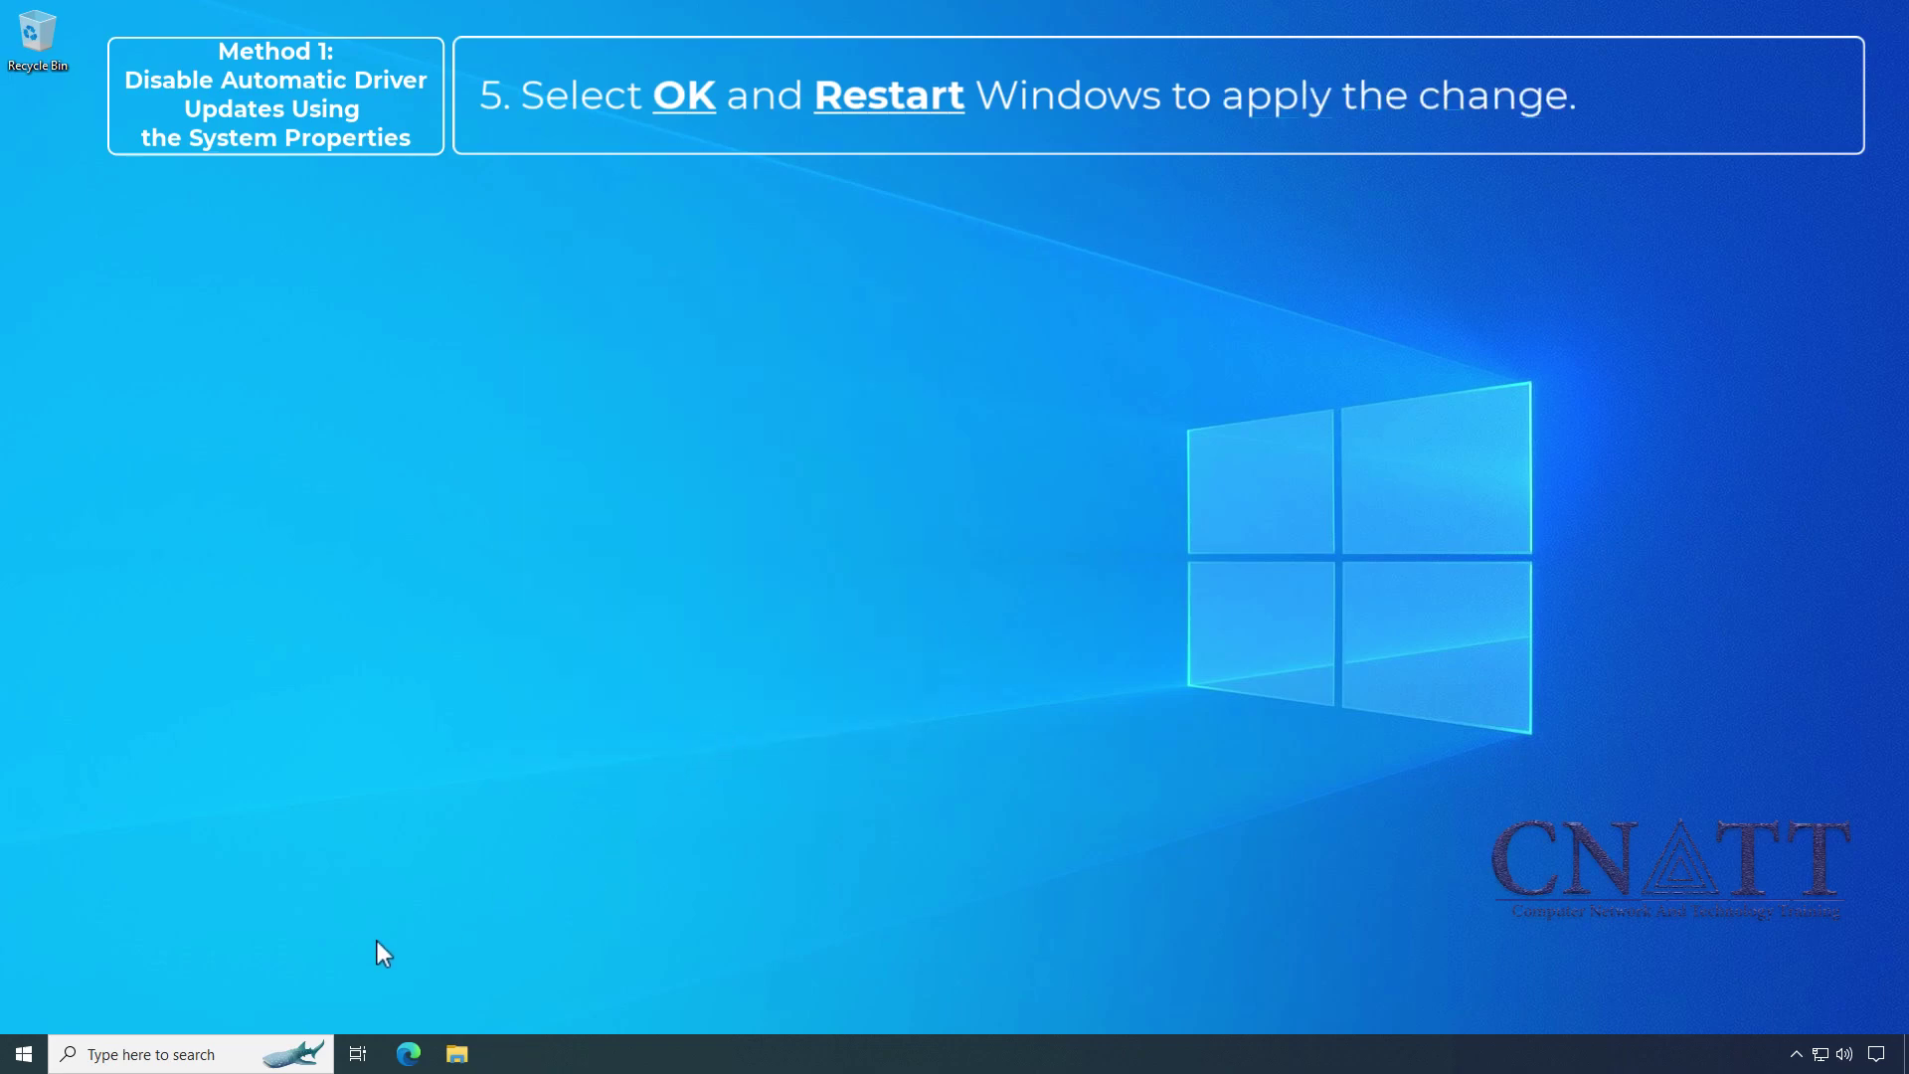
# Bring up the Start menu's Power options to restart Windows.
pyautogui.click(24, 1054)
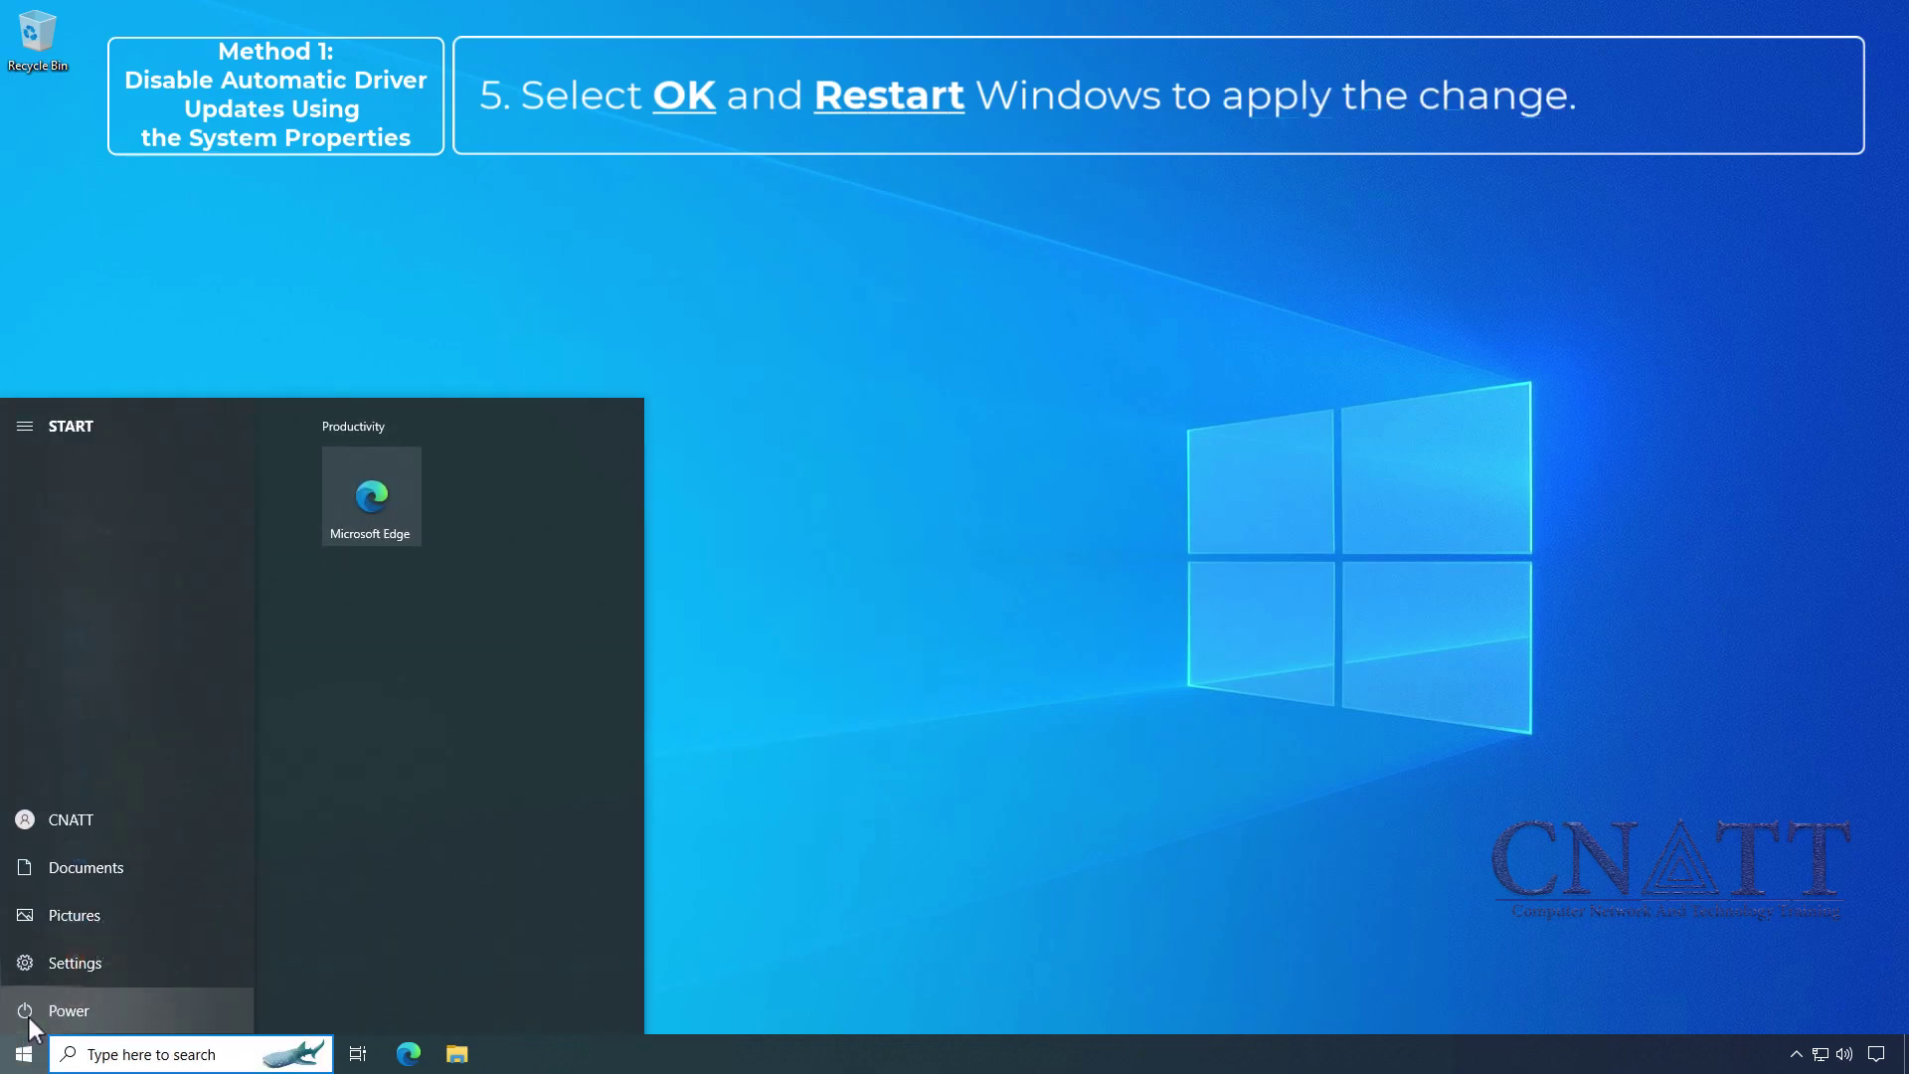
pyautogui.click(43, 1010)
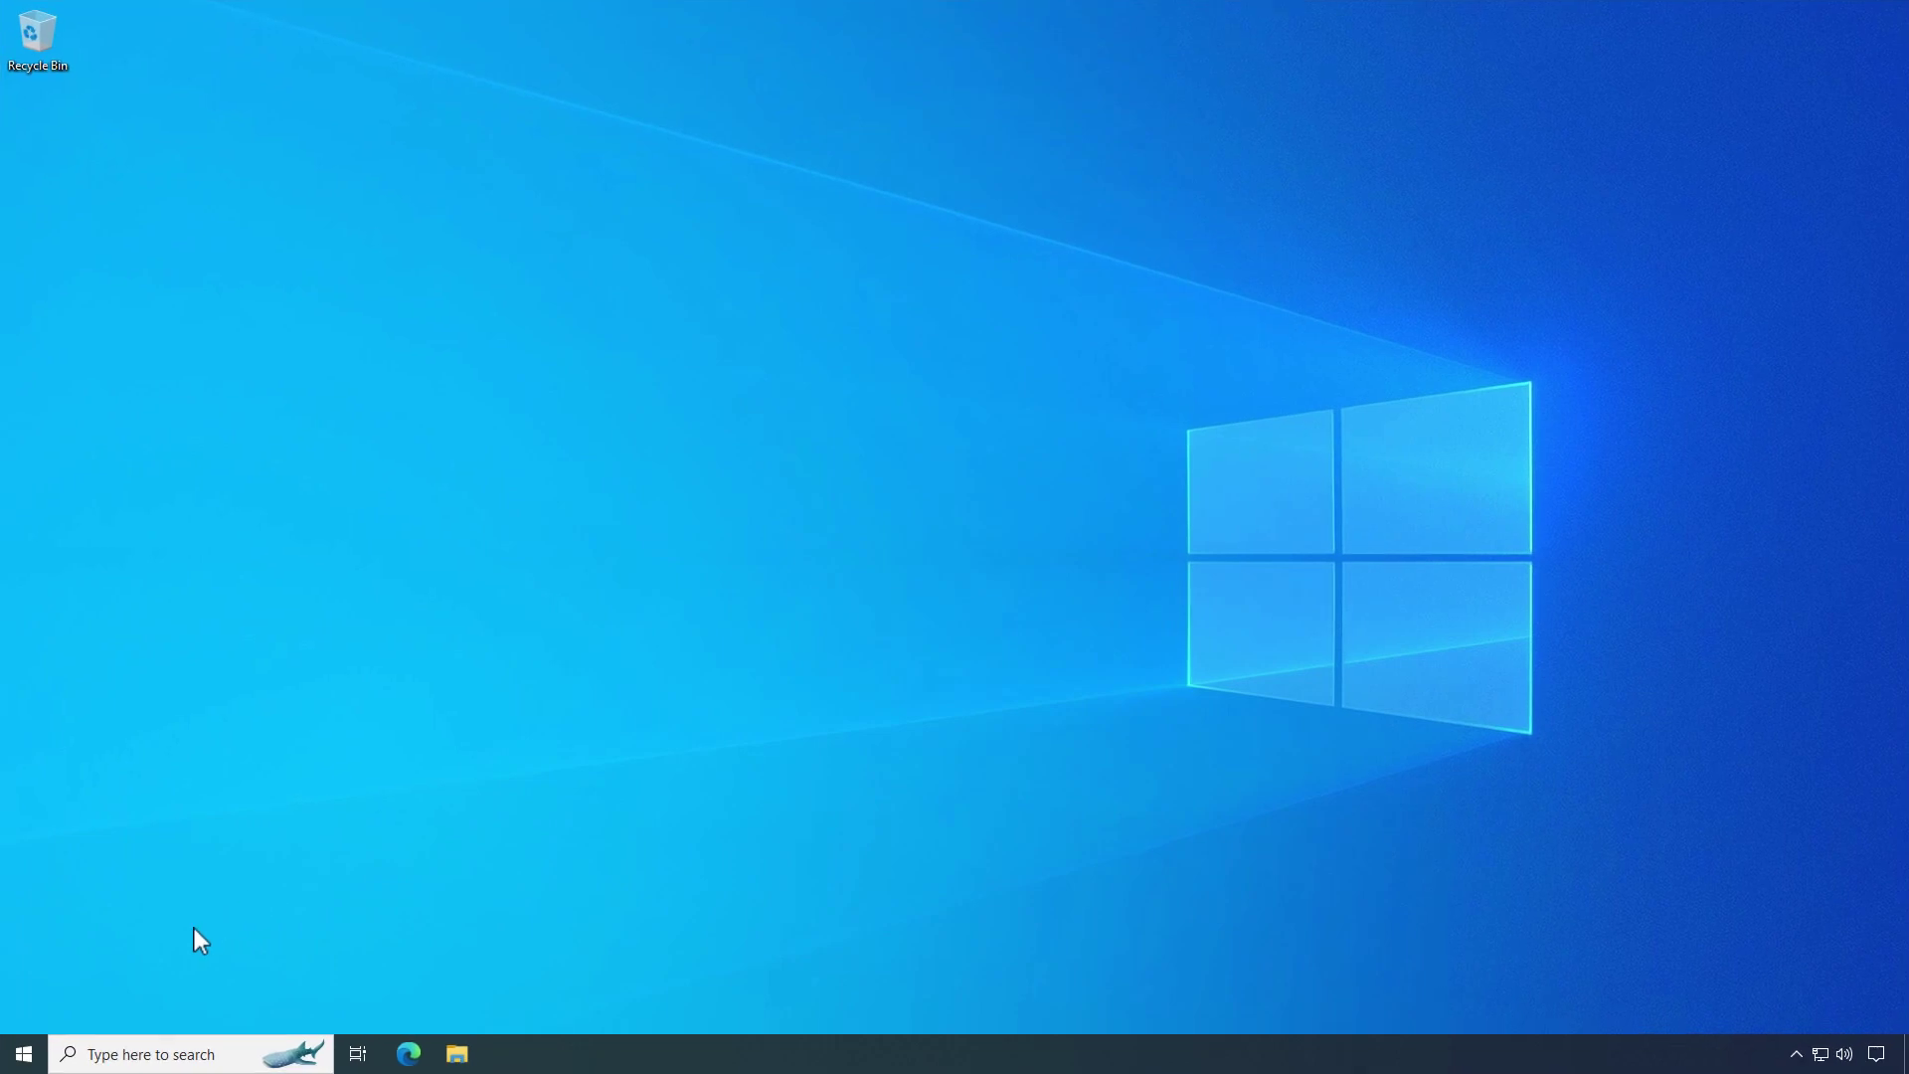
# Launch Edit group policy via a 'gpedit' search, enlarging the window and widening its tree pane.
pyautogui.click(38, 1052)
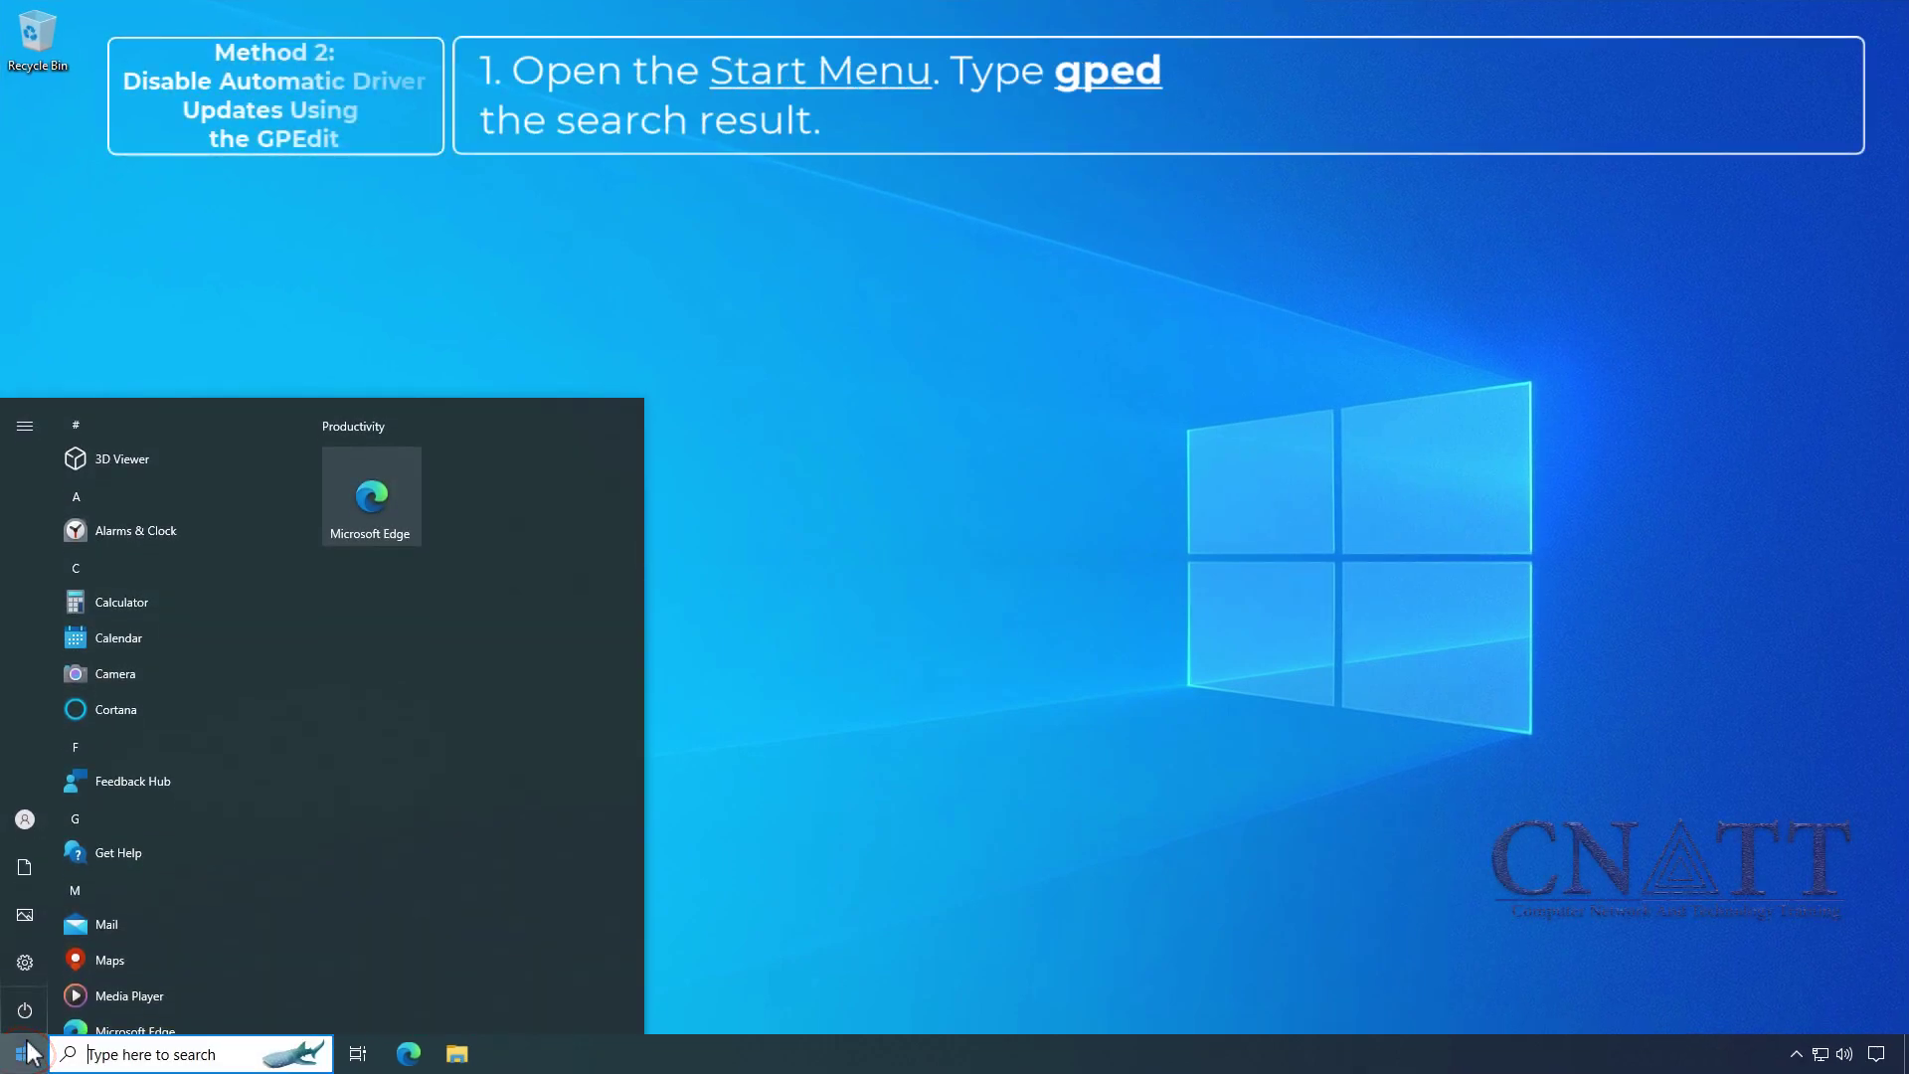
pyautogui.write('gpedit')
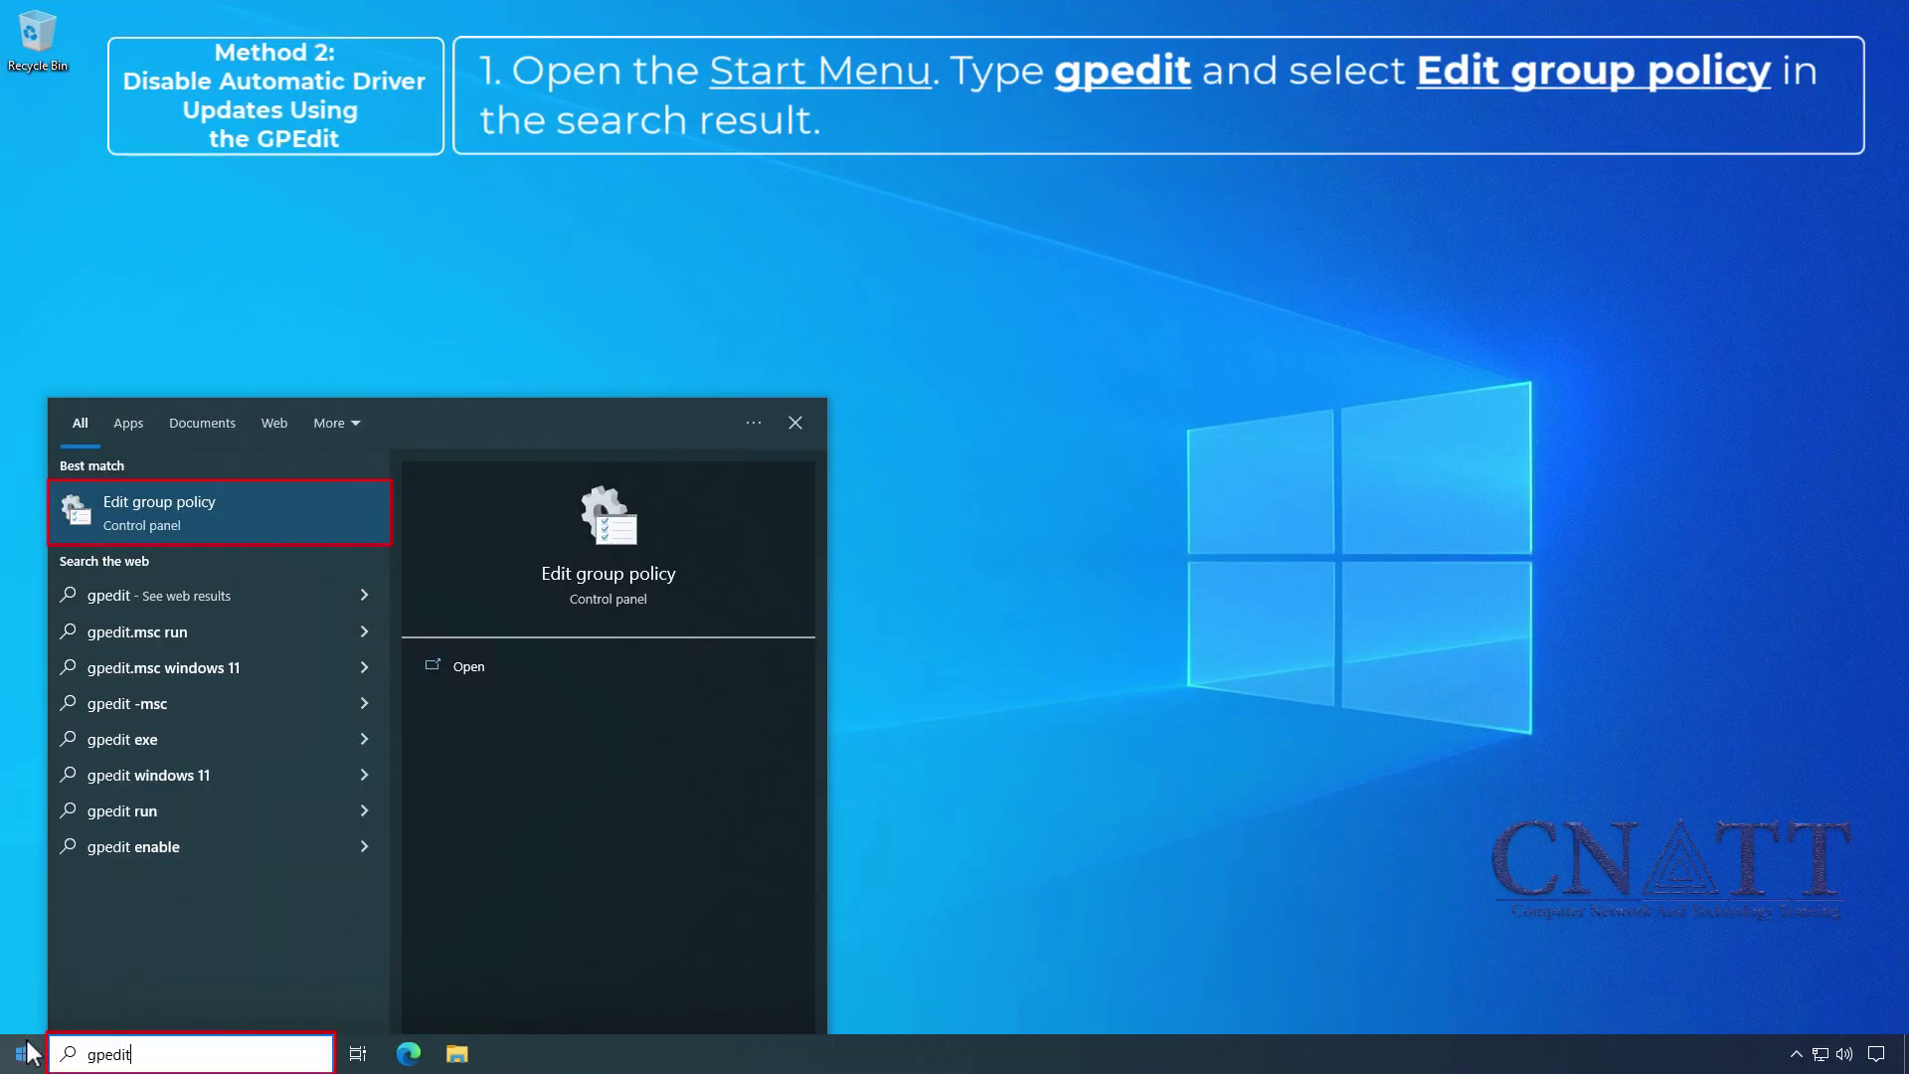
pyautogui.click(297, 519)
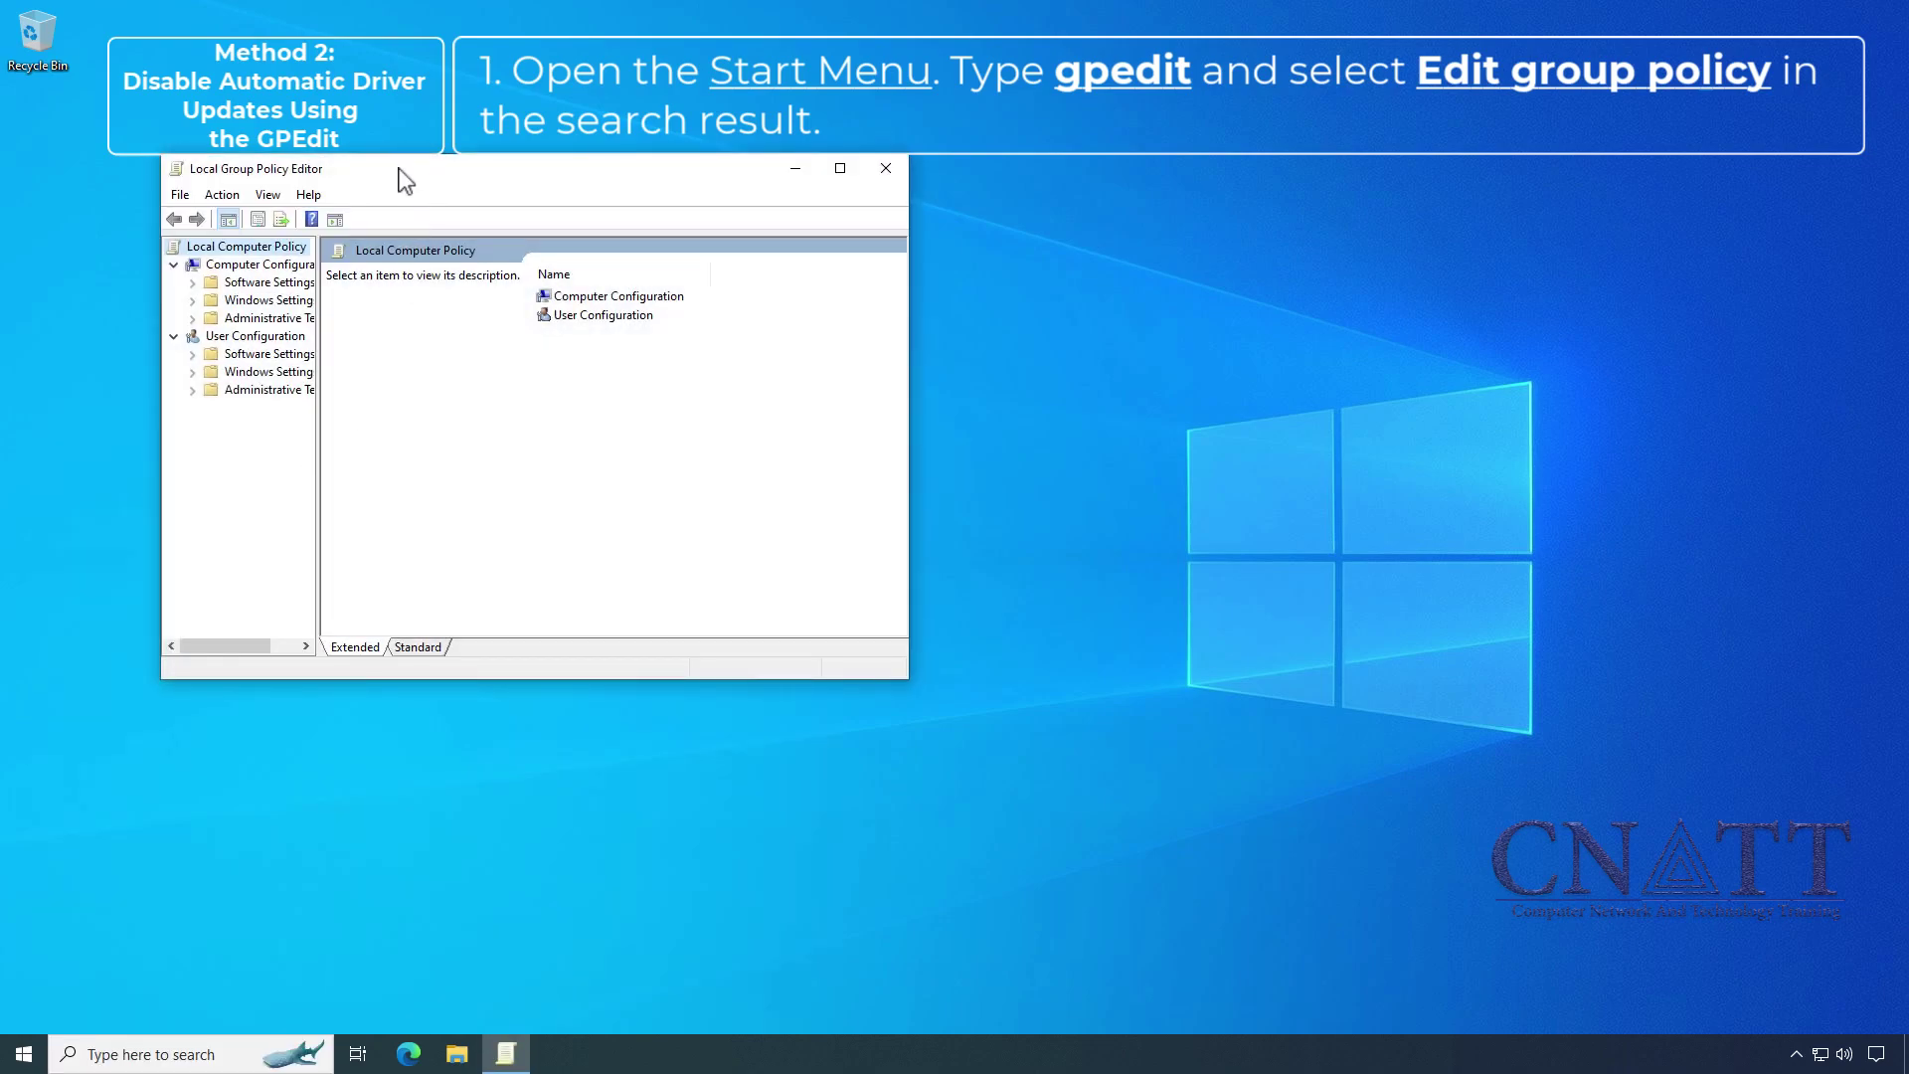
pyautogui.moveTo(405, 179); pyautogui.dragTo(373, 212)
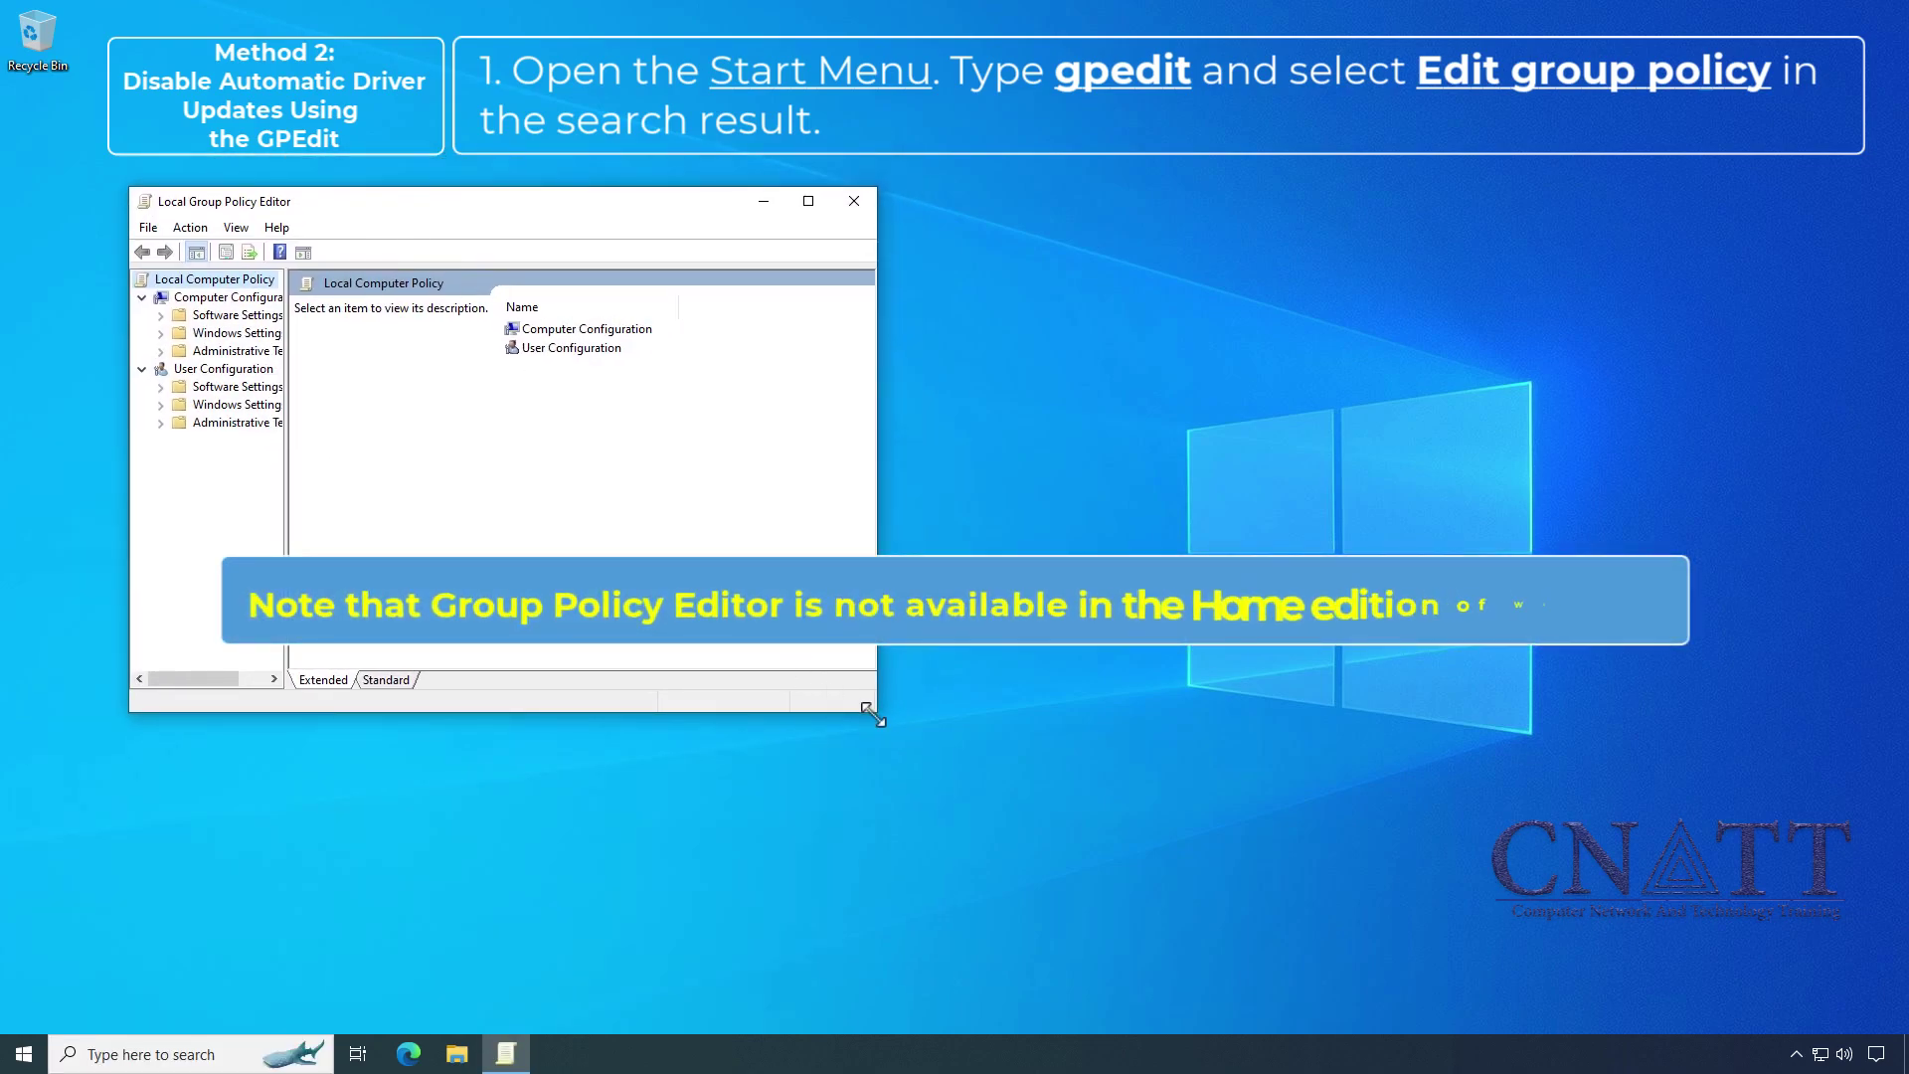
pyautogui.moveTo(874, 712); pyautogui.dragTo(1744, 964)
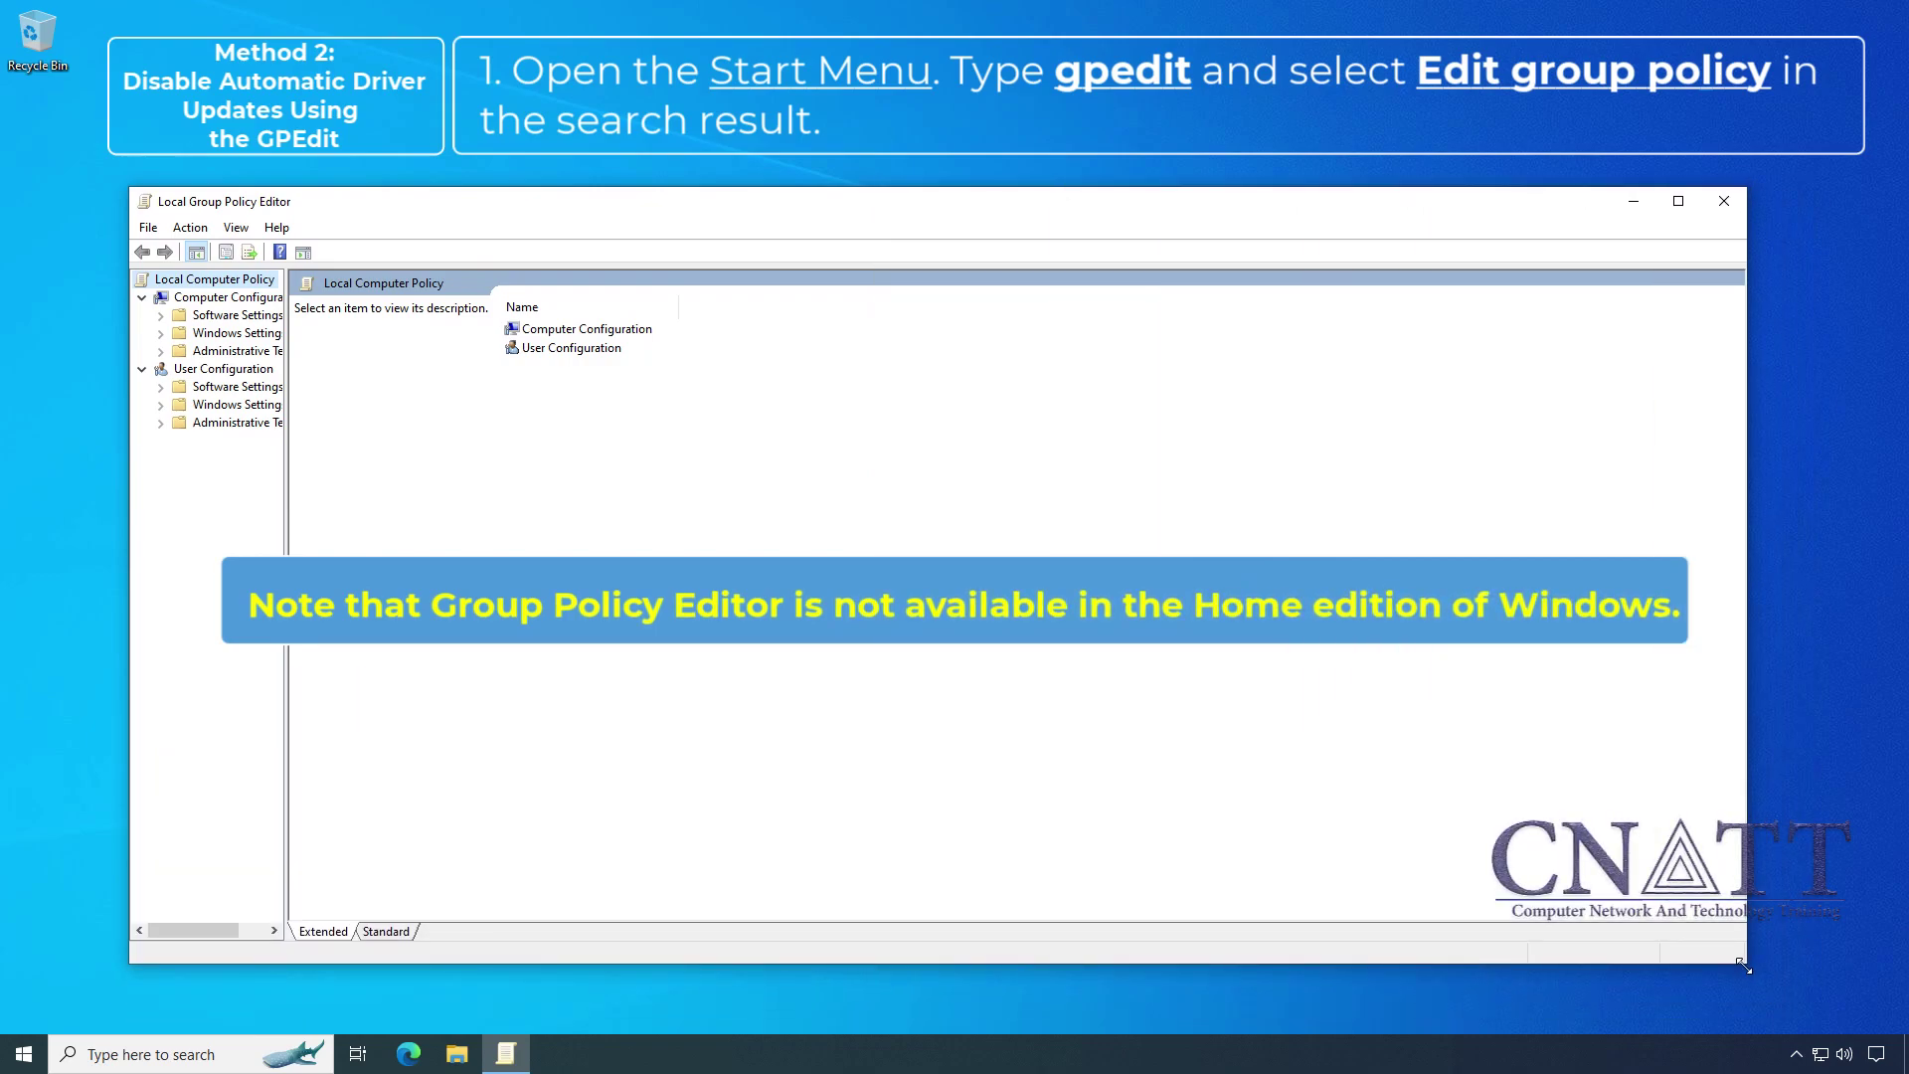
pyautogui.moveTo(285, 682); pyautogui.dragTo(621, 690)
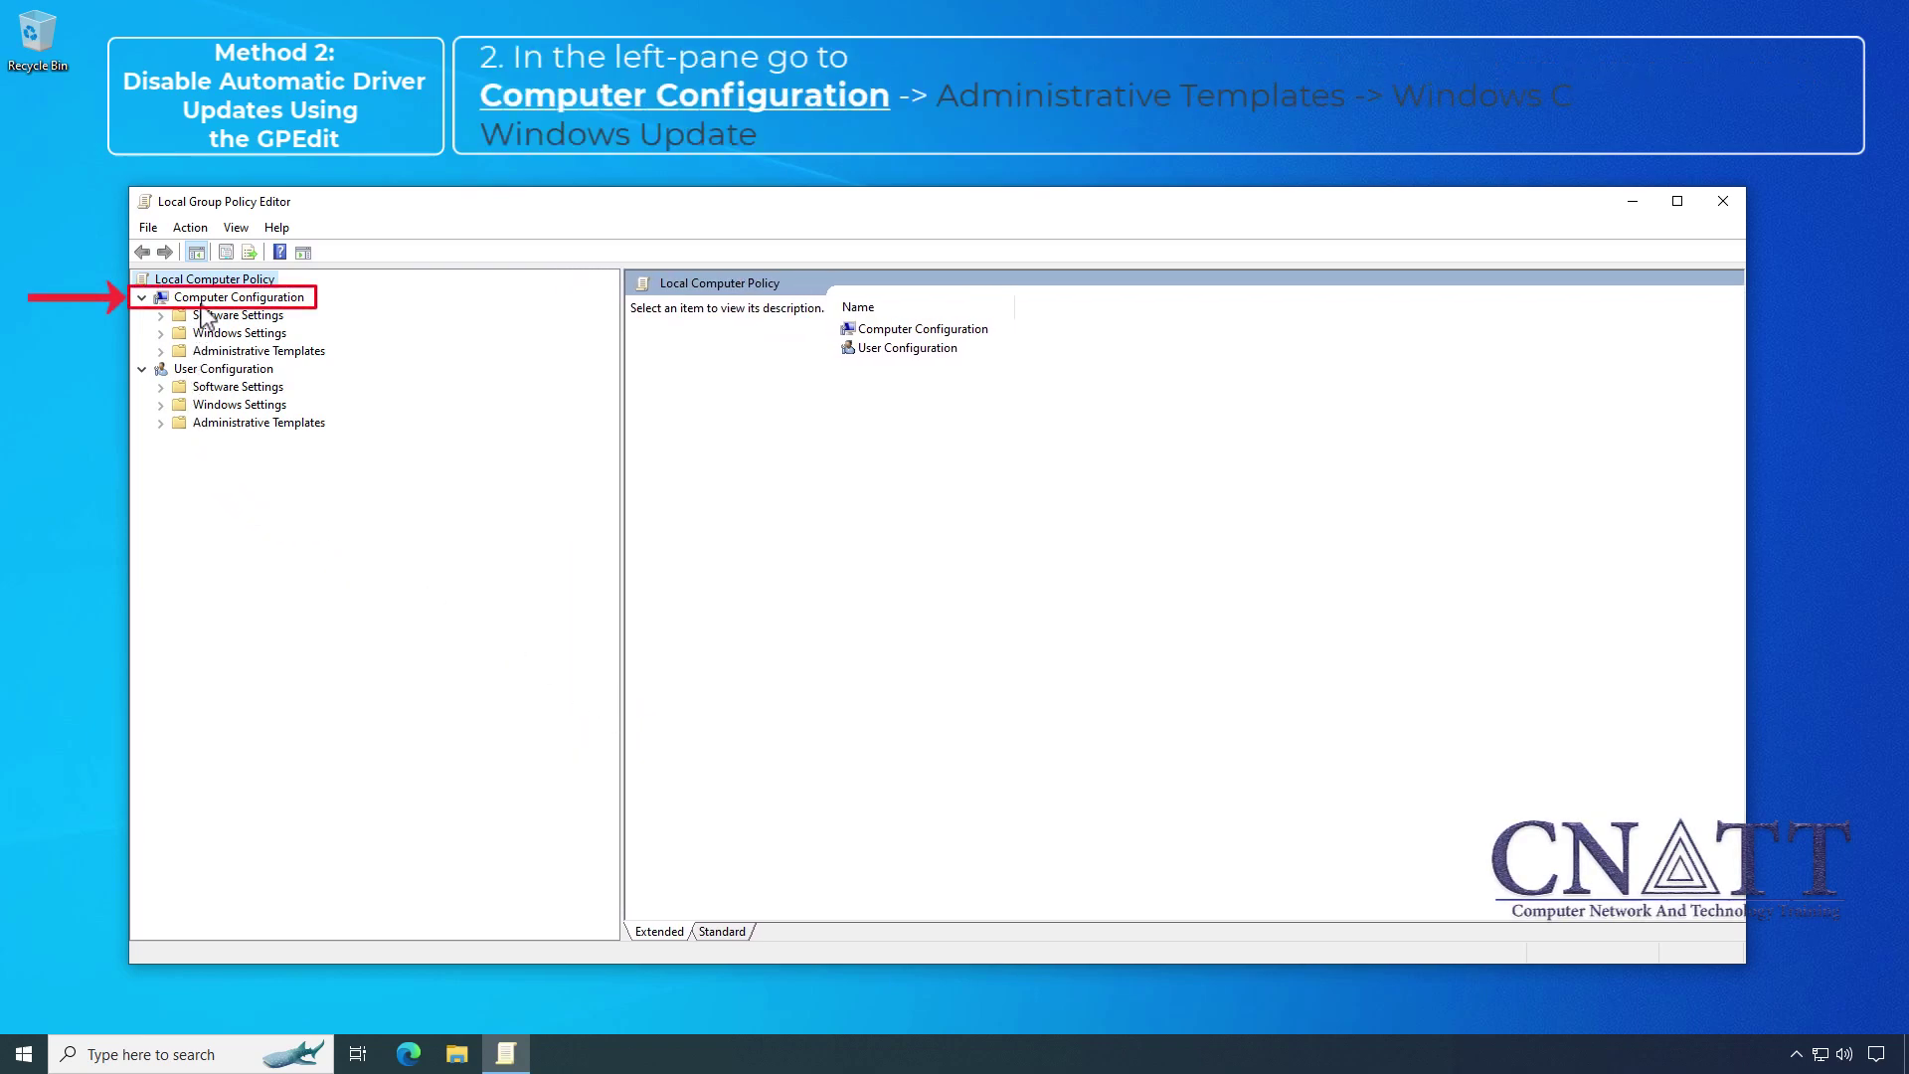
# Expand Administrative Templates > Windows Components and open the Windows Update folder.
pyautogui.doubleClick(185, 352)
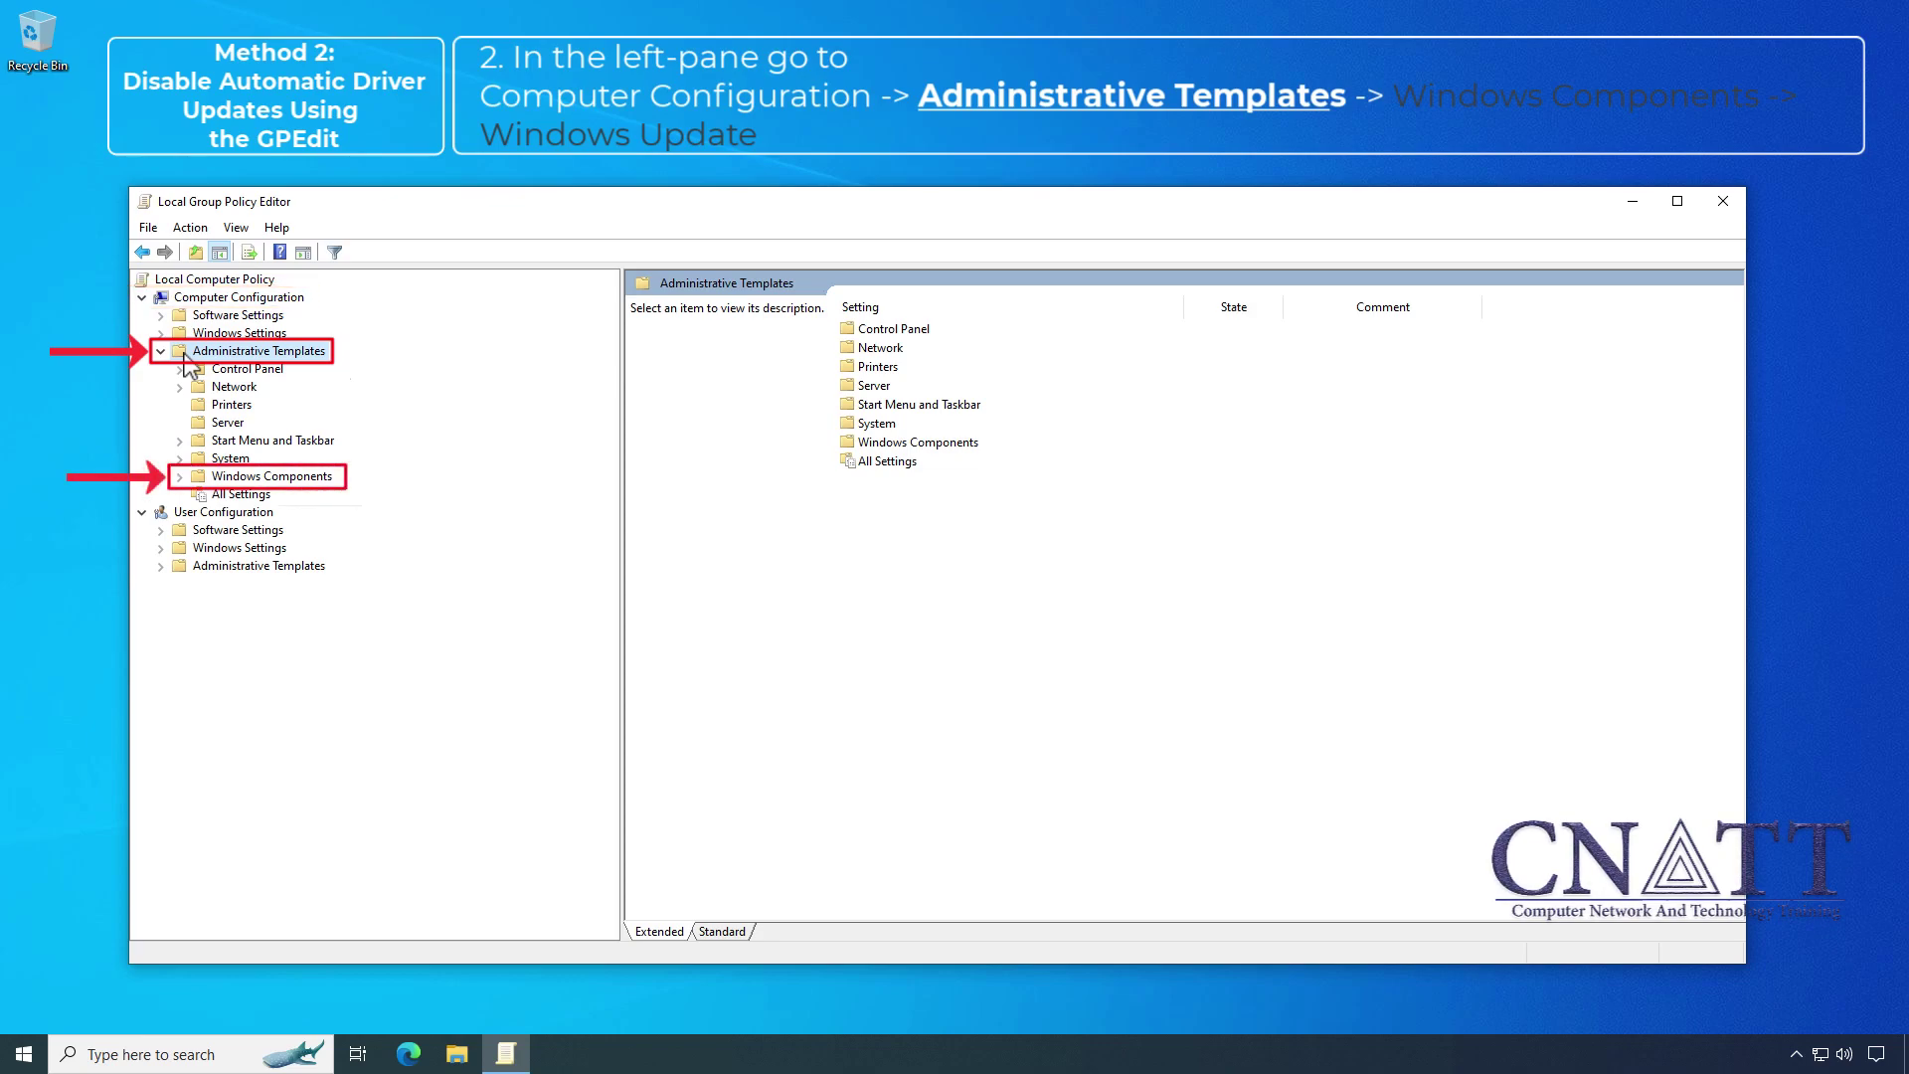
pyautogui.click(213, 477)
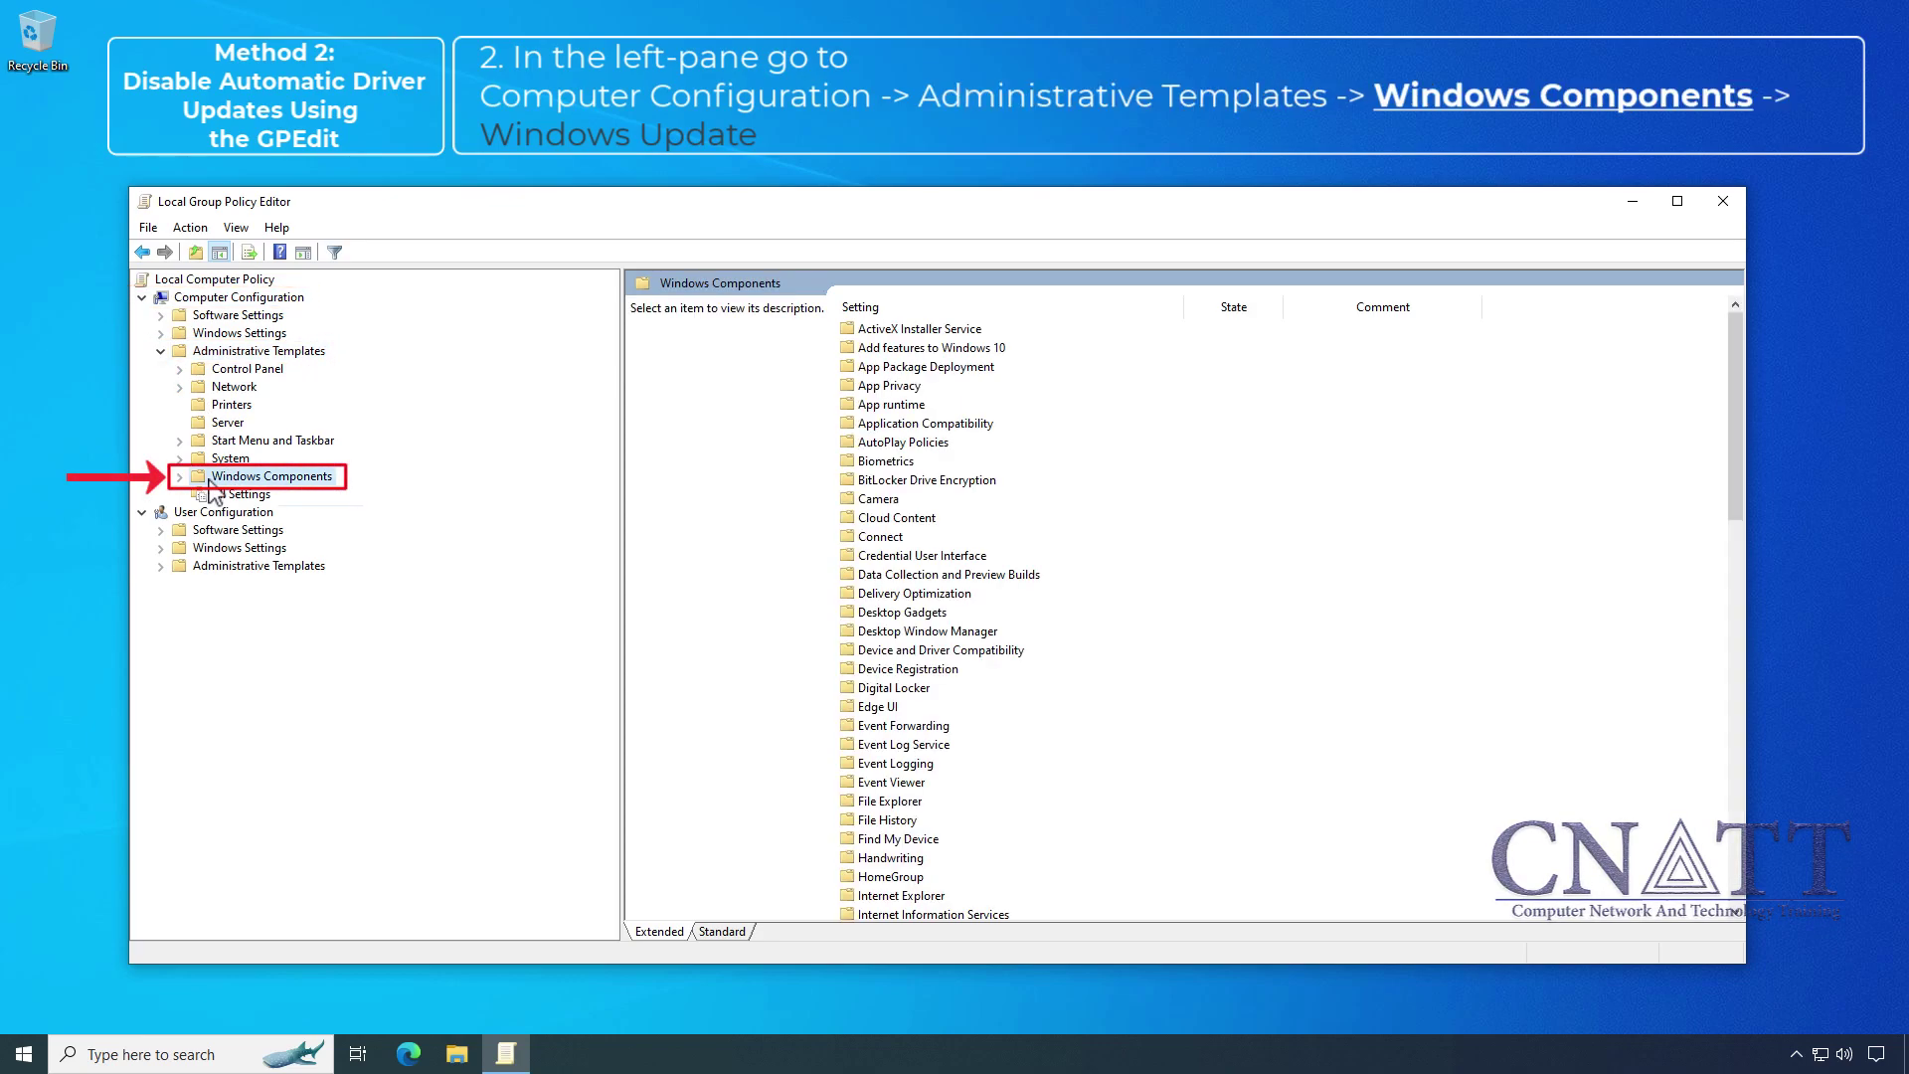
pyautogui.doubleClick(211, 479)
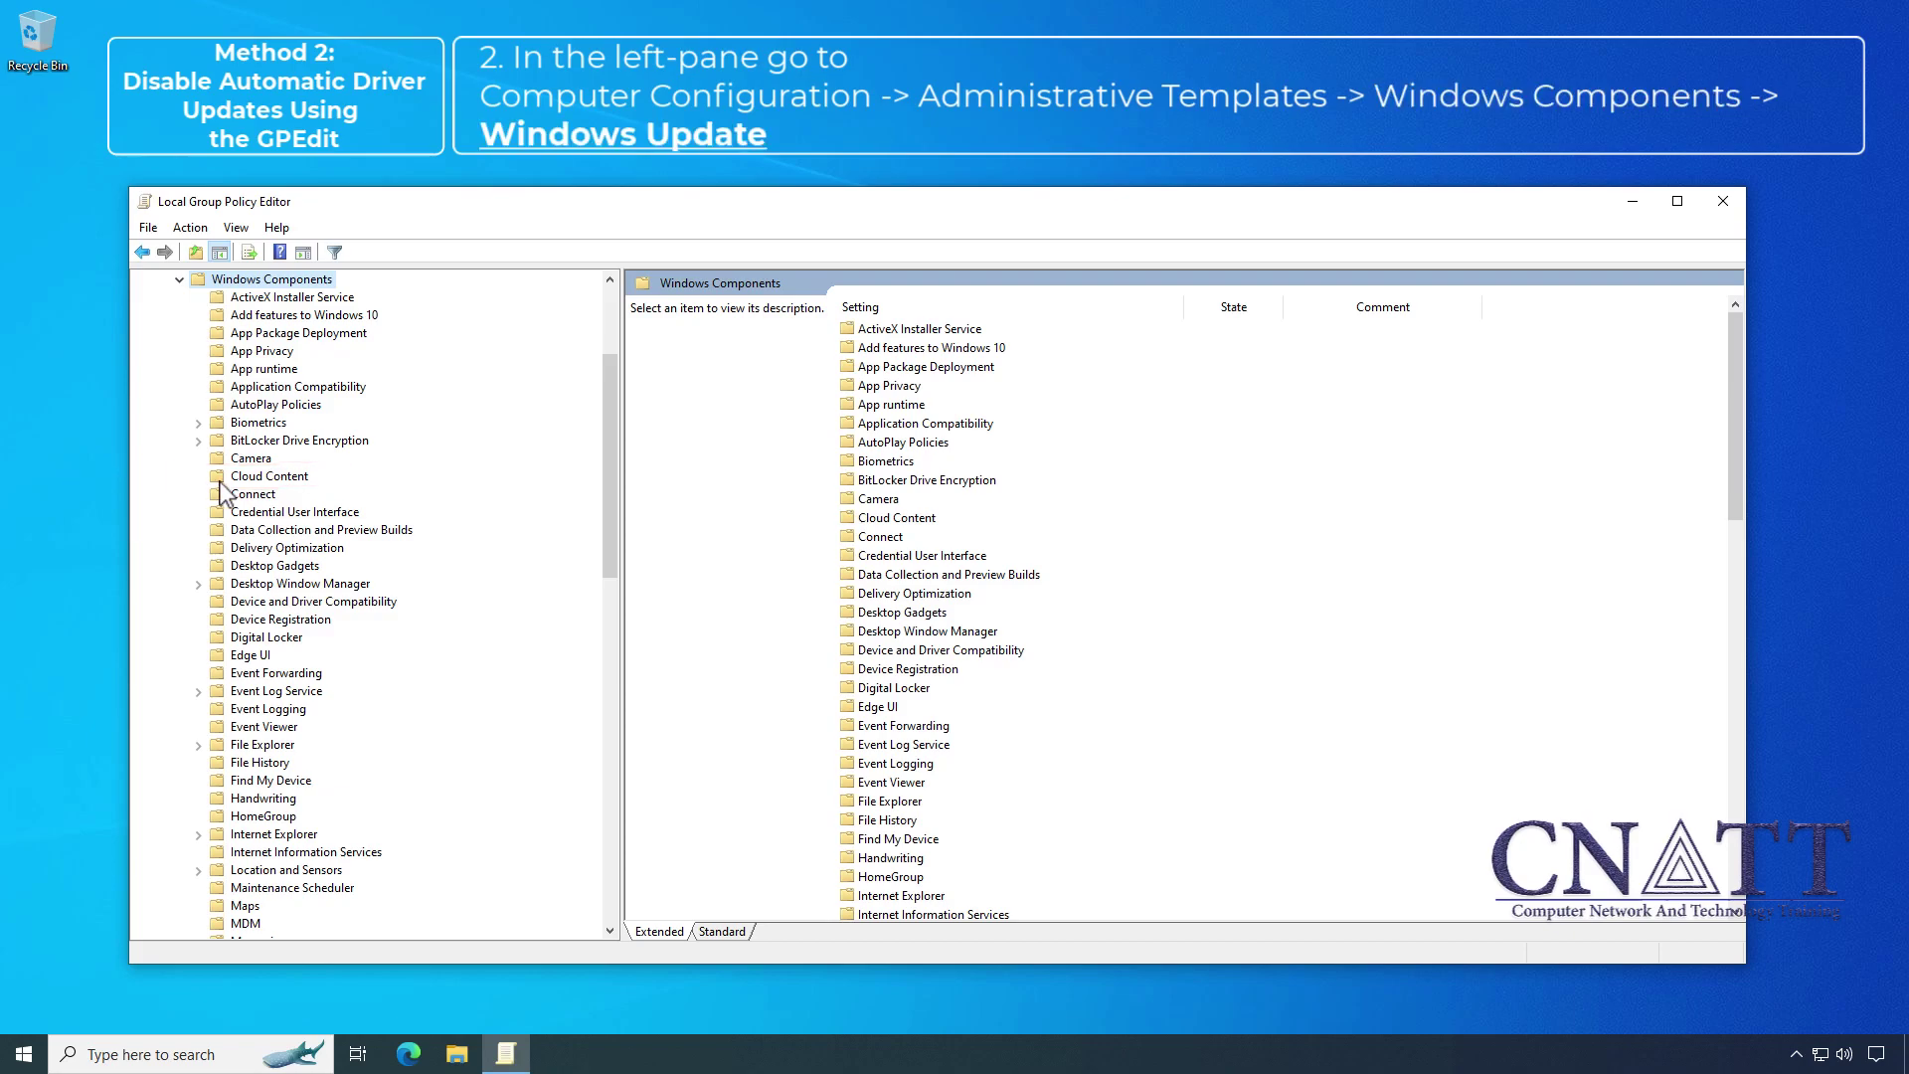
pyautogui.scroll(-19, 221, 492)
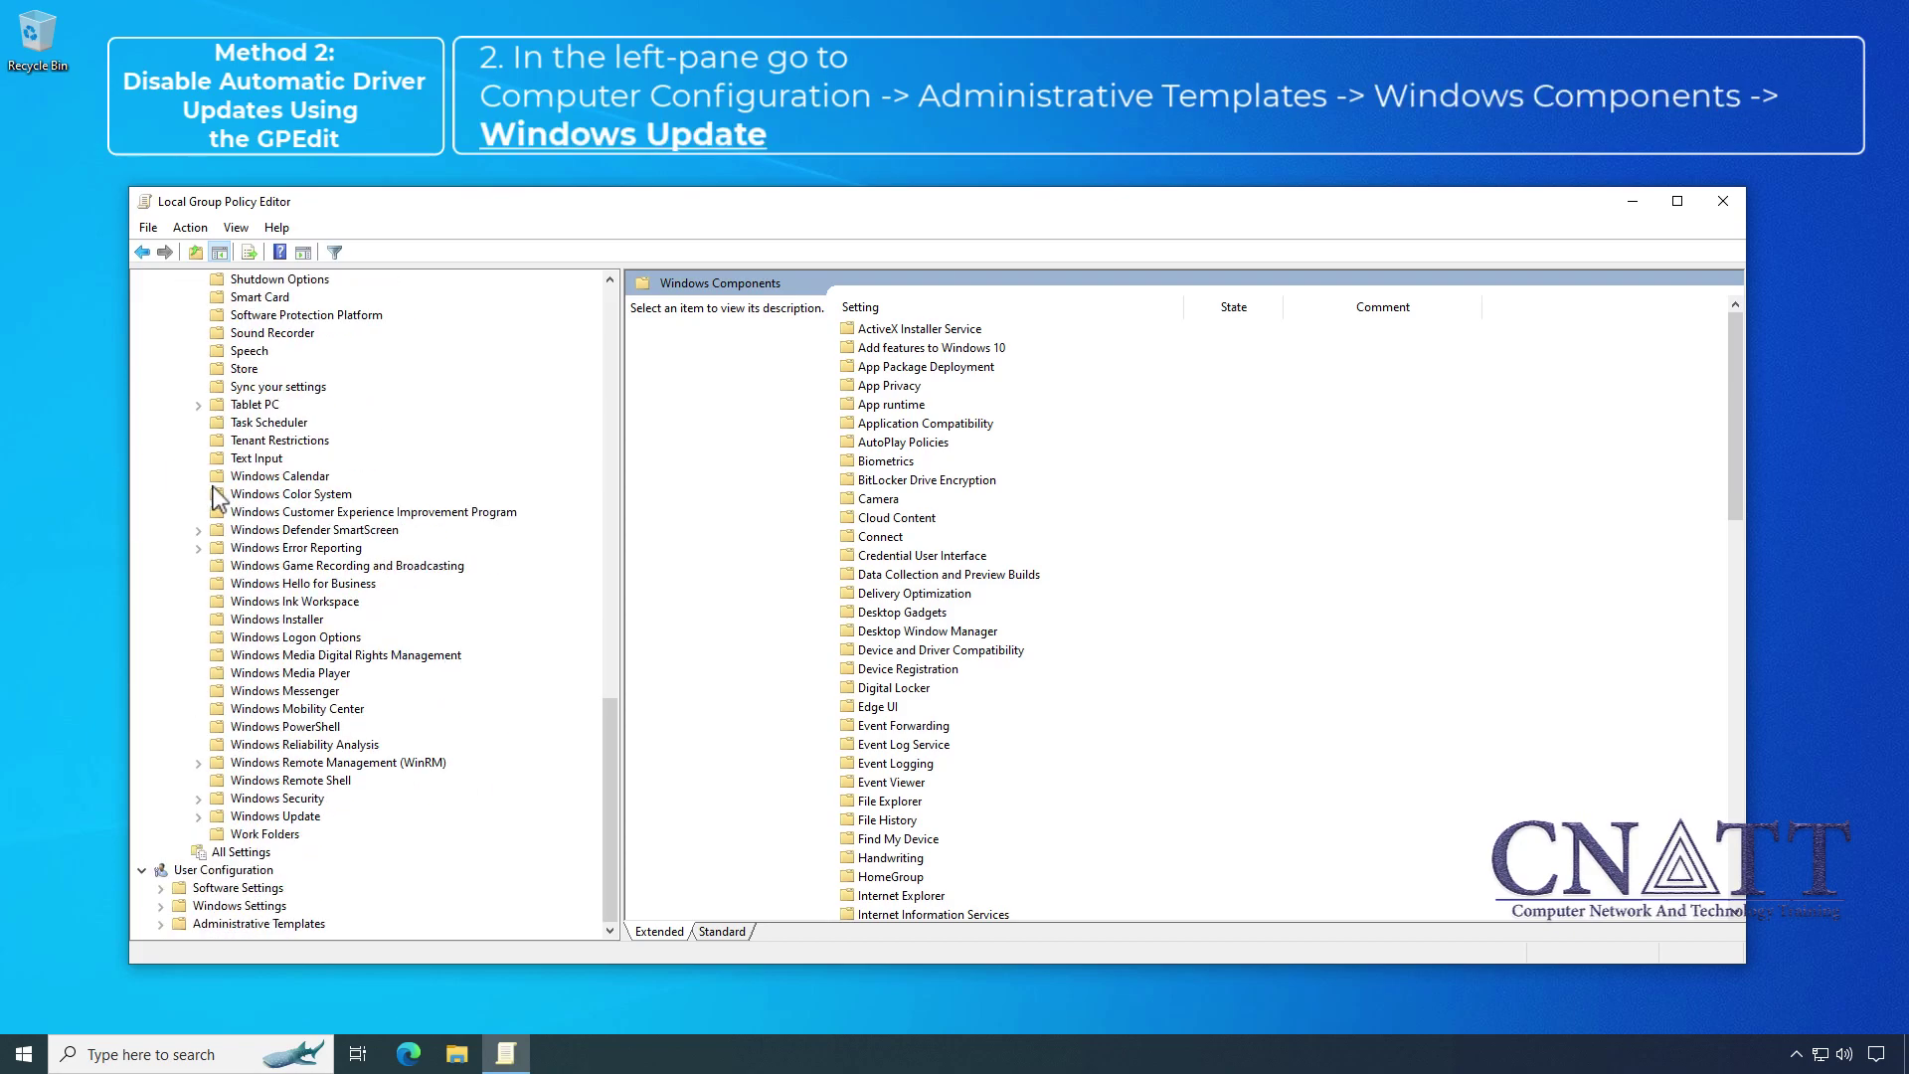
pyautogui.doubleClick(223, 819)
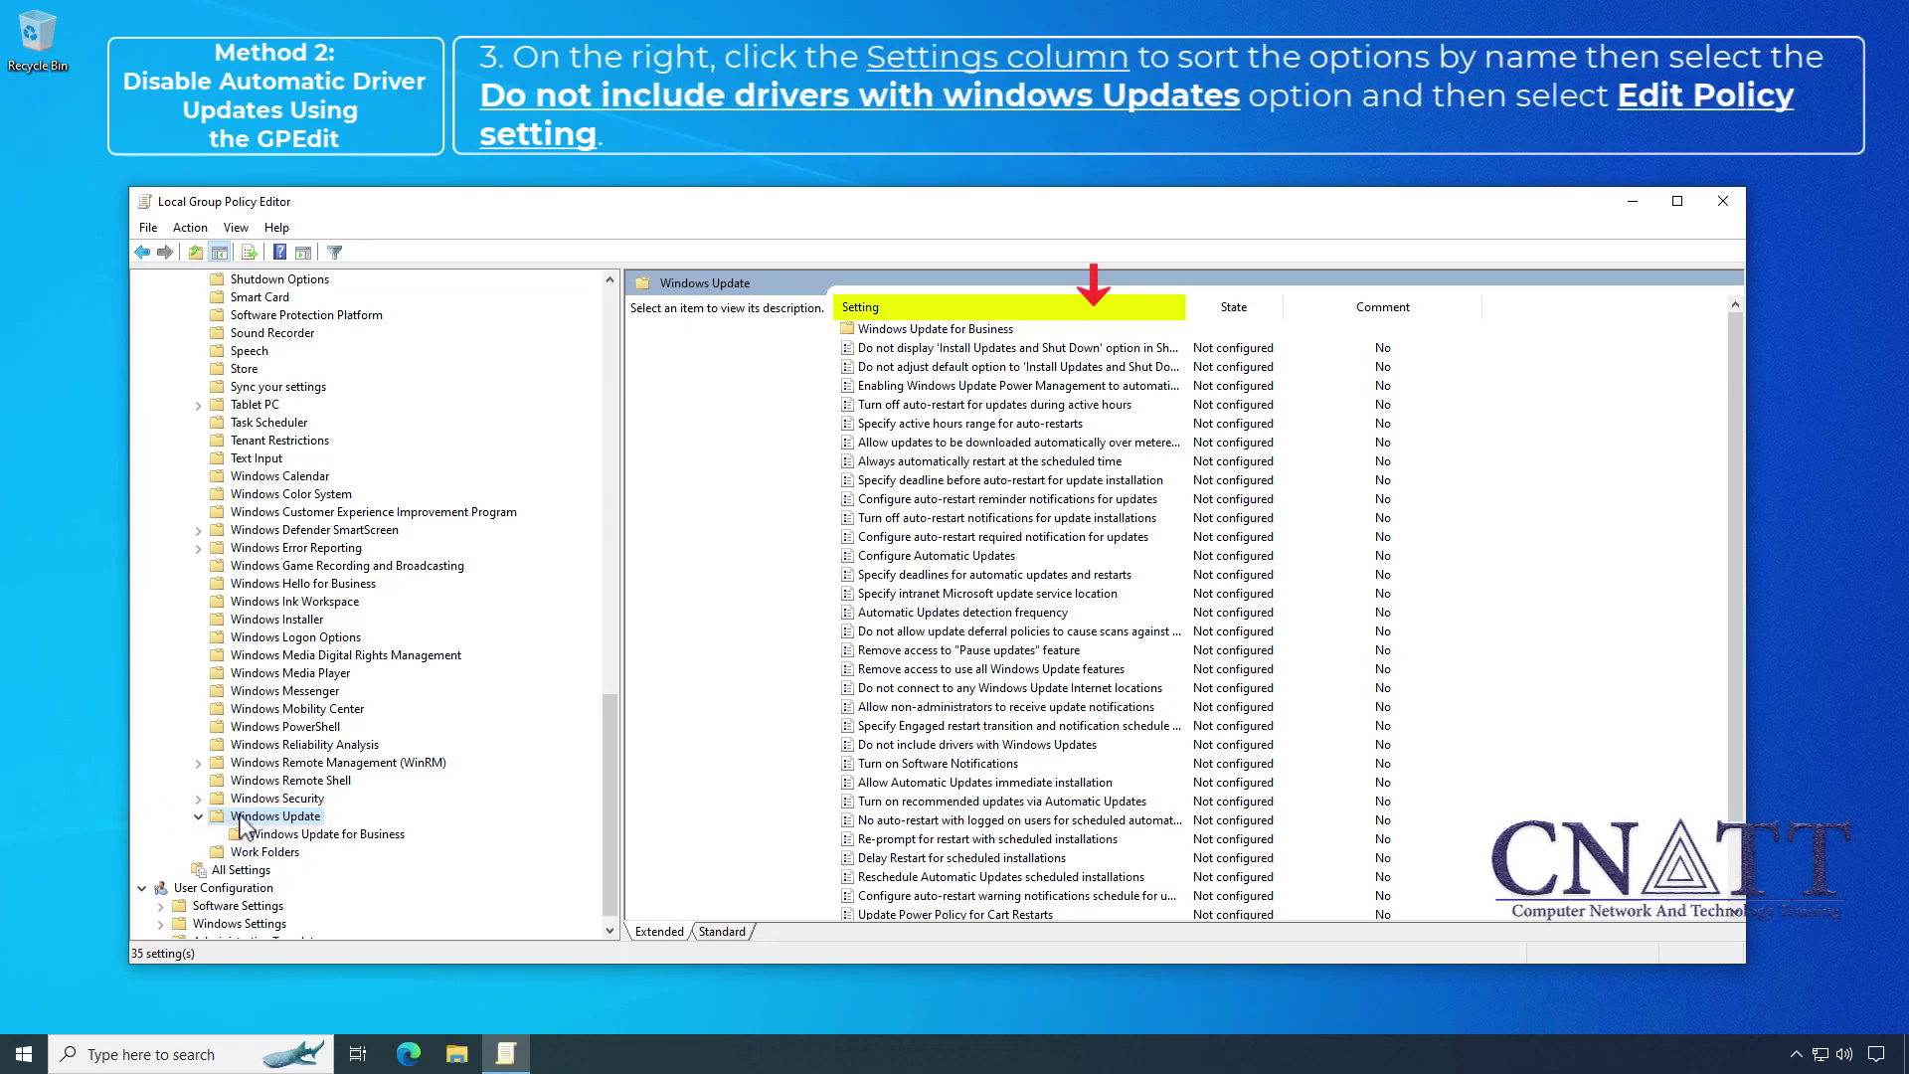
# Sort policies by Setting, then set 'Do not include drivers with Windows Updates' to Enabled and apply.
pyautogui.click(1094, 306)
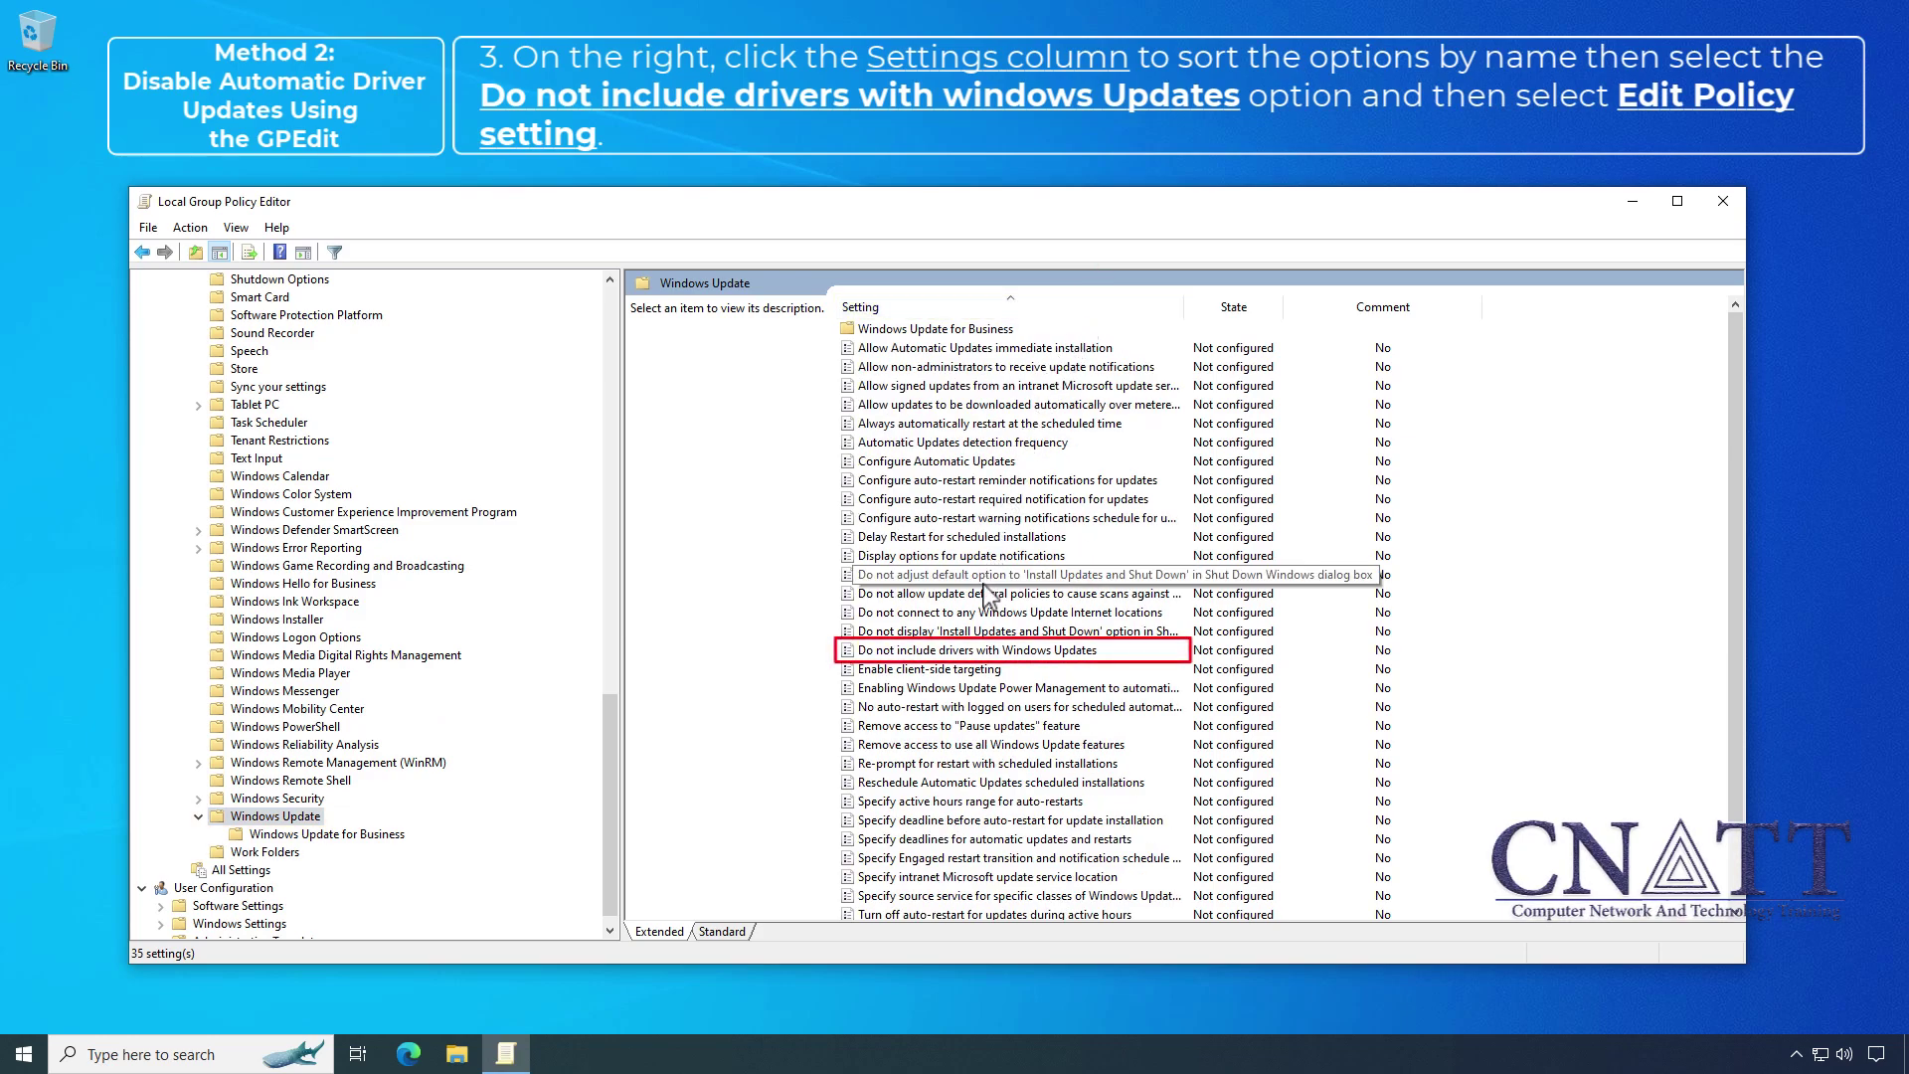
pyautogui.click(979, 656)
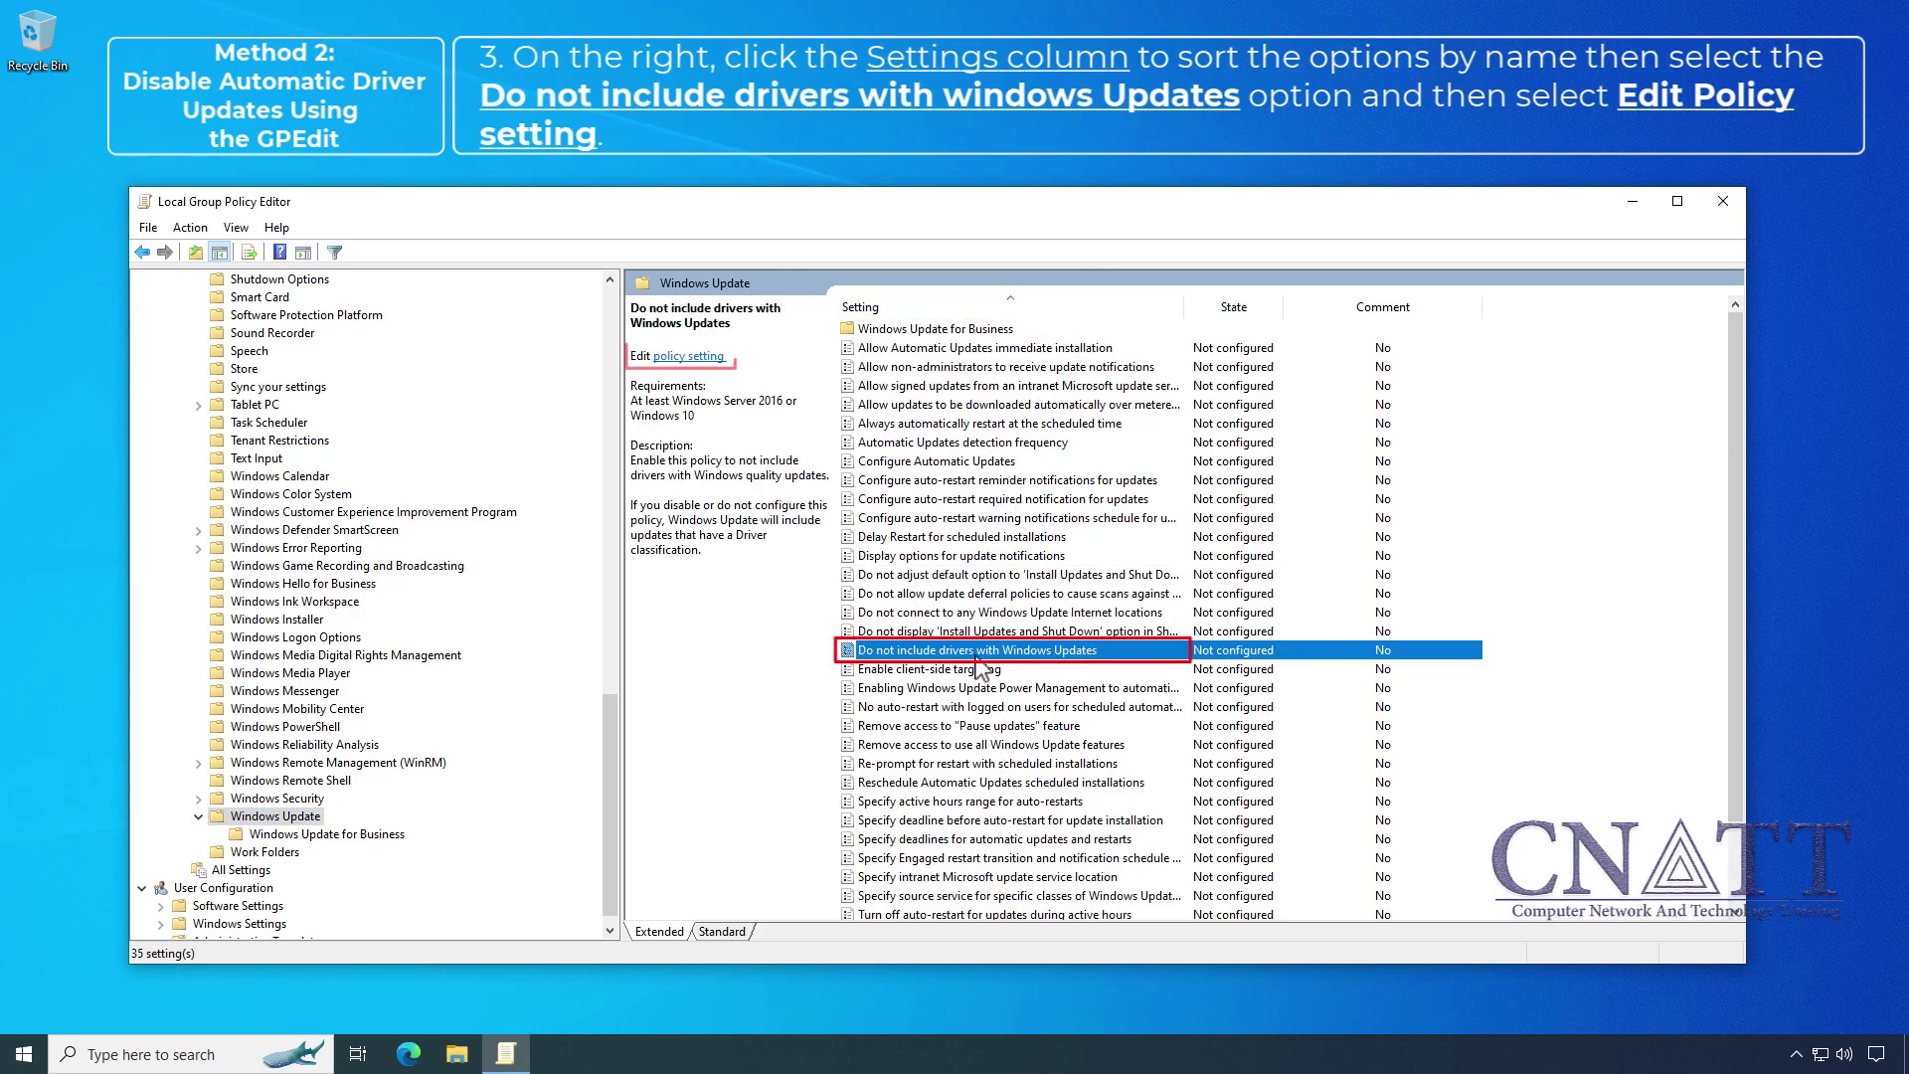
pyautogui.click(701, 356)
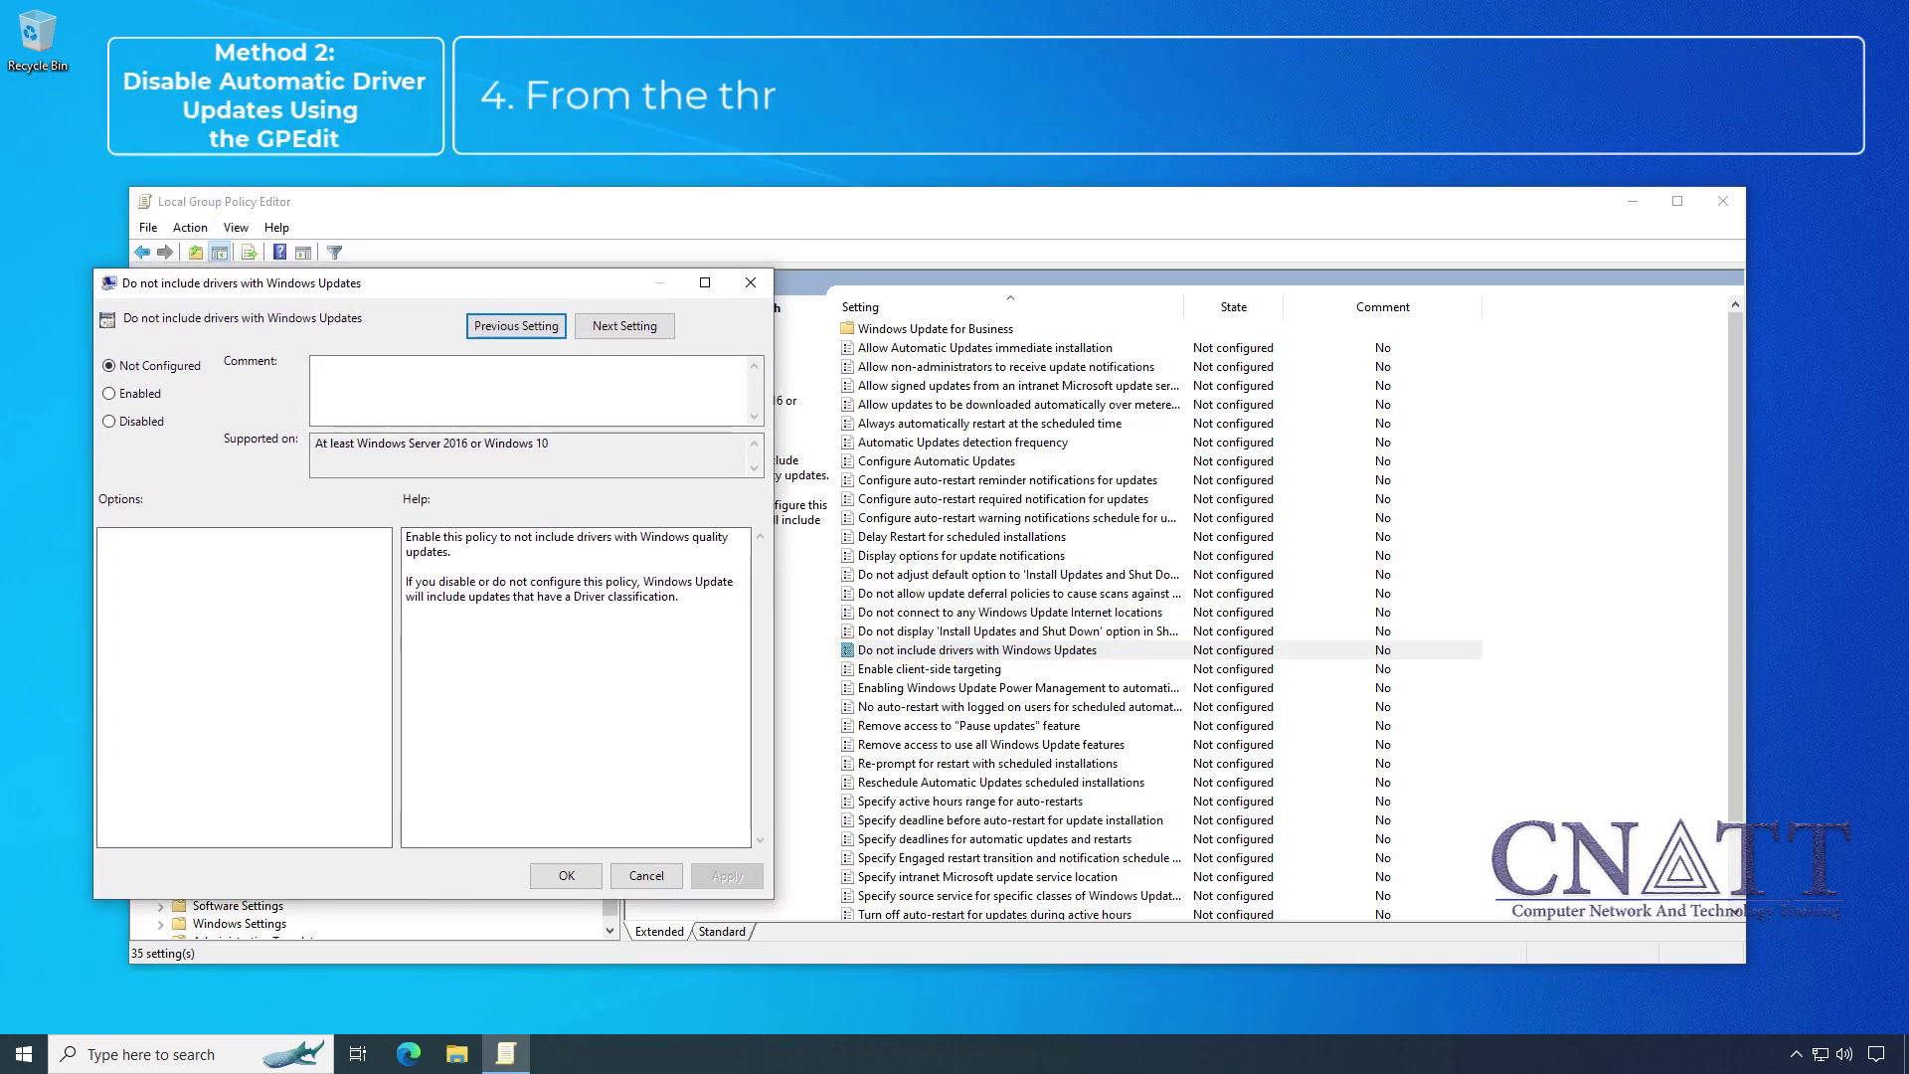
pyautogui.click(110, 394)
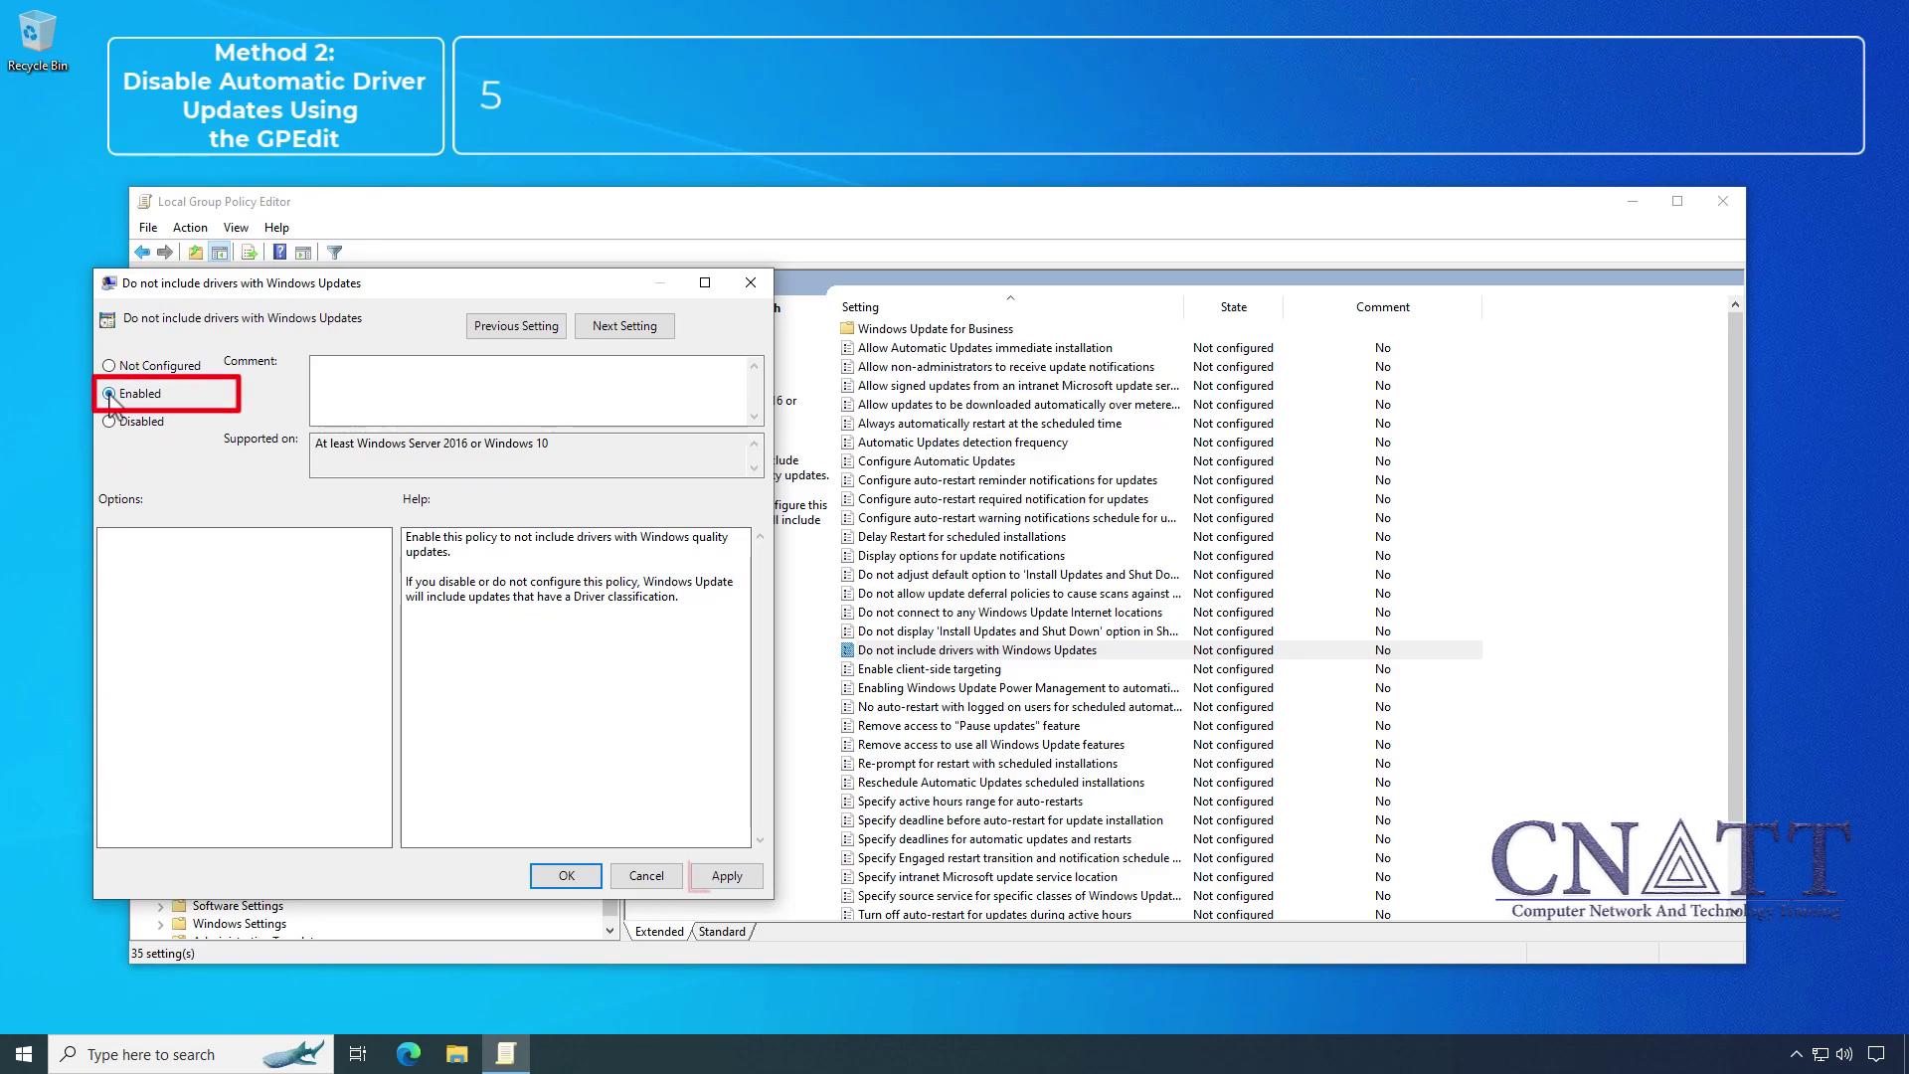
pyautogui.click(726, 877)
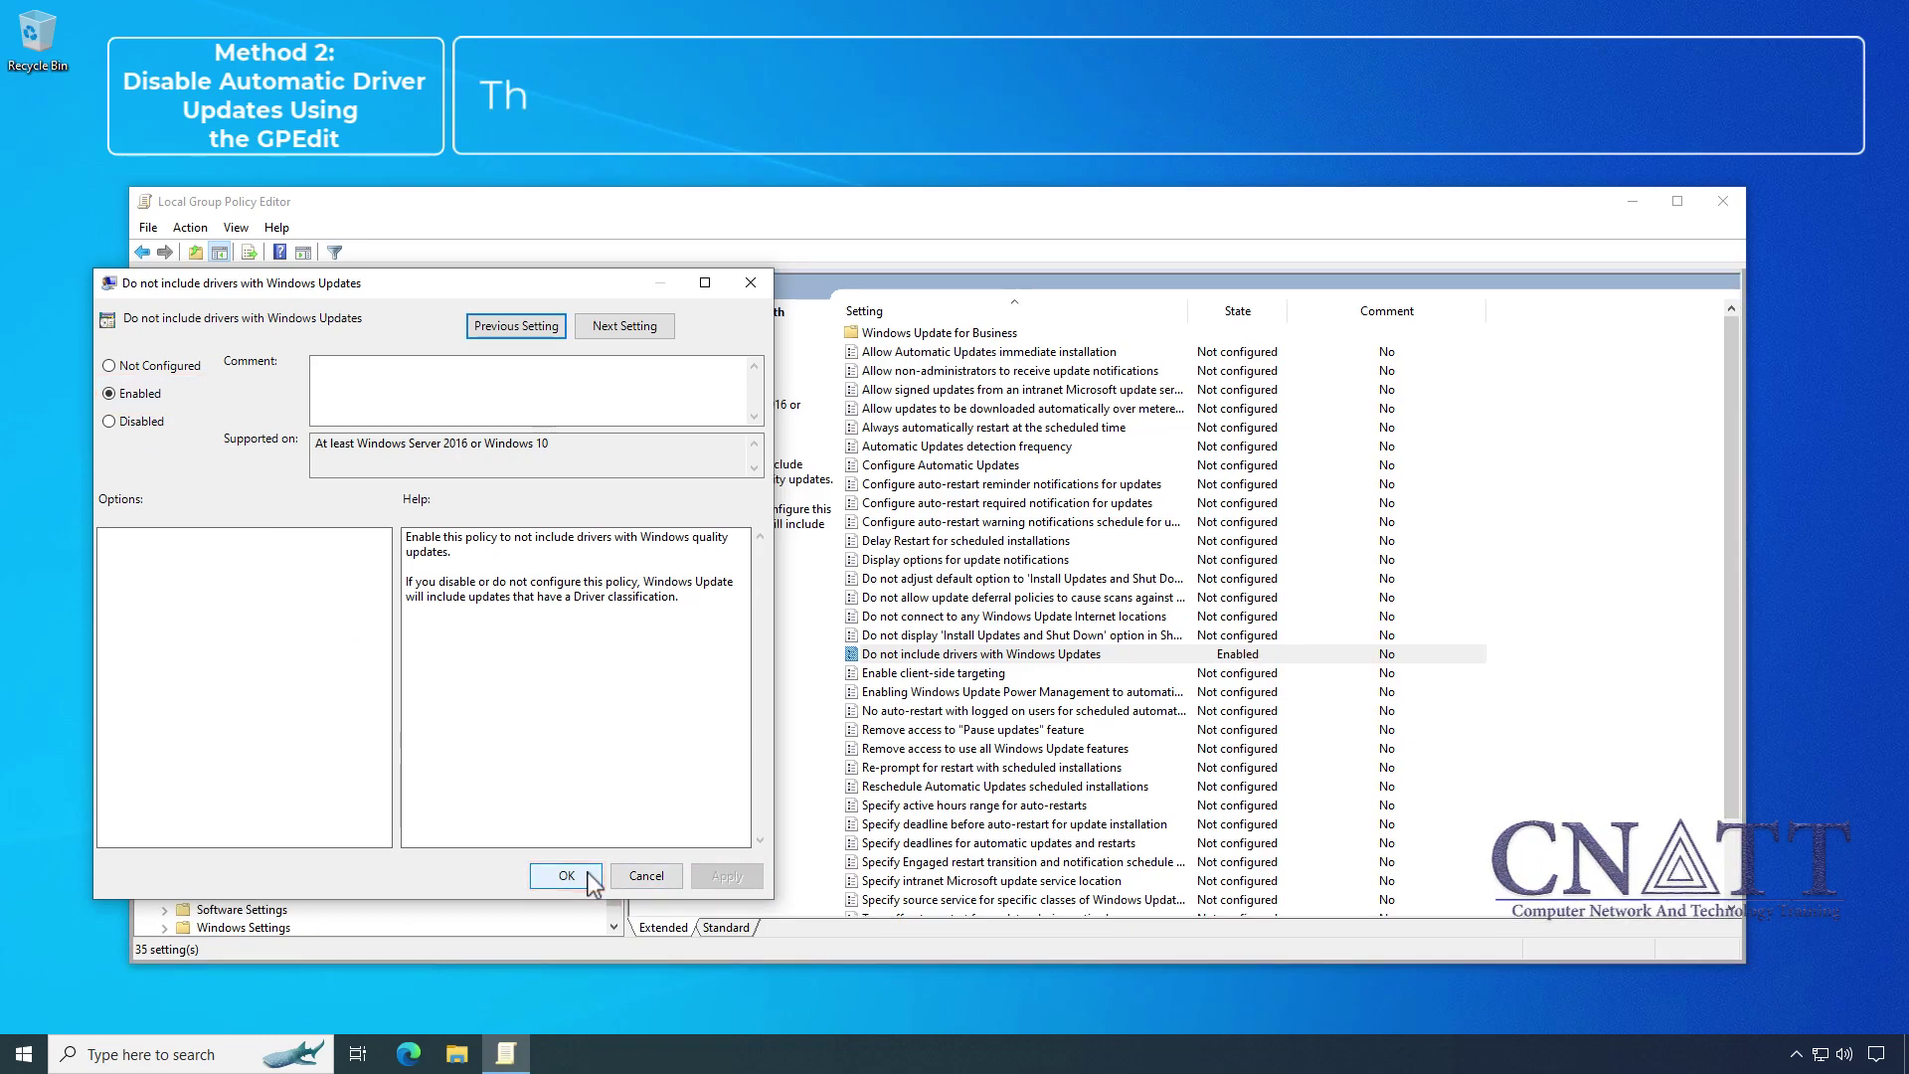
pyautogui.click(587, 877)
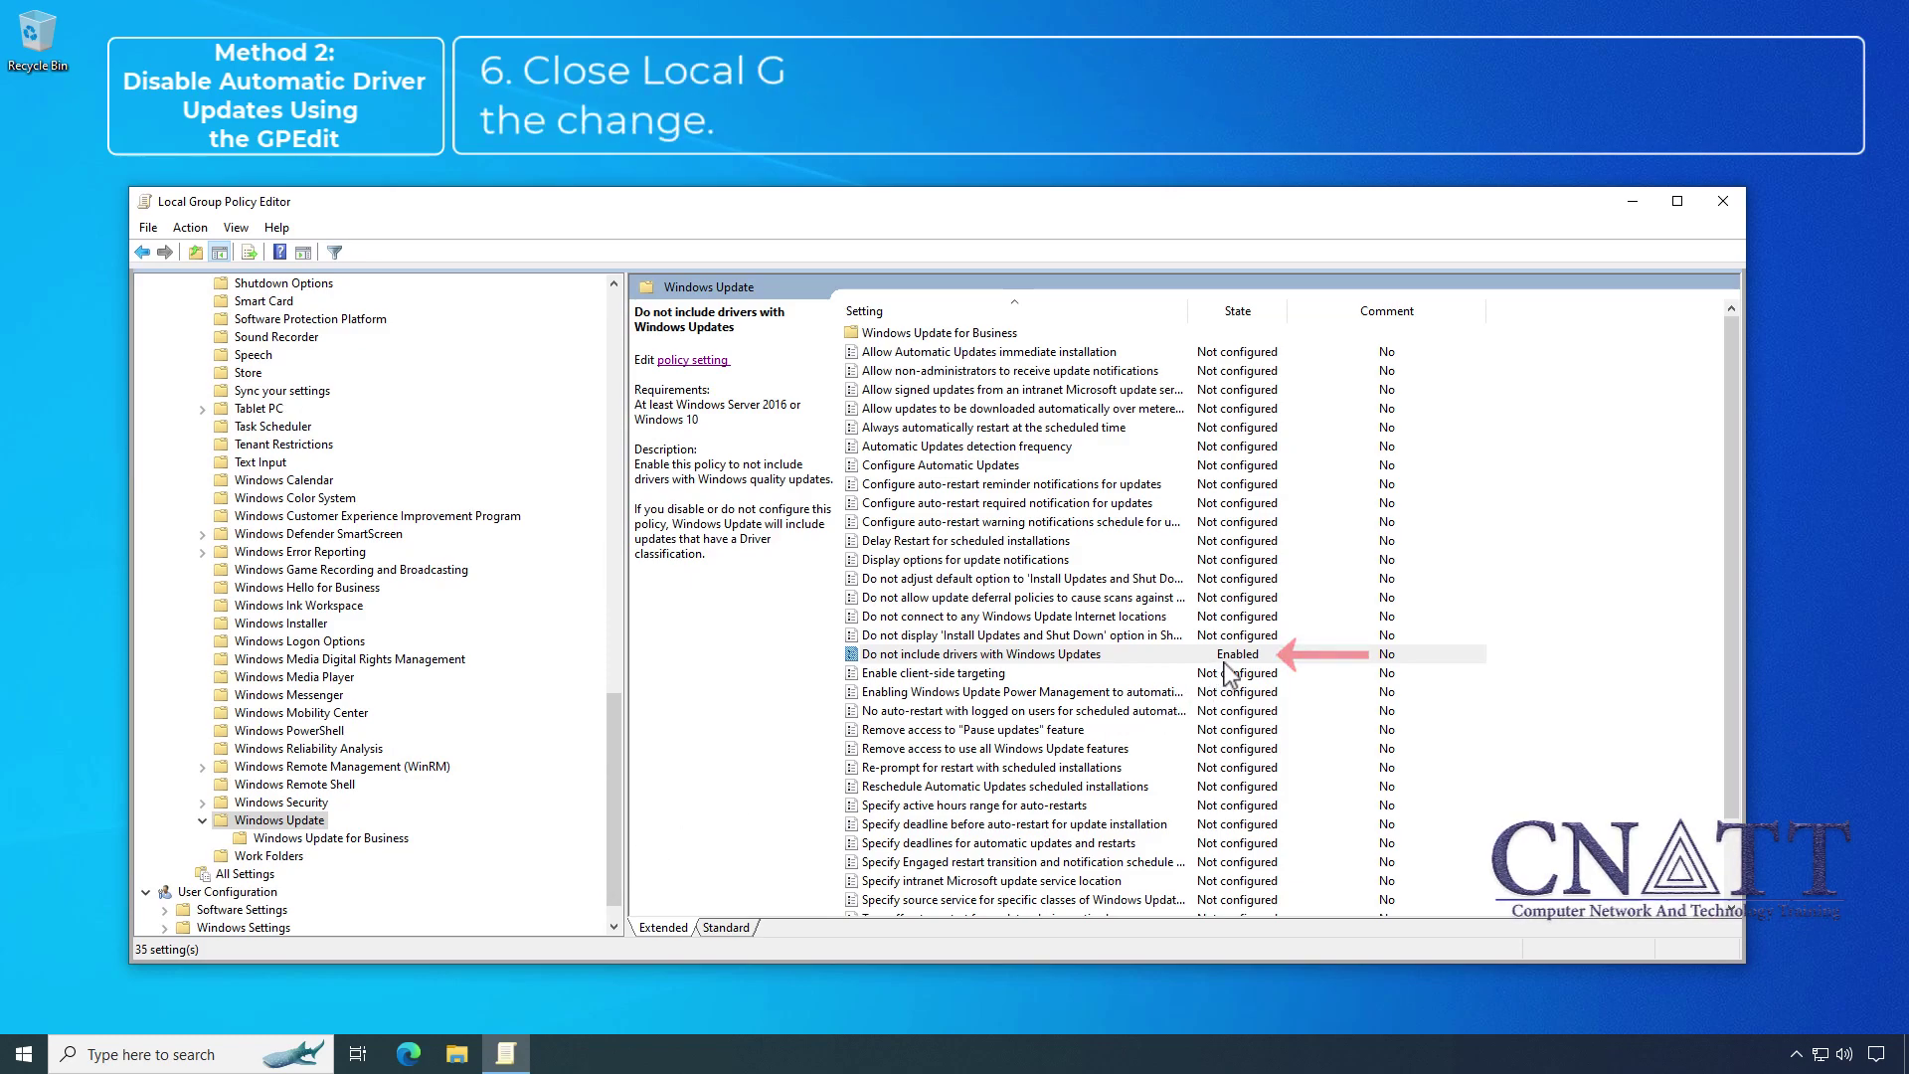
# Close Local Group Policy Editor and bring up Start's Power options to restart.
pyautogui.click(1722, 201)
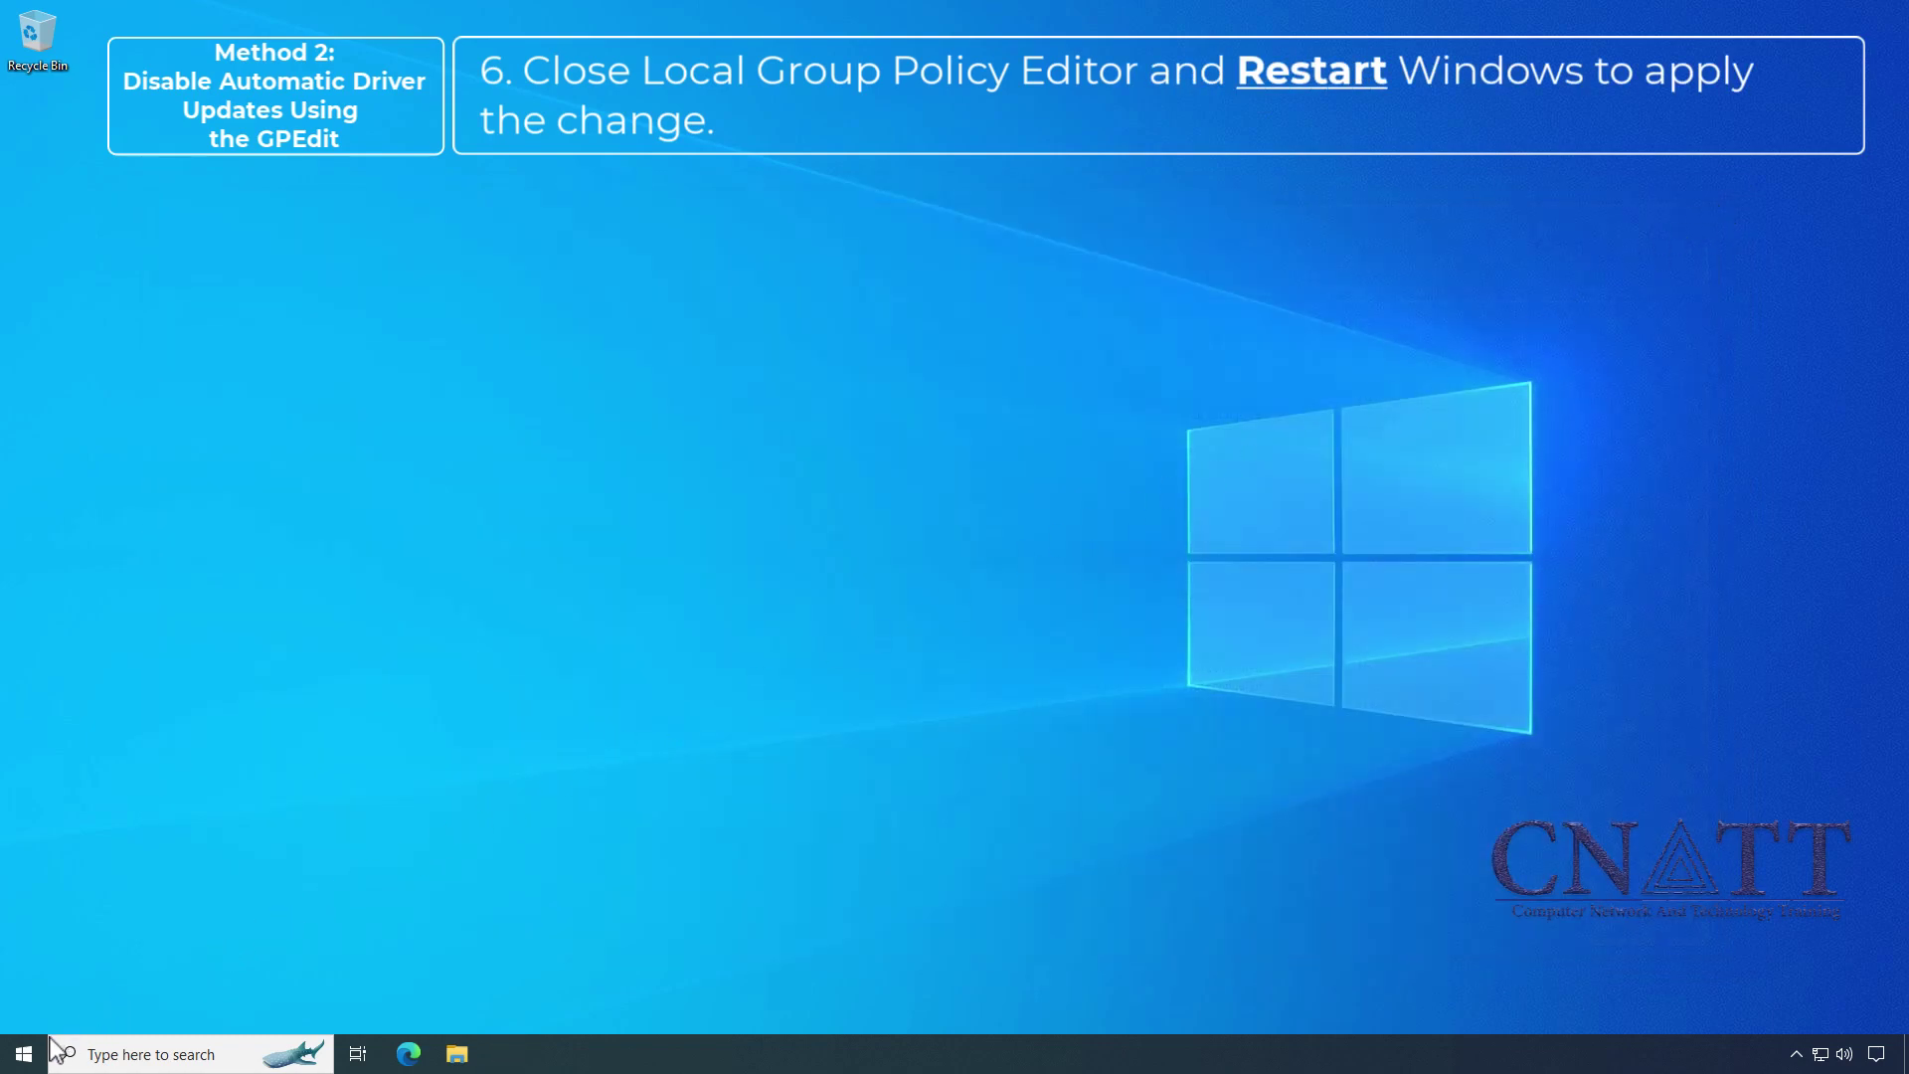
pyautogui.click(24, 1053)
pyautogui.click(25, 1010)
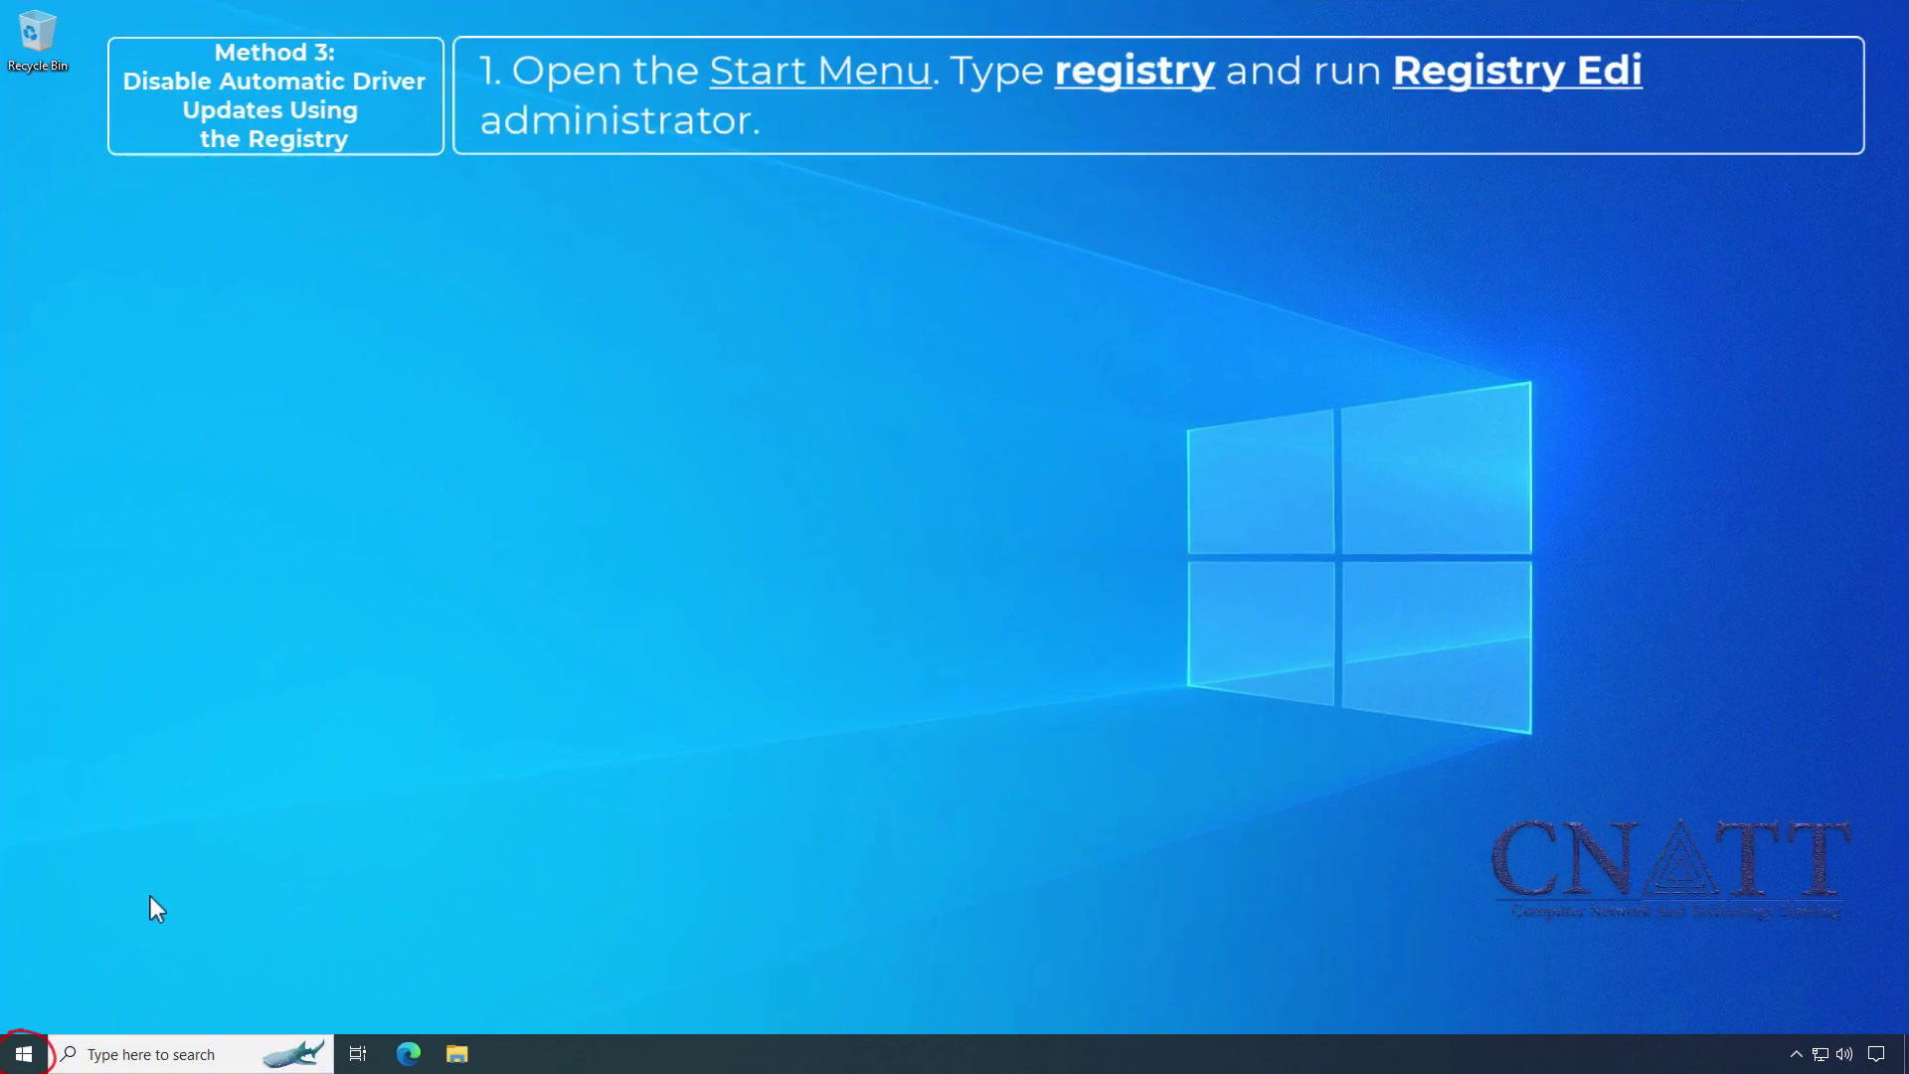
# Search 'registry' in Start and run Registry Editor as administrator, accepting the UAC prompt.
pyautogui.click(22, 1051)
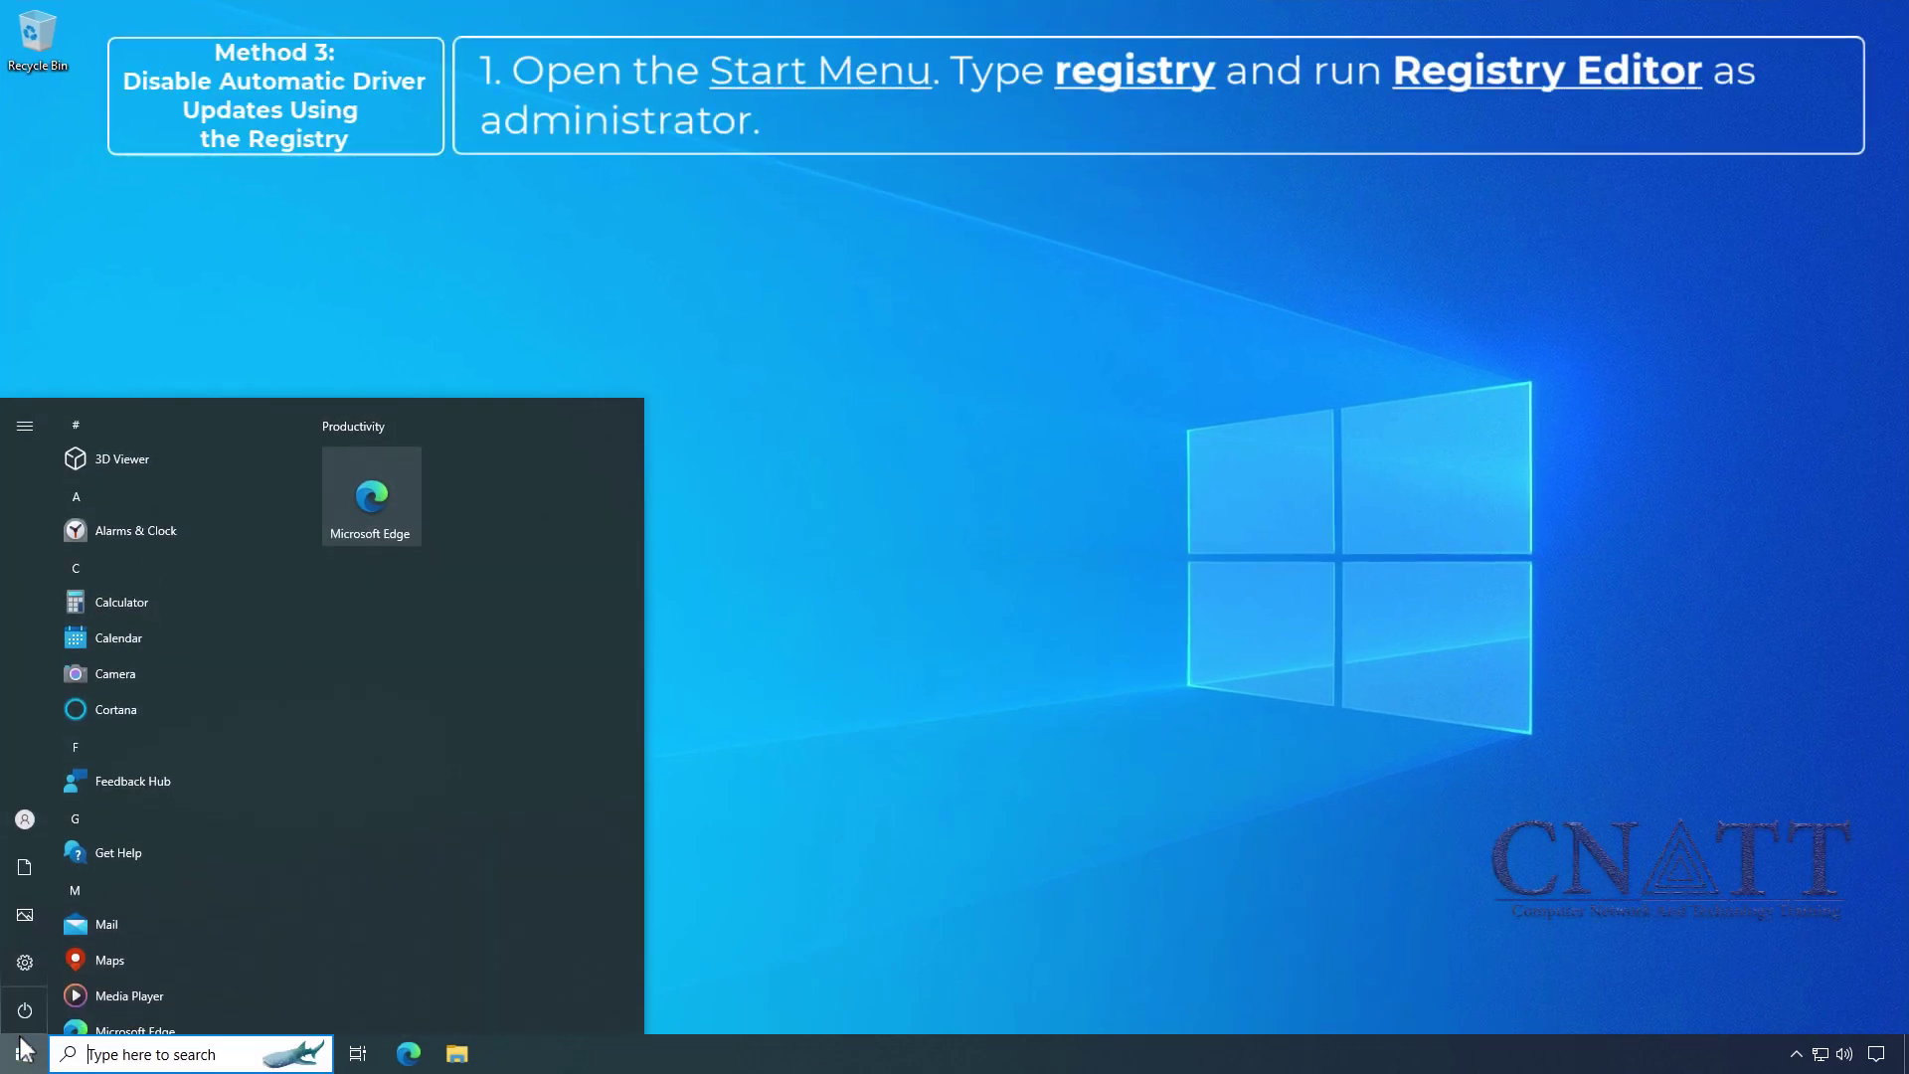
pyautogui.write('regist')
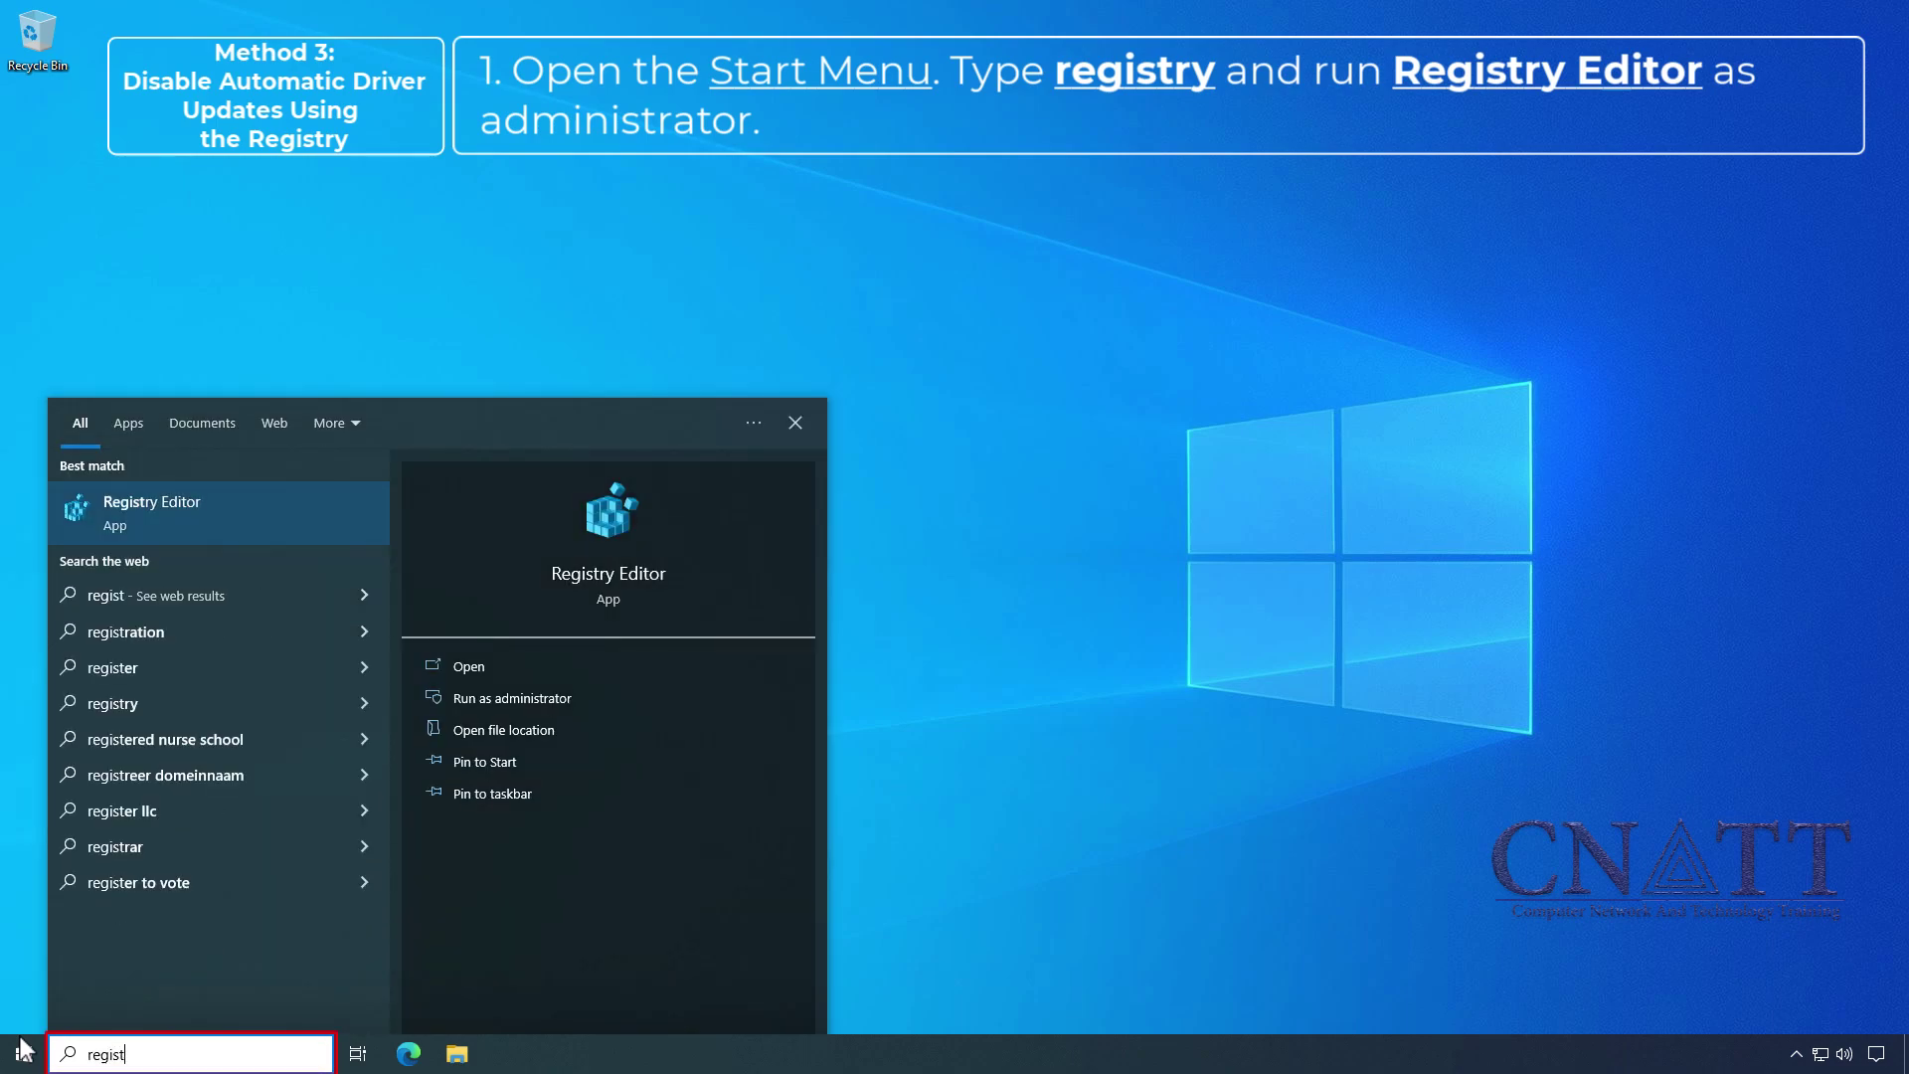
pyautogui.write('ry')
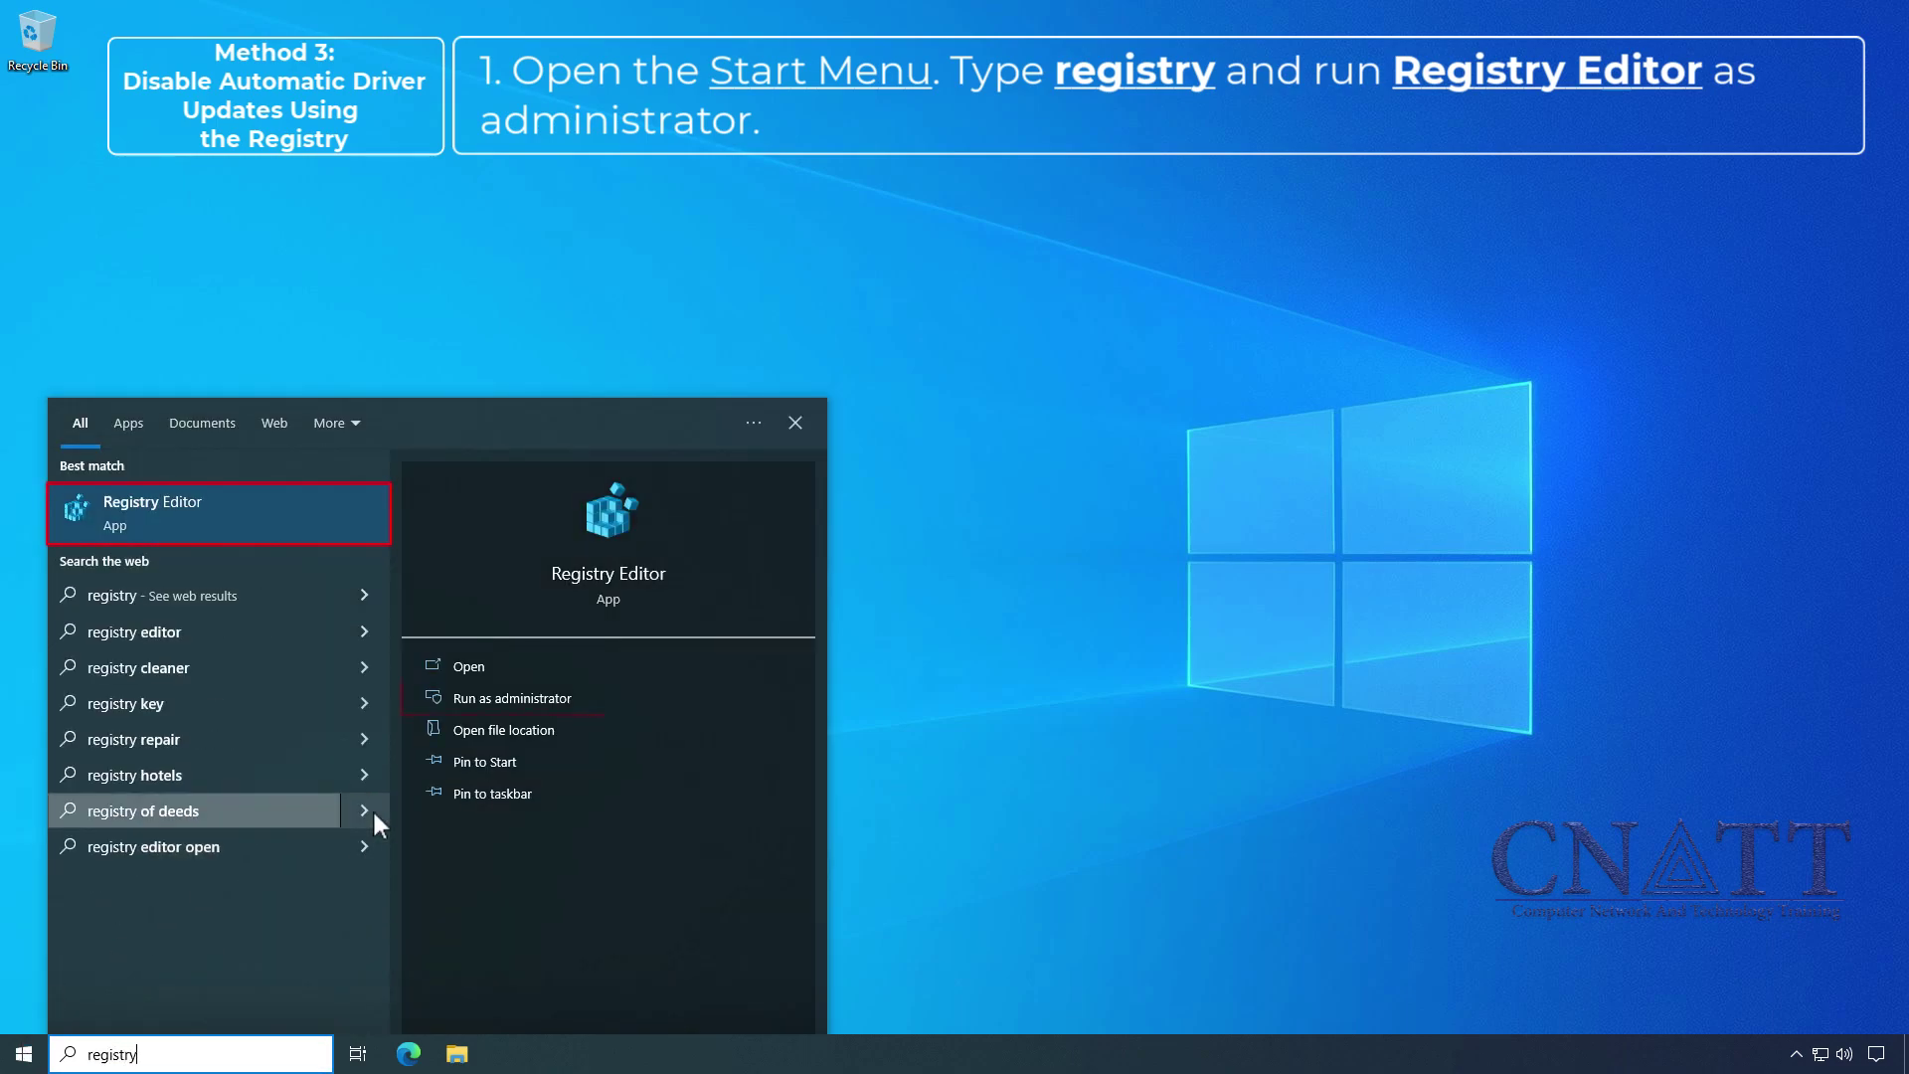
pyautogui.click(617, 700)
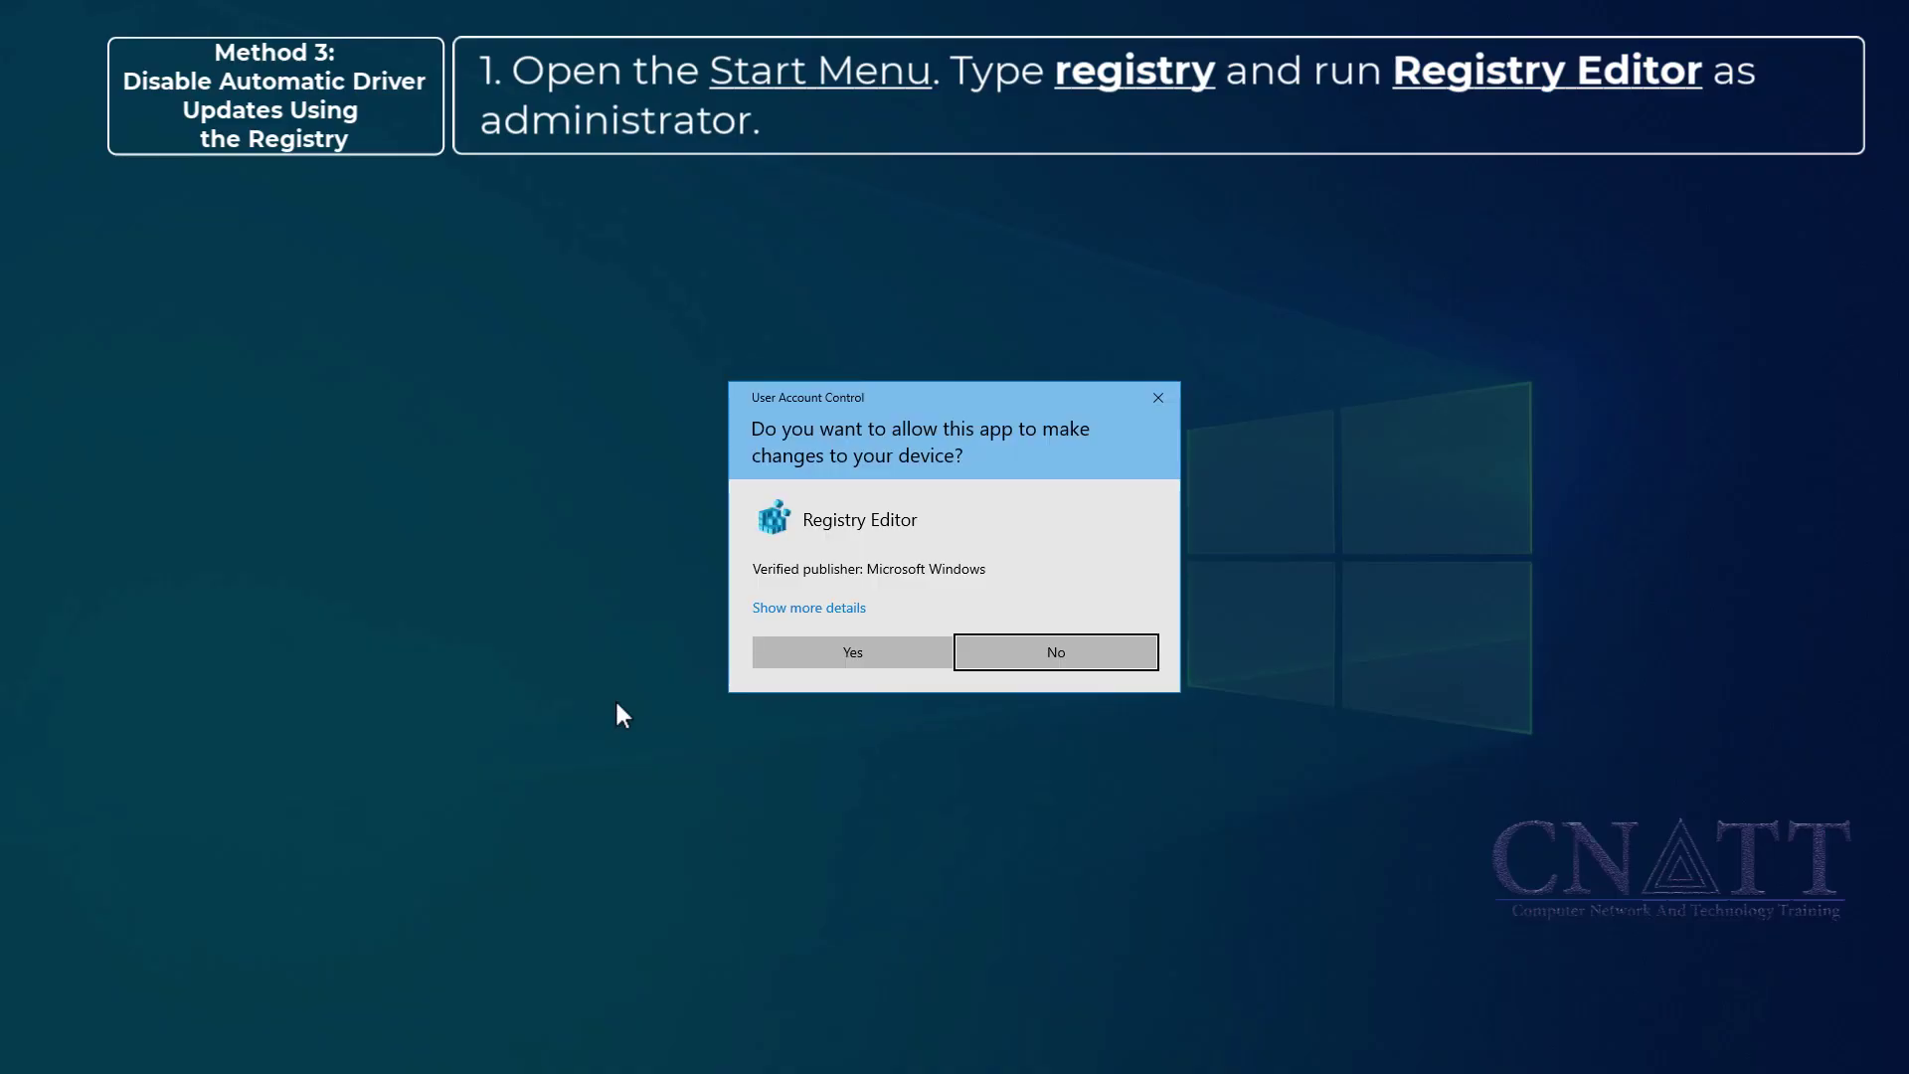
pyautogui.click(831, 652)
pyautogui.click(1034, 260)
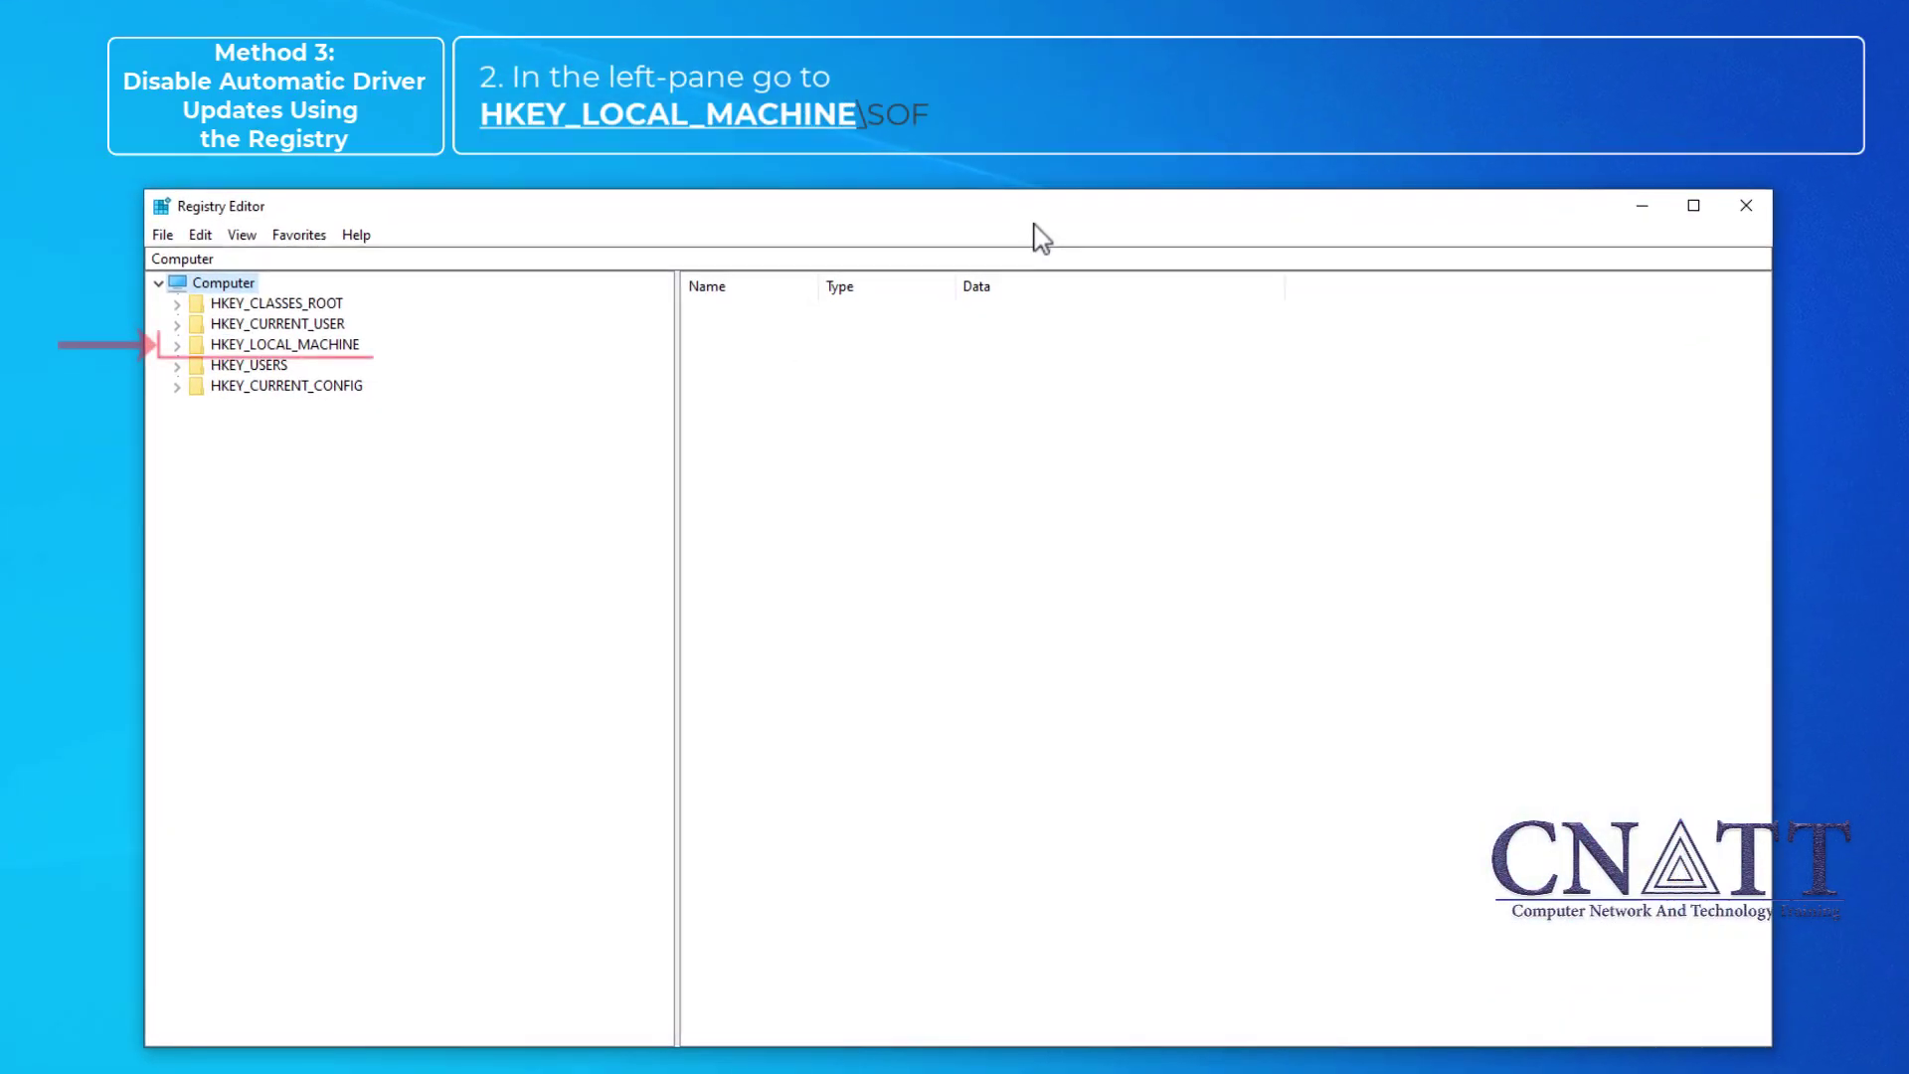
# Navigate to HKEY_LOCAL_MACHINE\SOFTWARE\Microsoft\Windows\CurrentVersion\DriverSearching in the key tree.
pyautogui.doubleClick(204, 348)
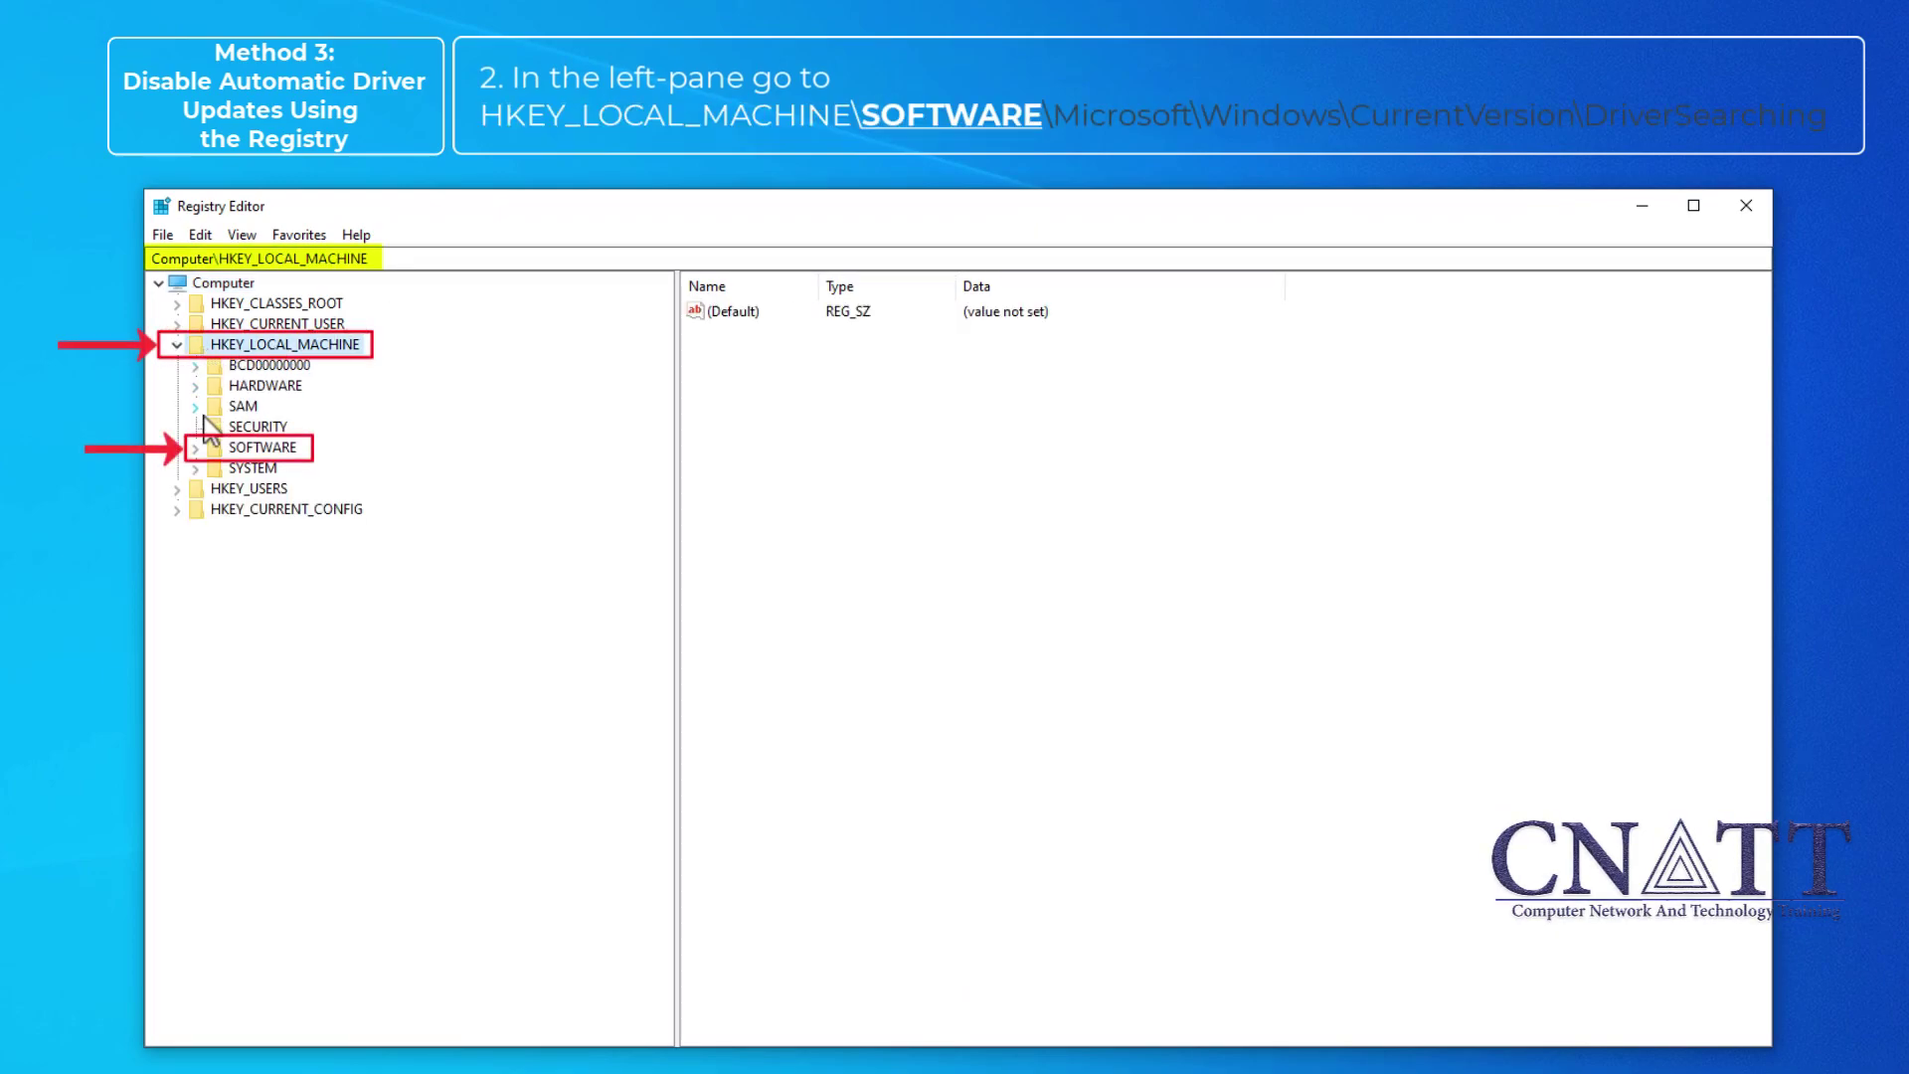
pyautogui.doubleClick(214, 449)
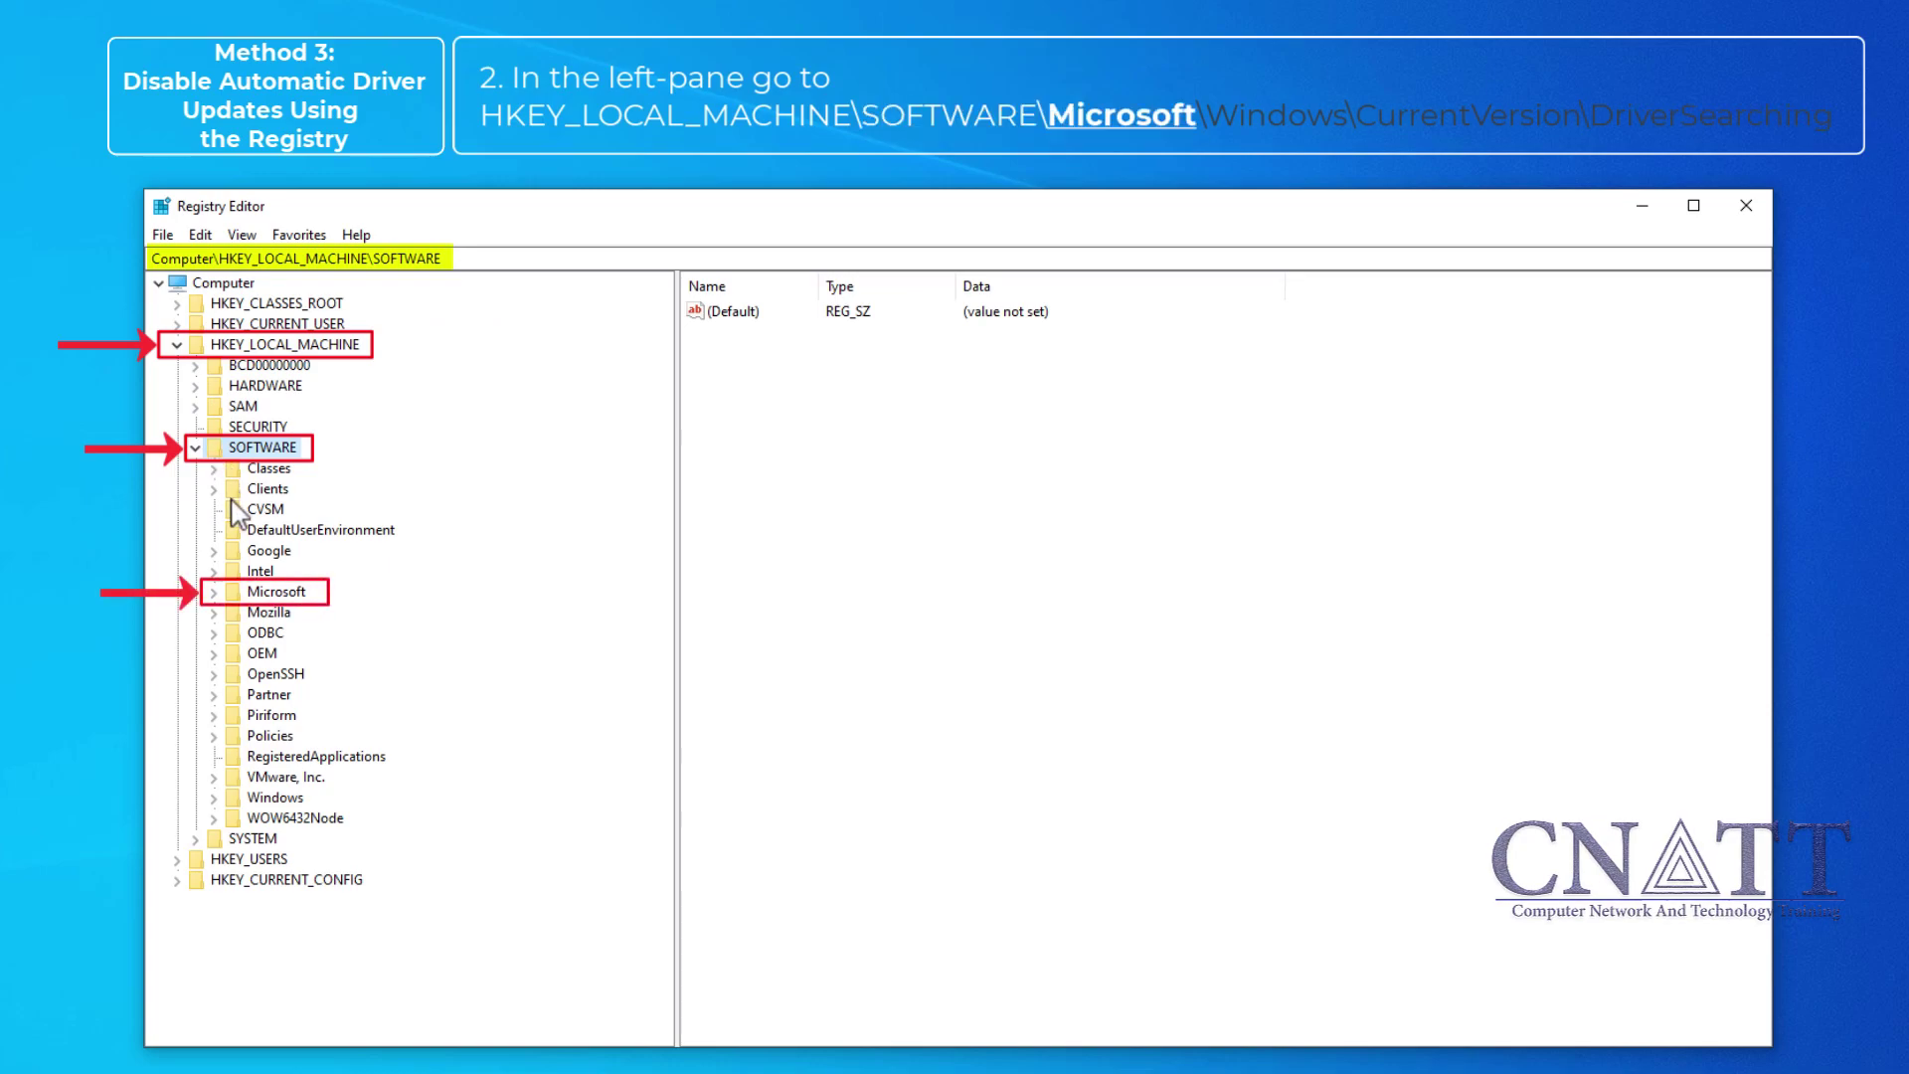
pyautogui.doubleClick(232, 592)
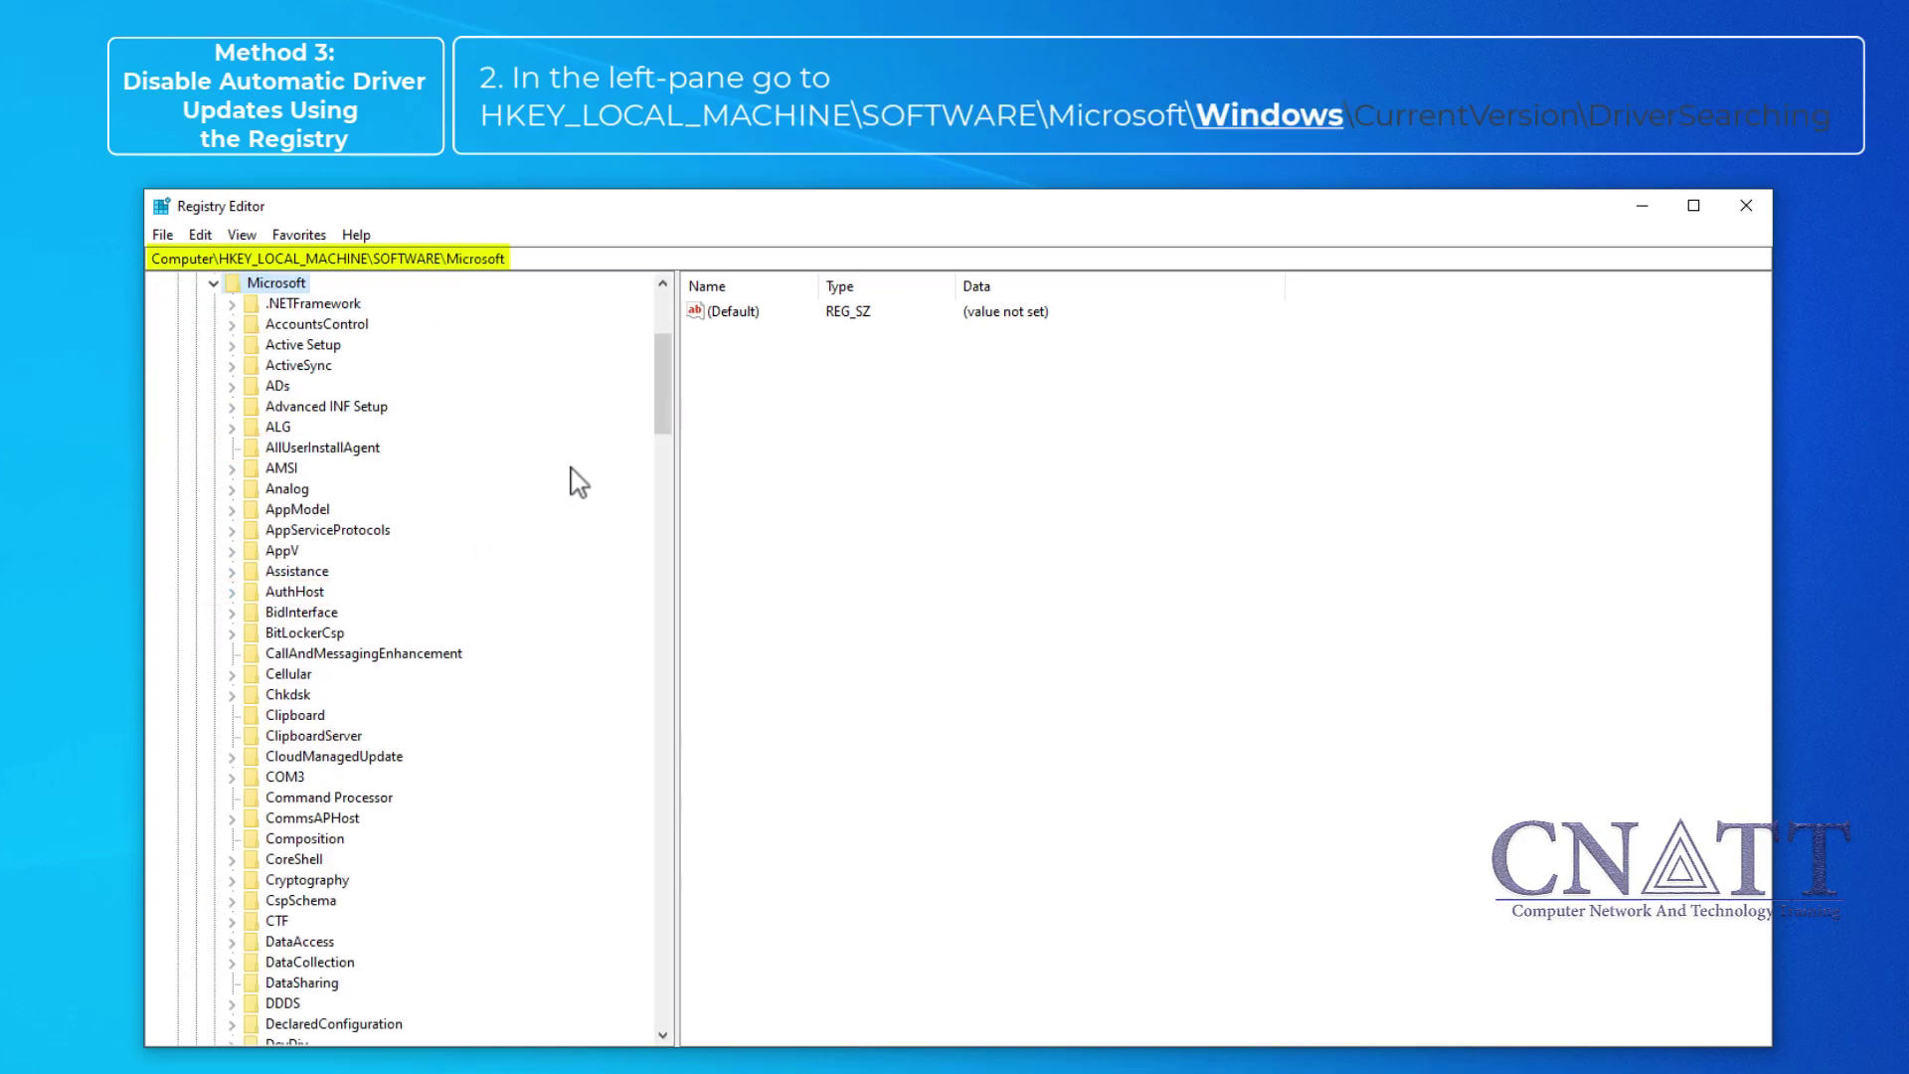
pyautogui.moveTo(660, 397); pyautogui.dragTo(624, 915)
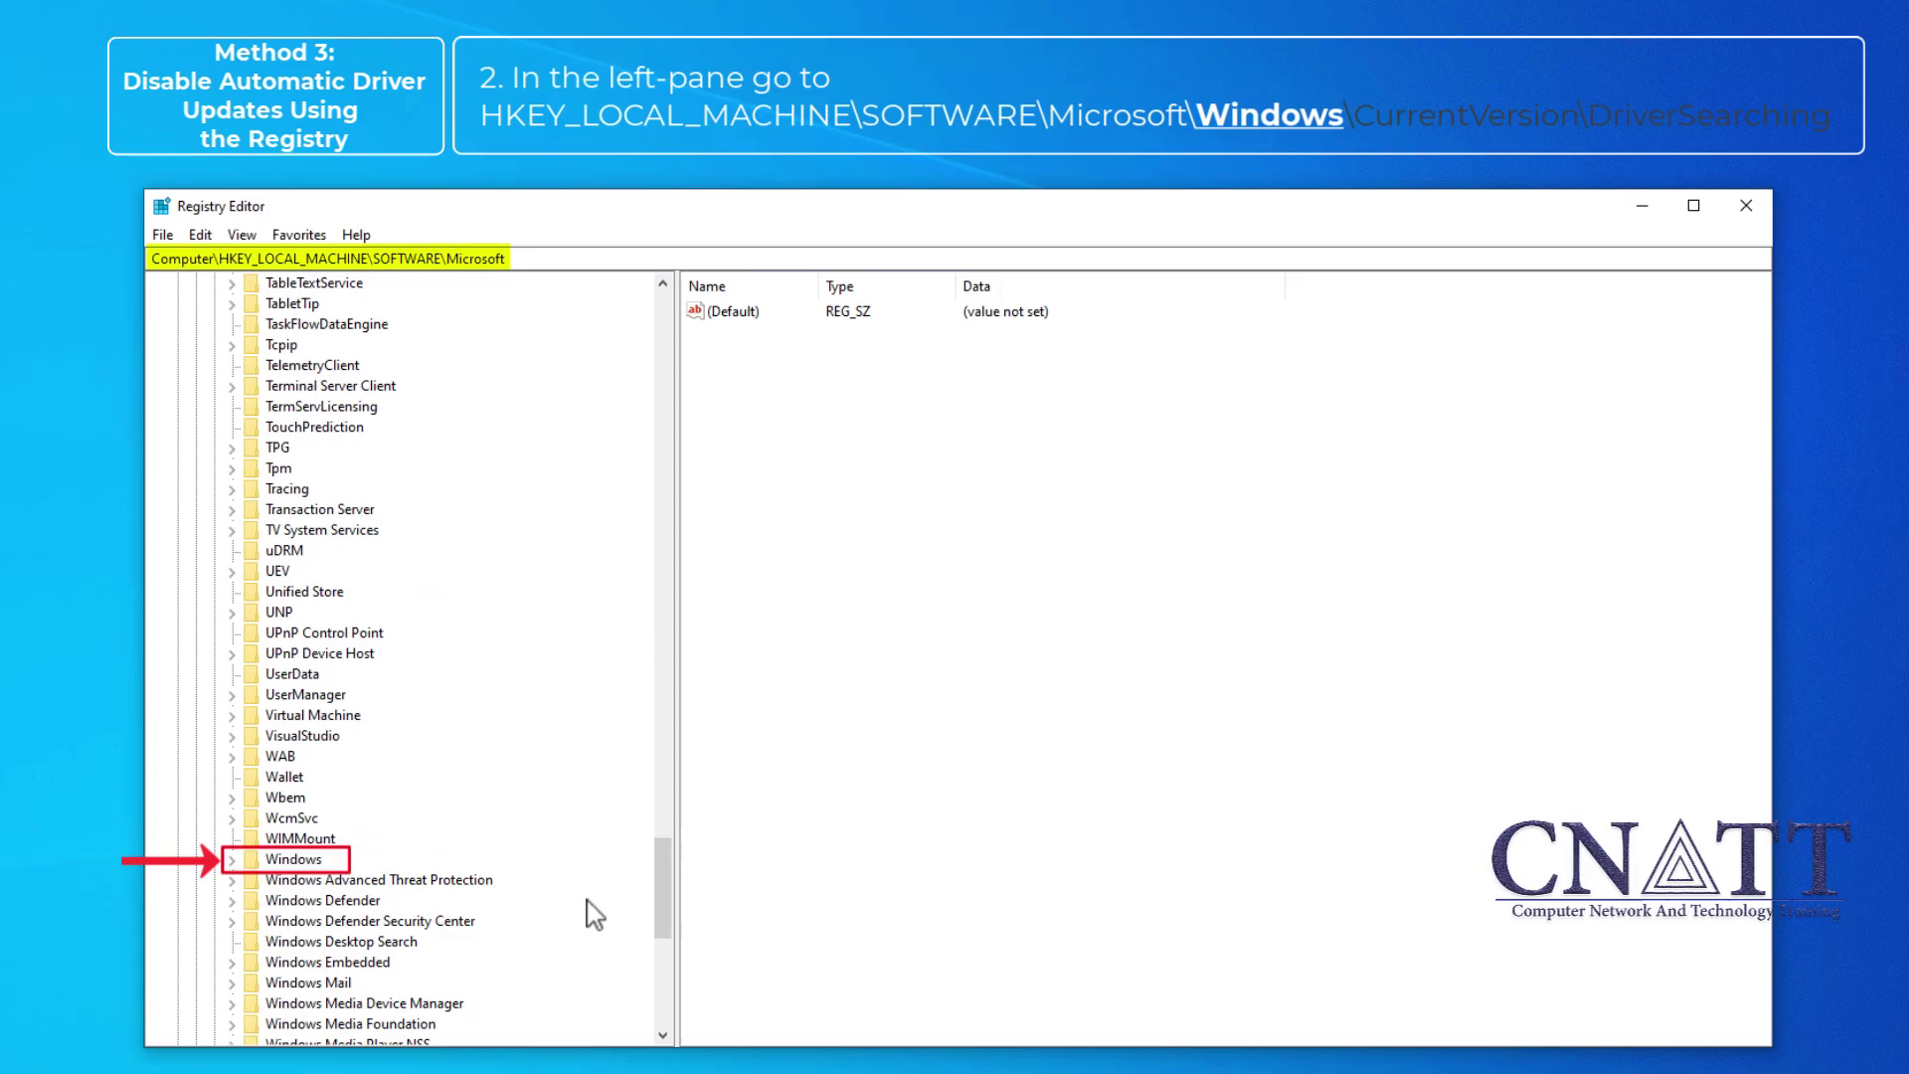
pyautogui.doubleClick(254, 861)
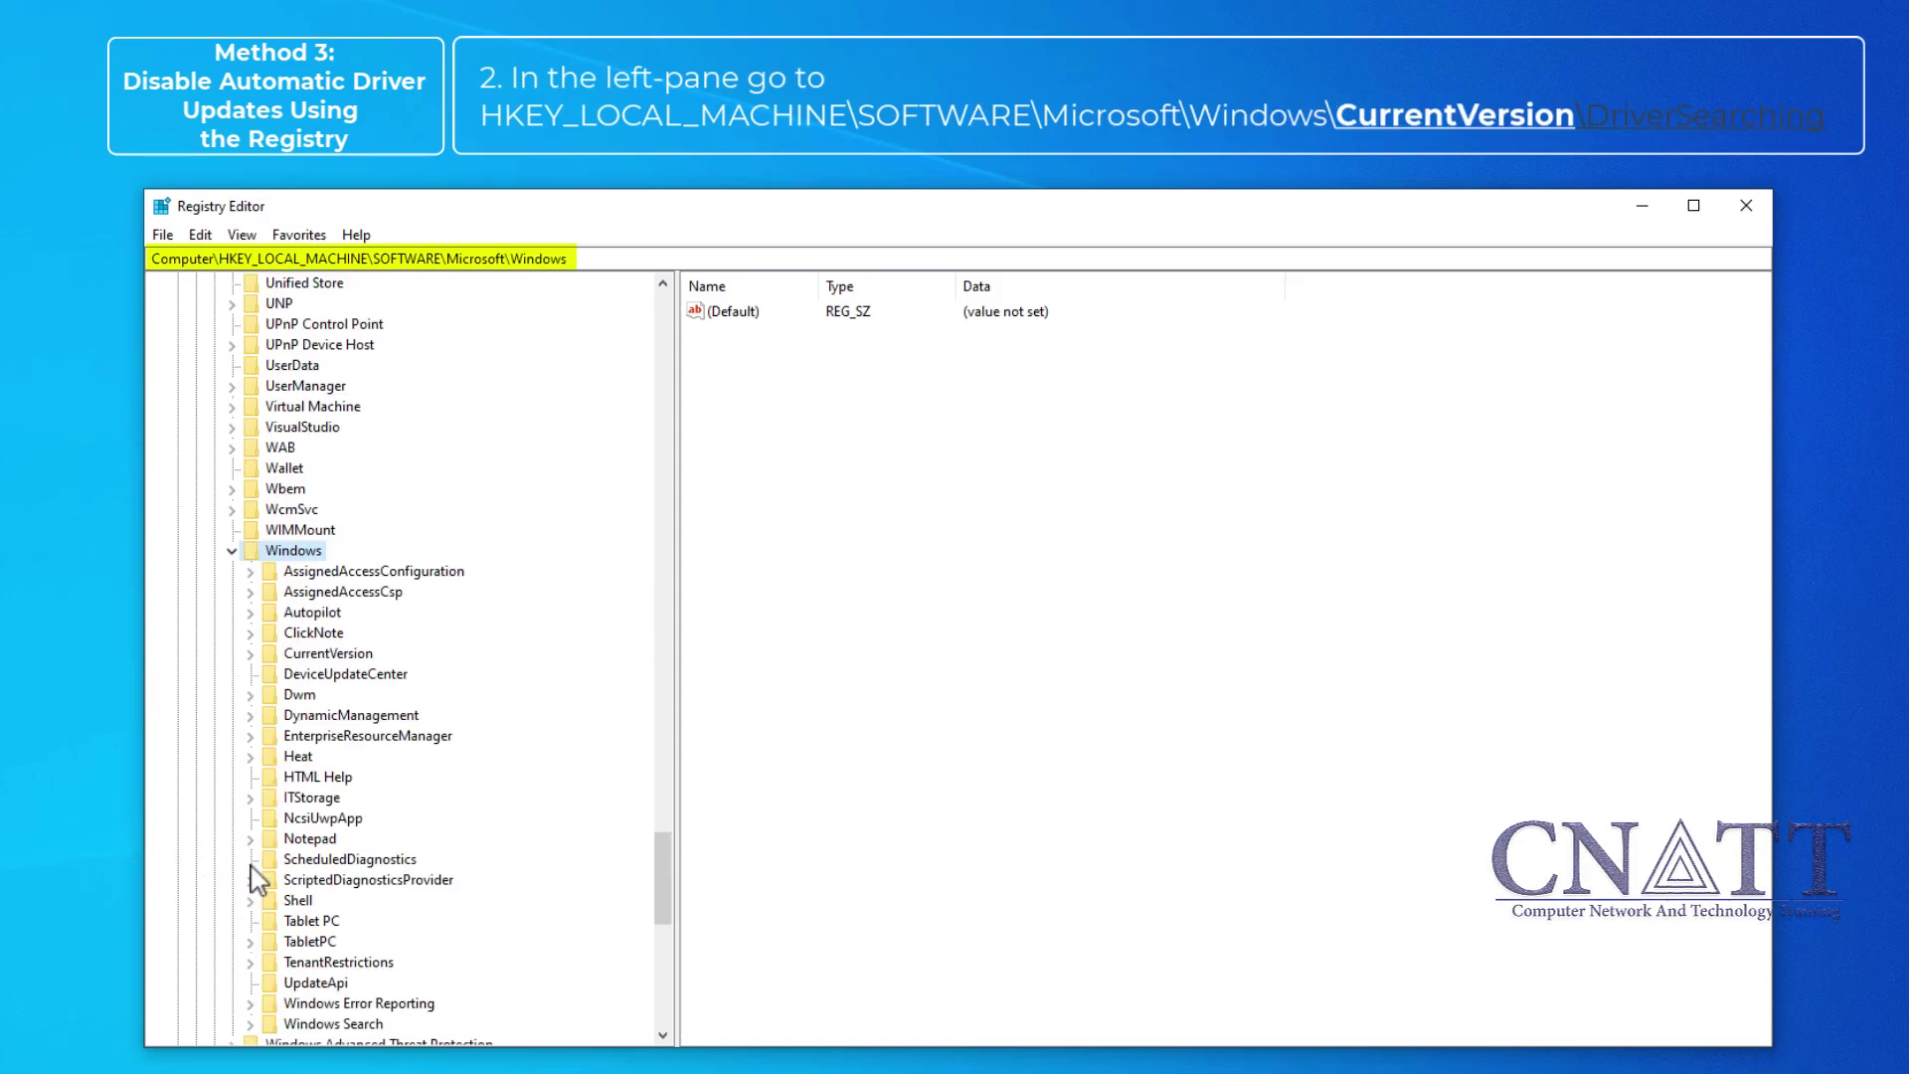
pyautogui.doubleClick(272, 656)
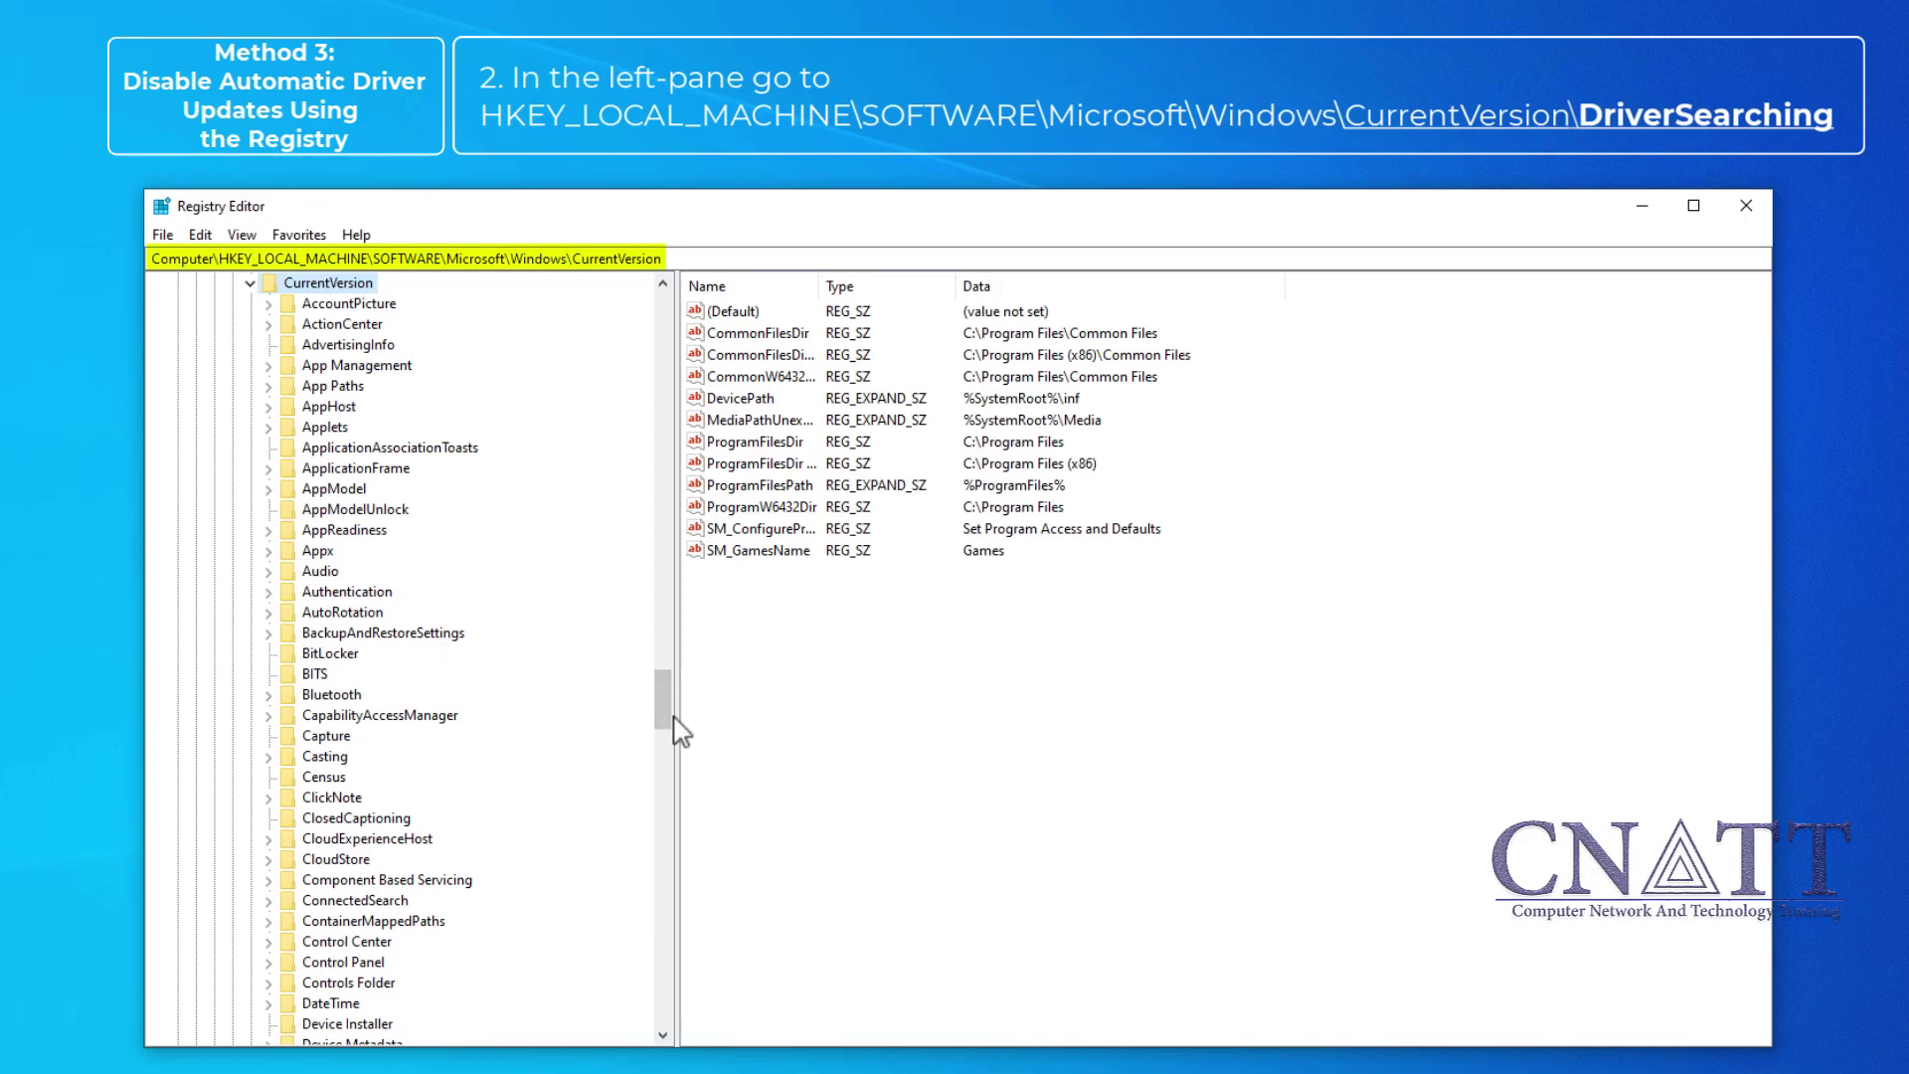
pyautogui.moveTo(666, 729); pyautogui.dragTo(662, 758)
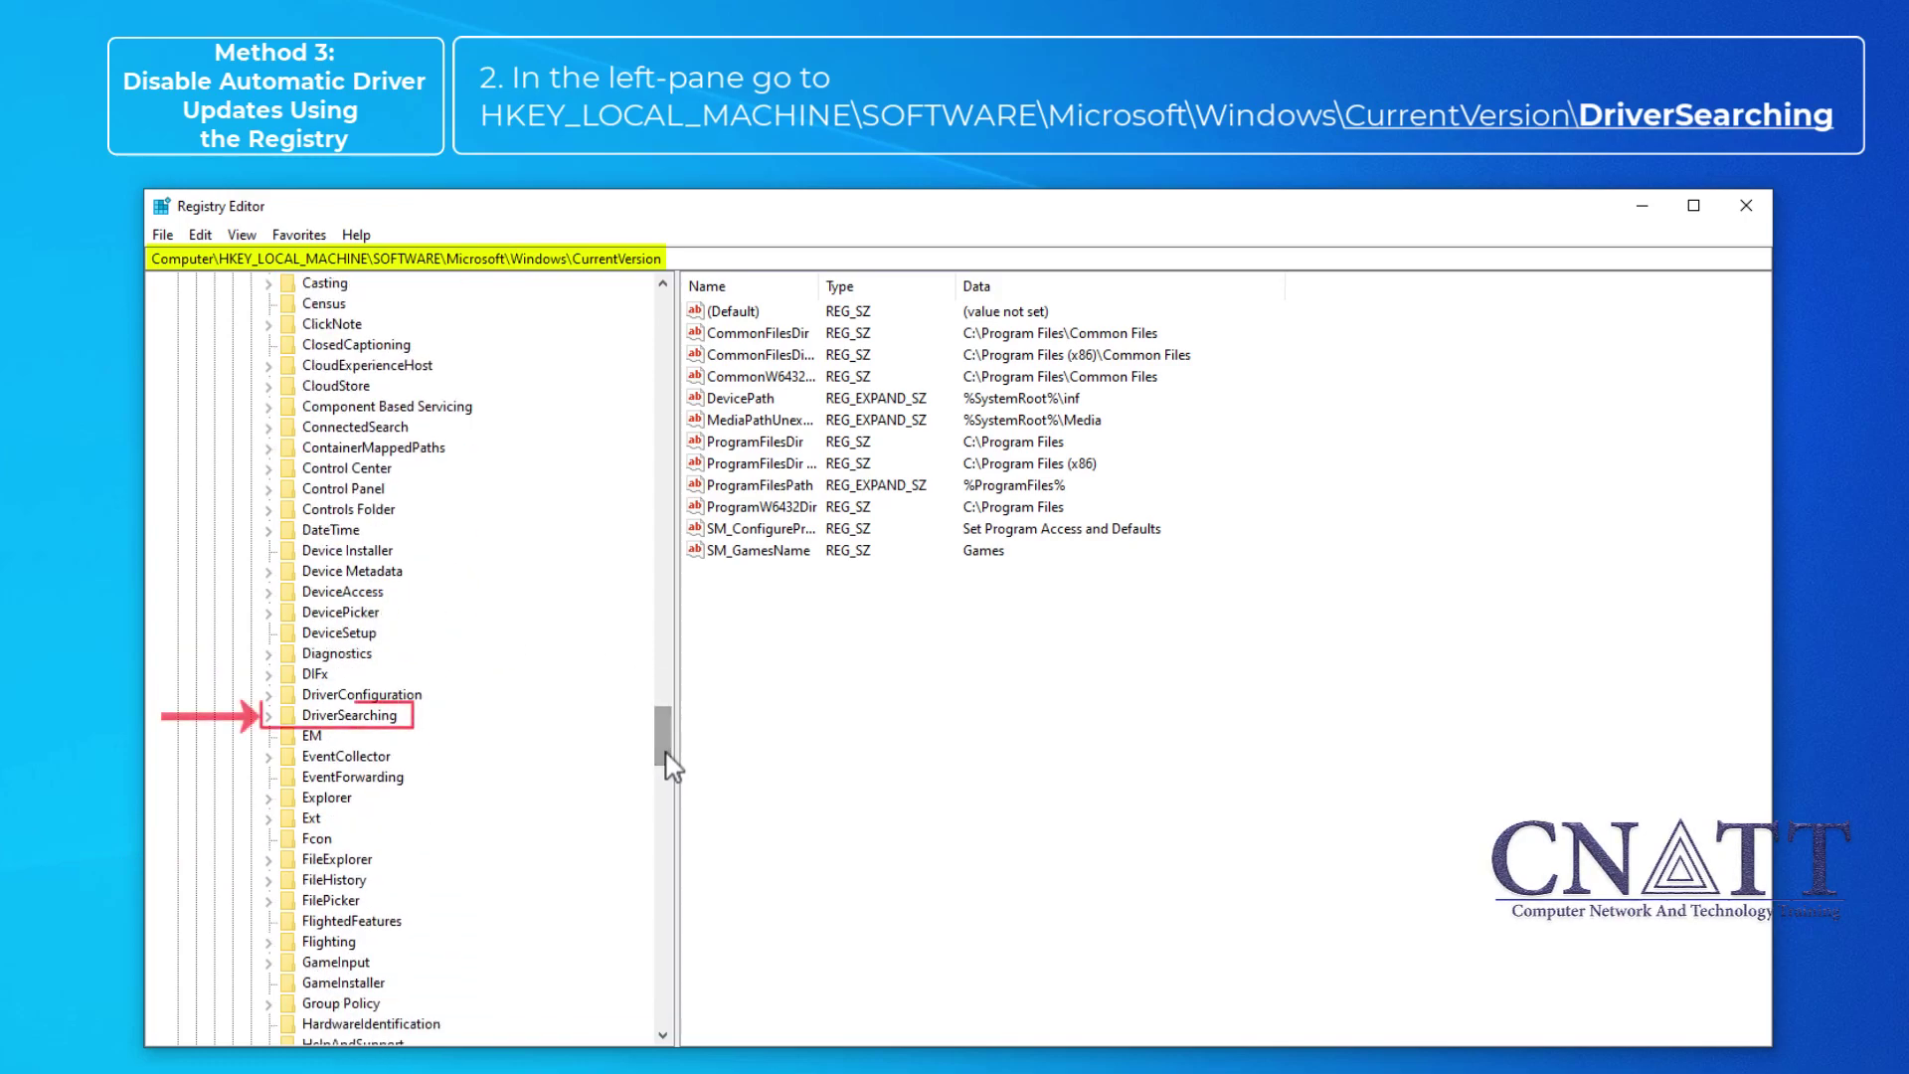
pyautogui.click(388, 723)
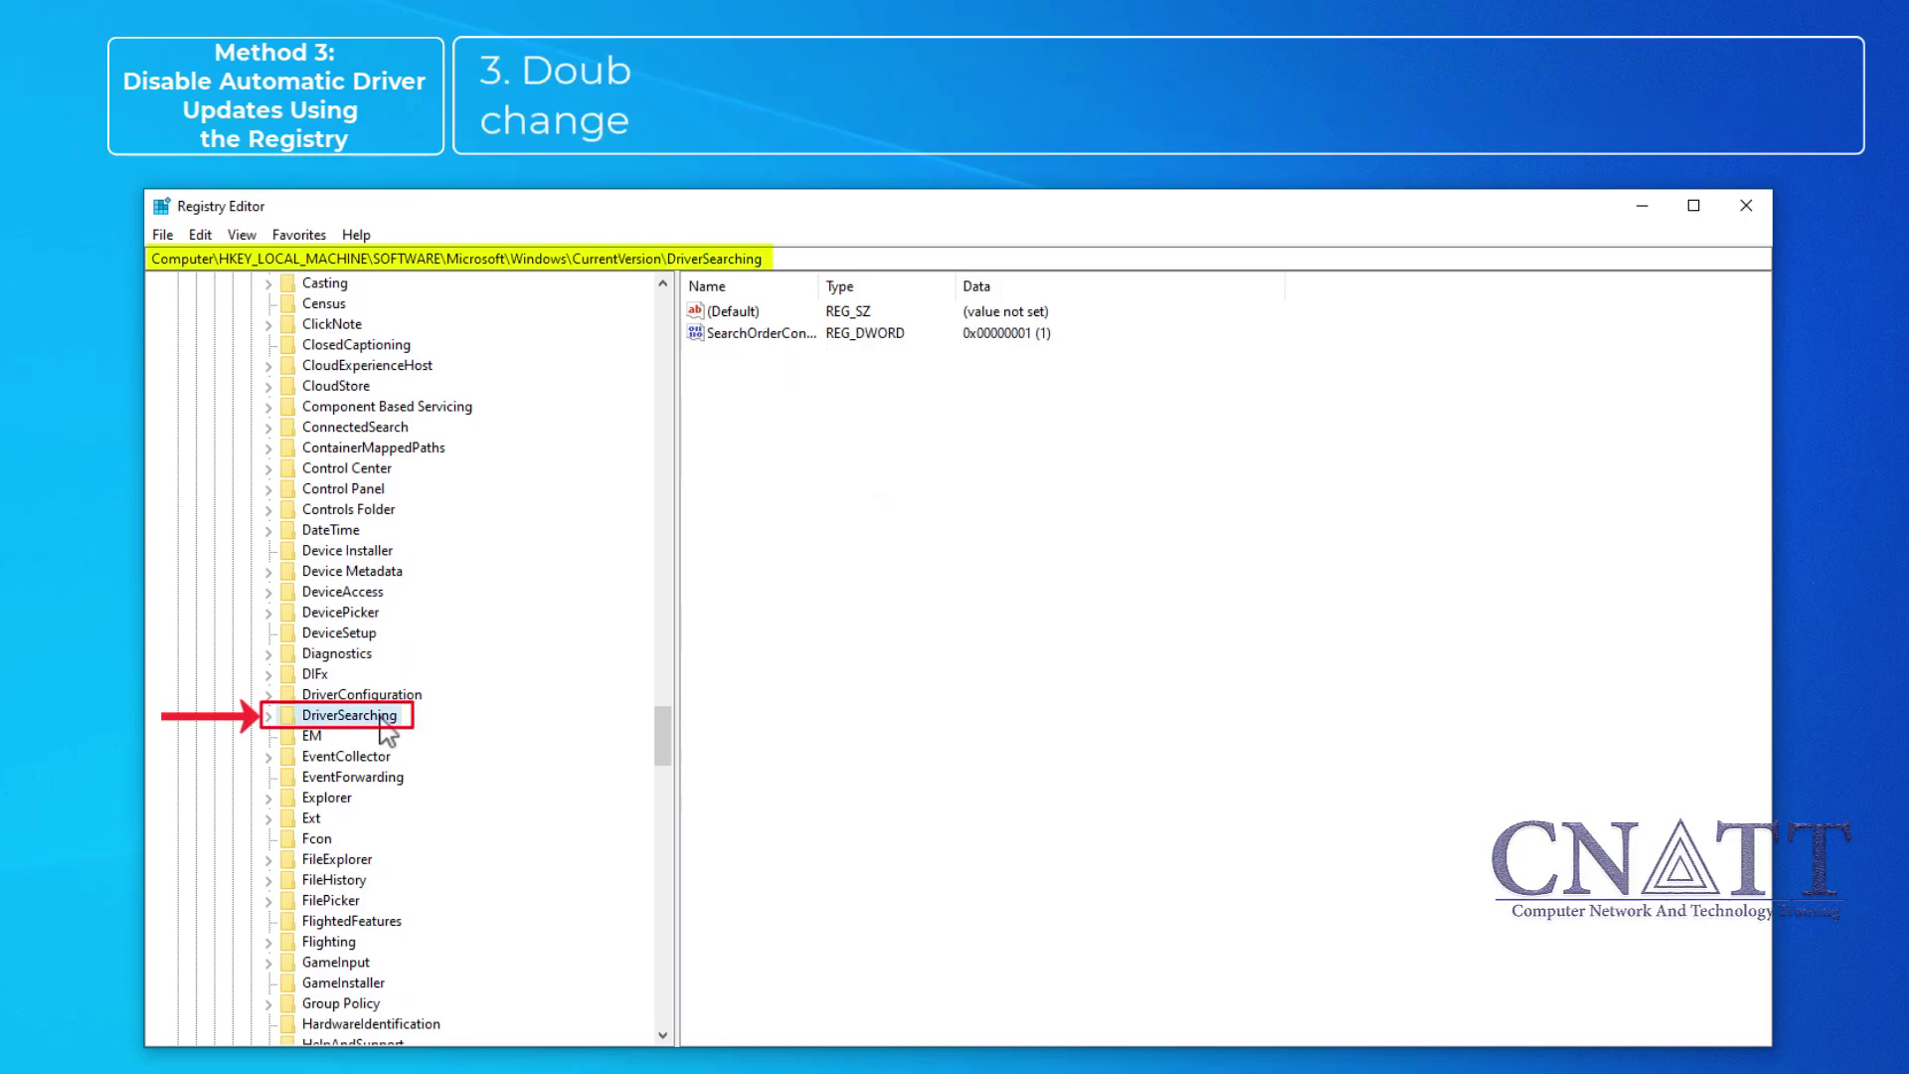
# Change the SearchOrderConfig DWORD data from 1 to 0, then close Registry Editor.
pyautogui.doubleClick(801, 338)
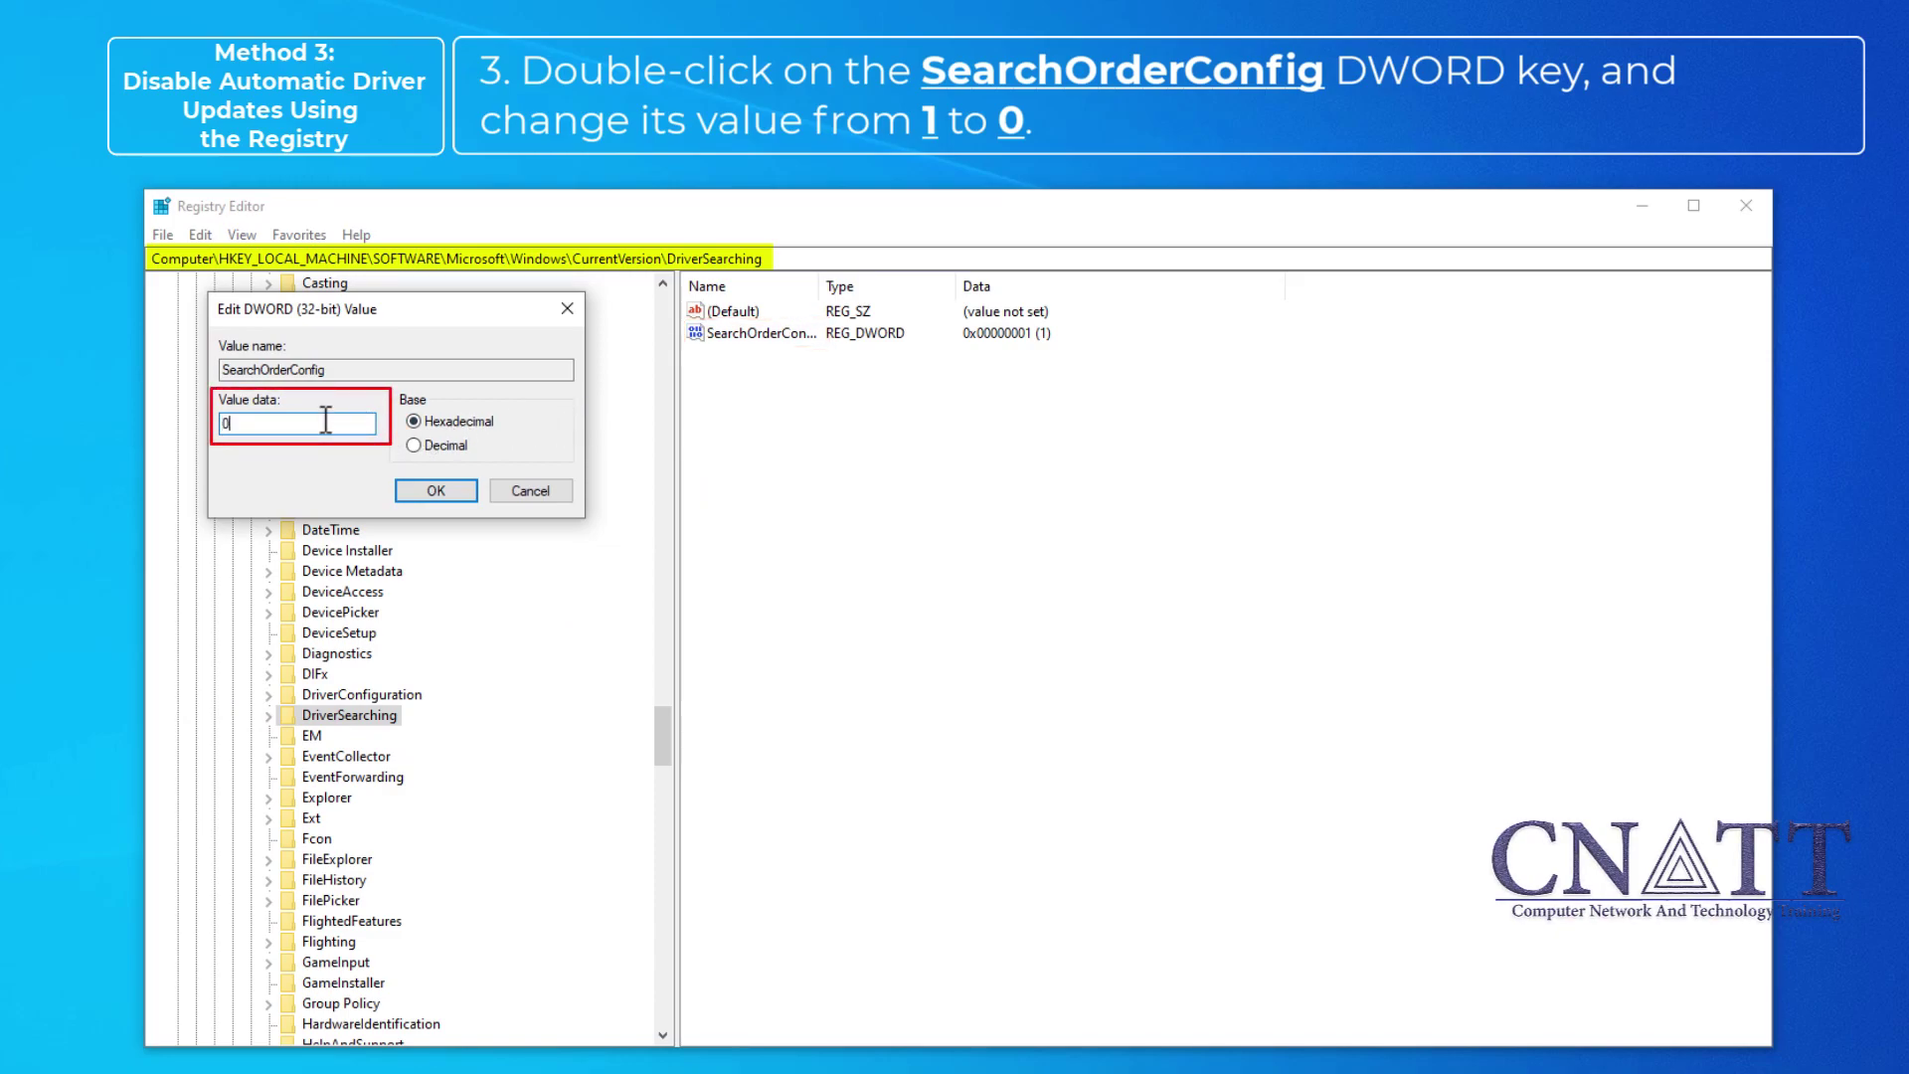
pyautogui.click(463, 497)
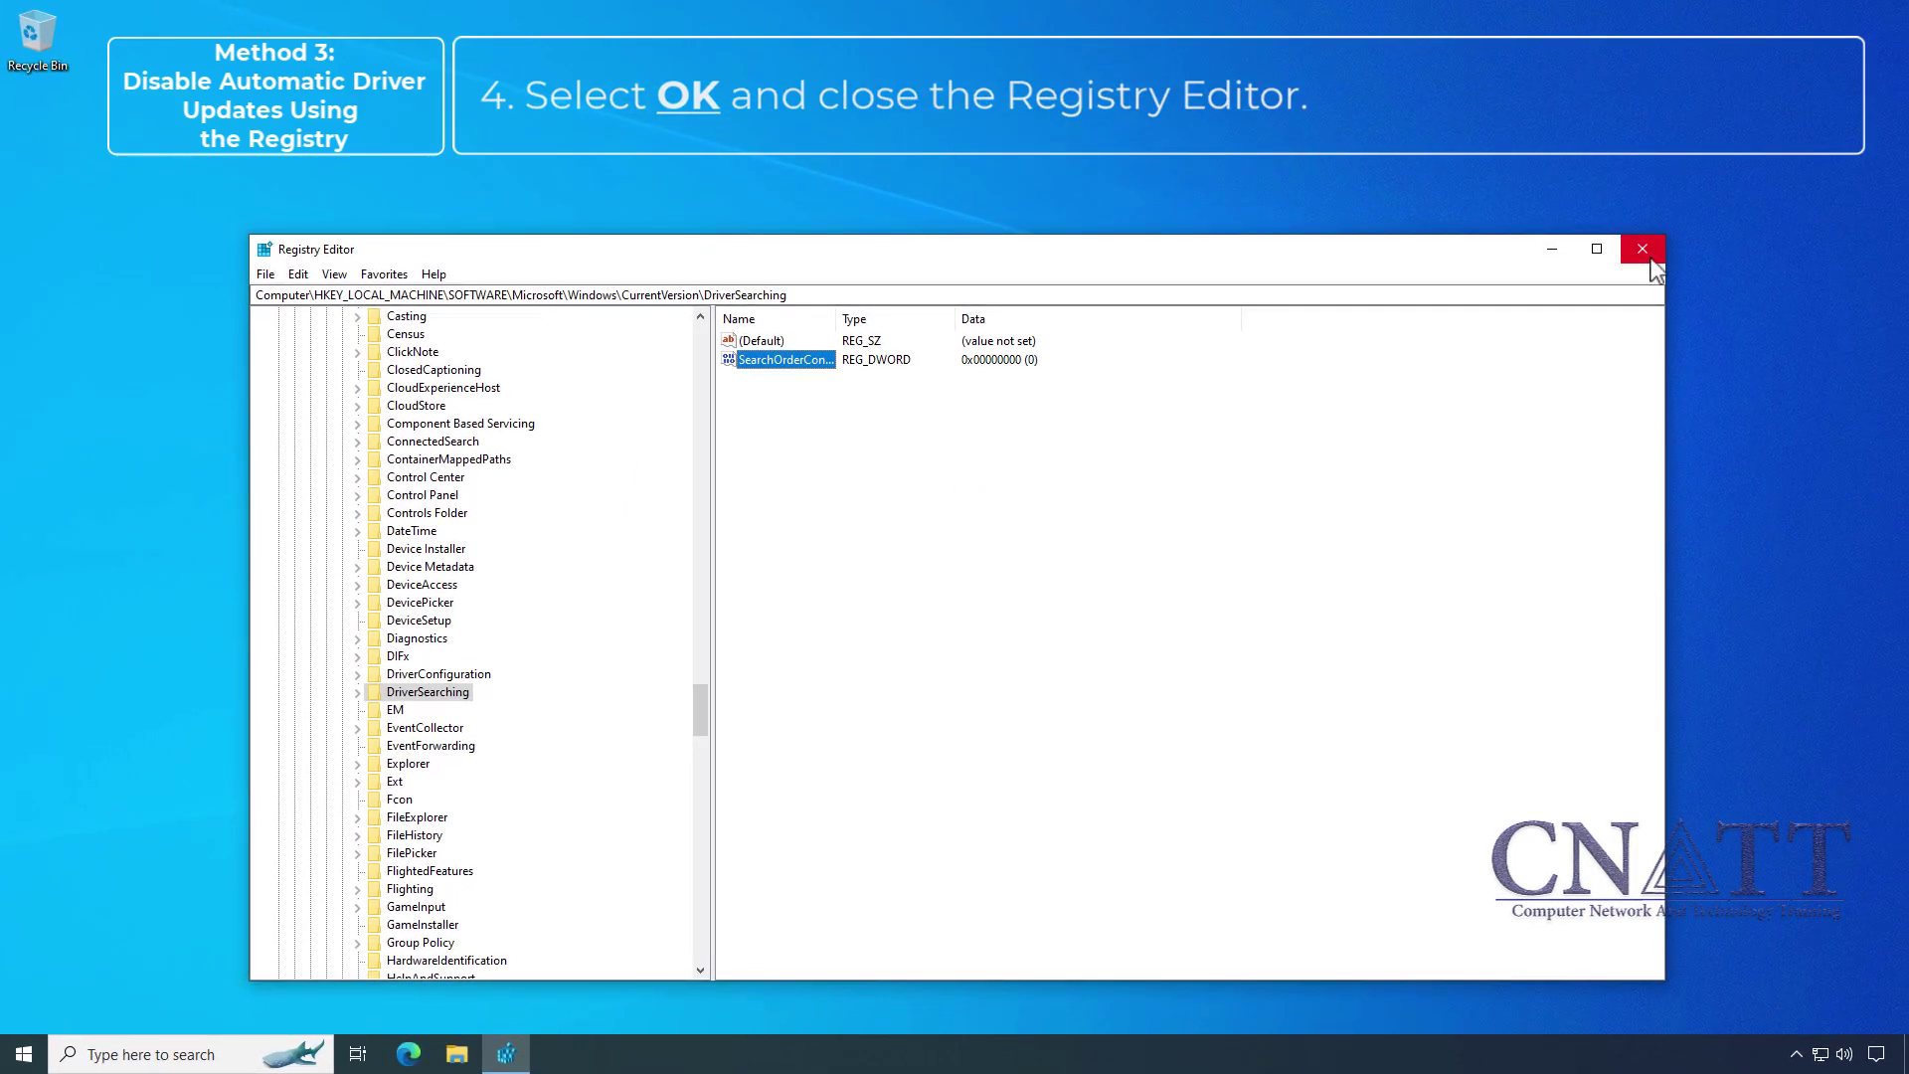
pyautogui.click(1643, 249)
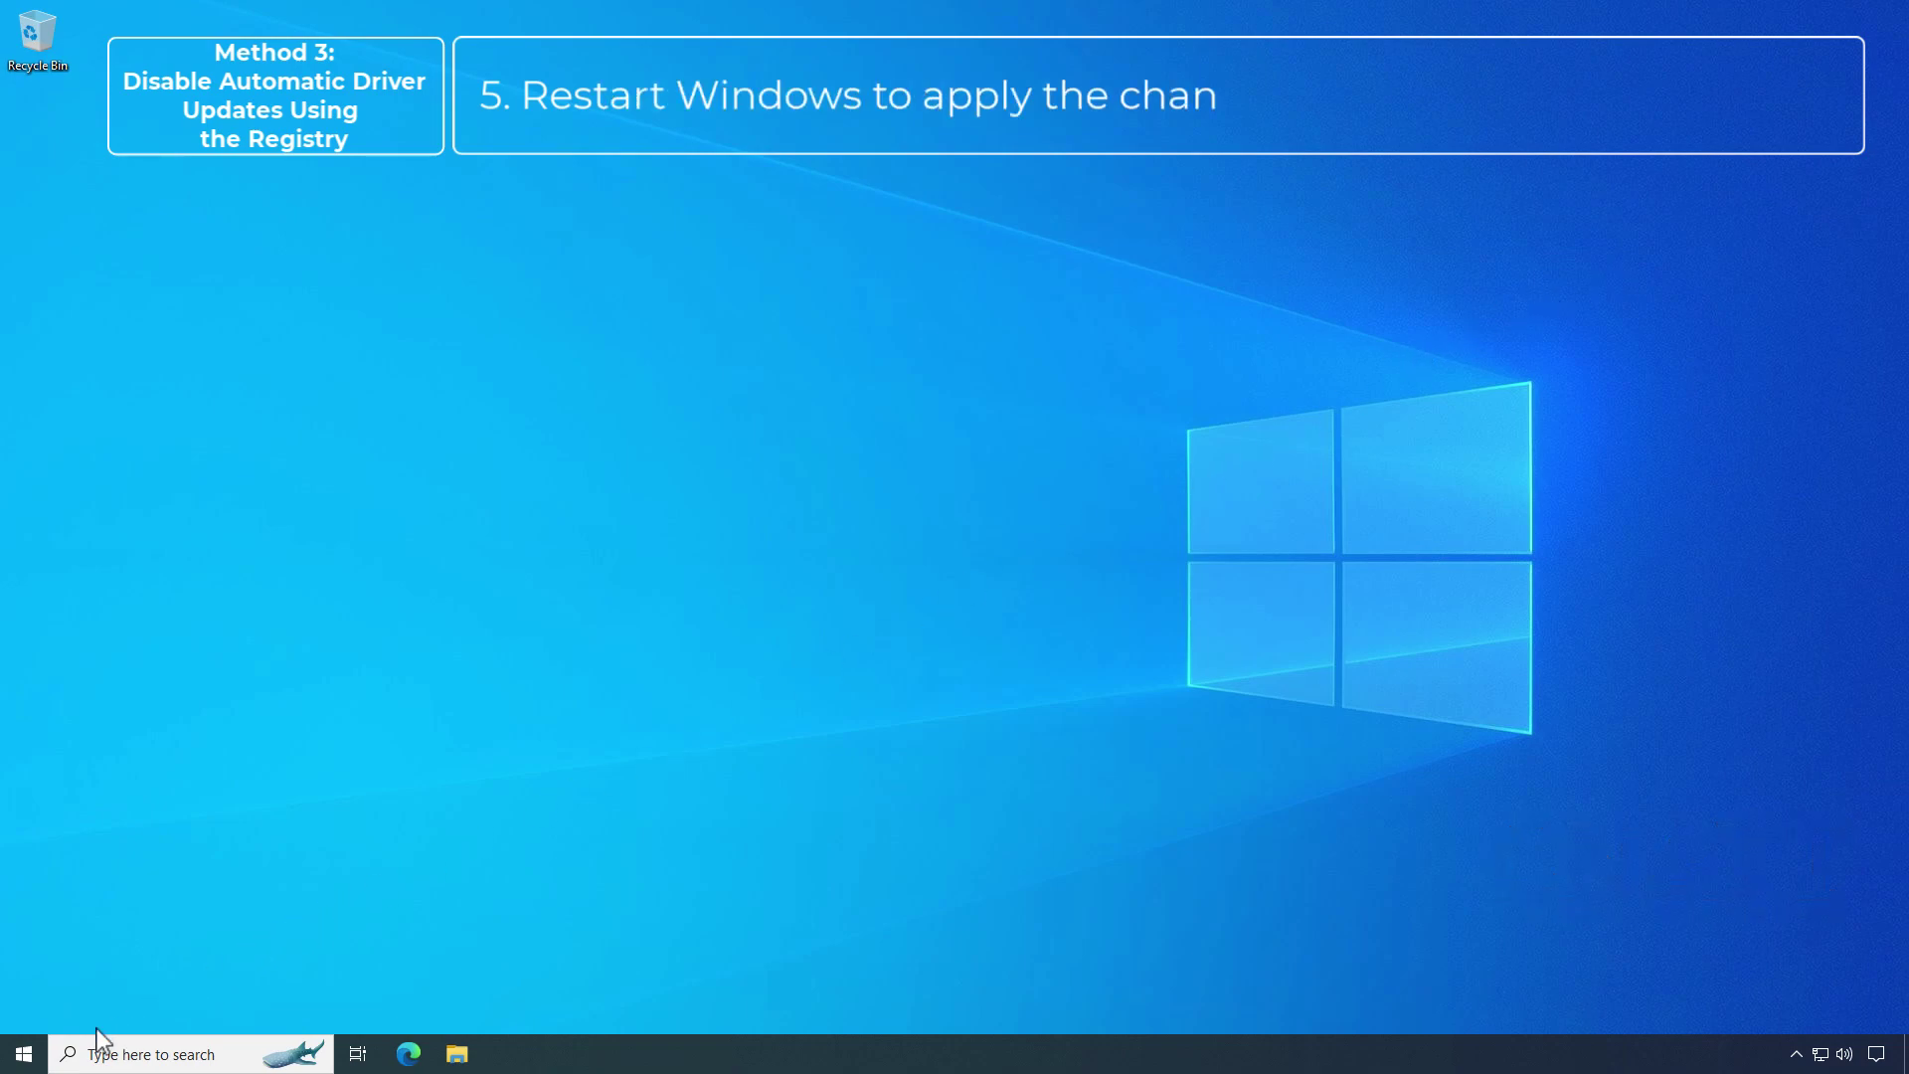
# Restart Windows from the Start menu's Power options.
pyautogui.click(28, 1051)
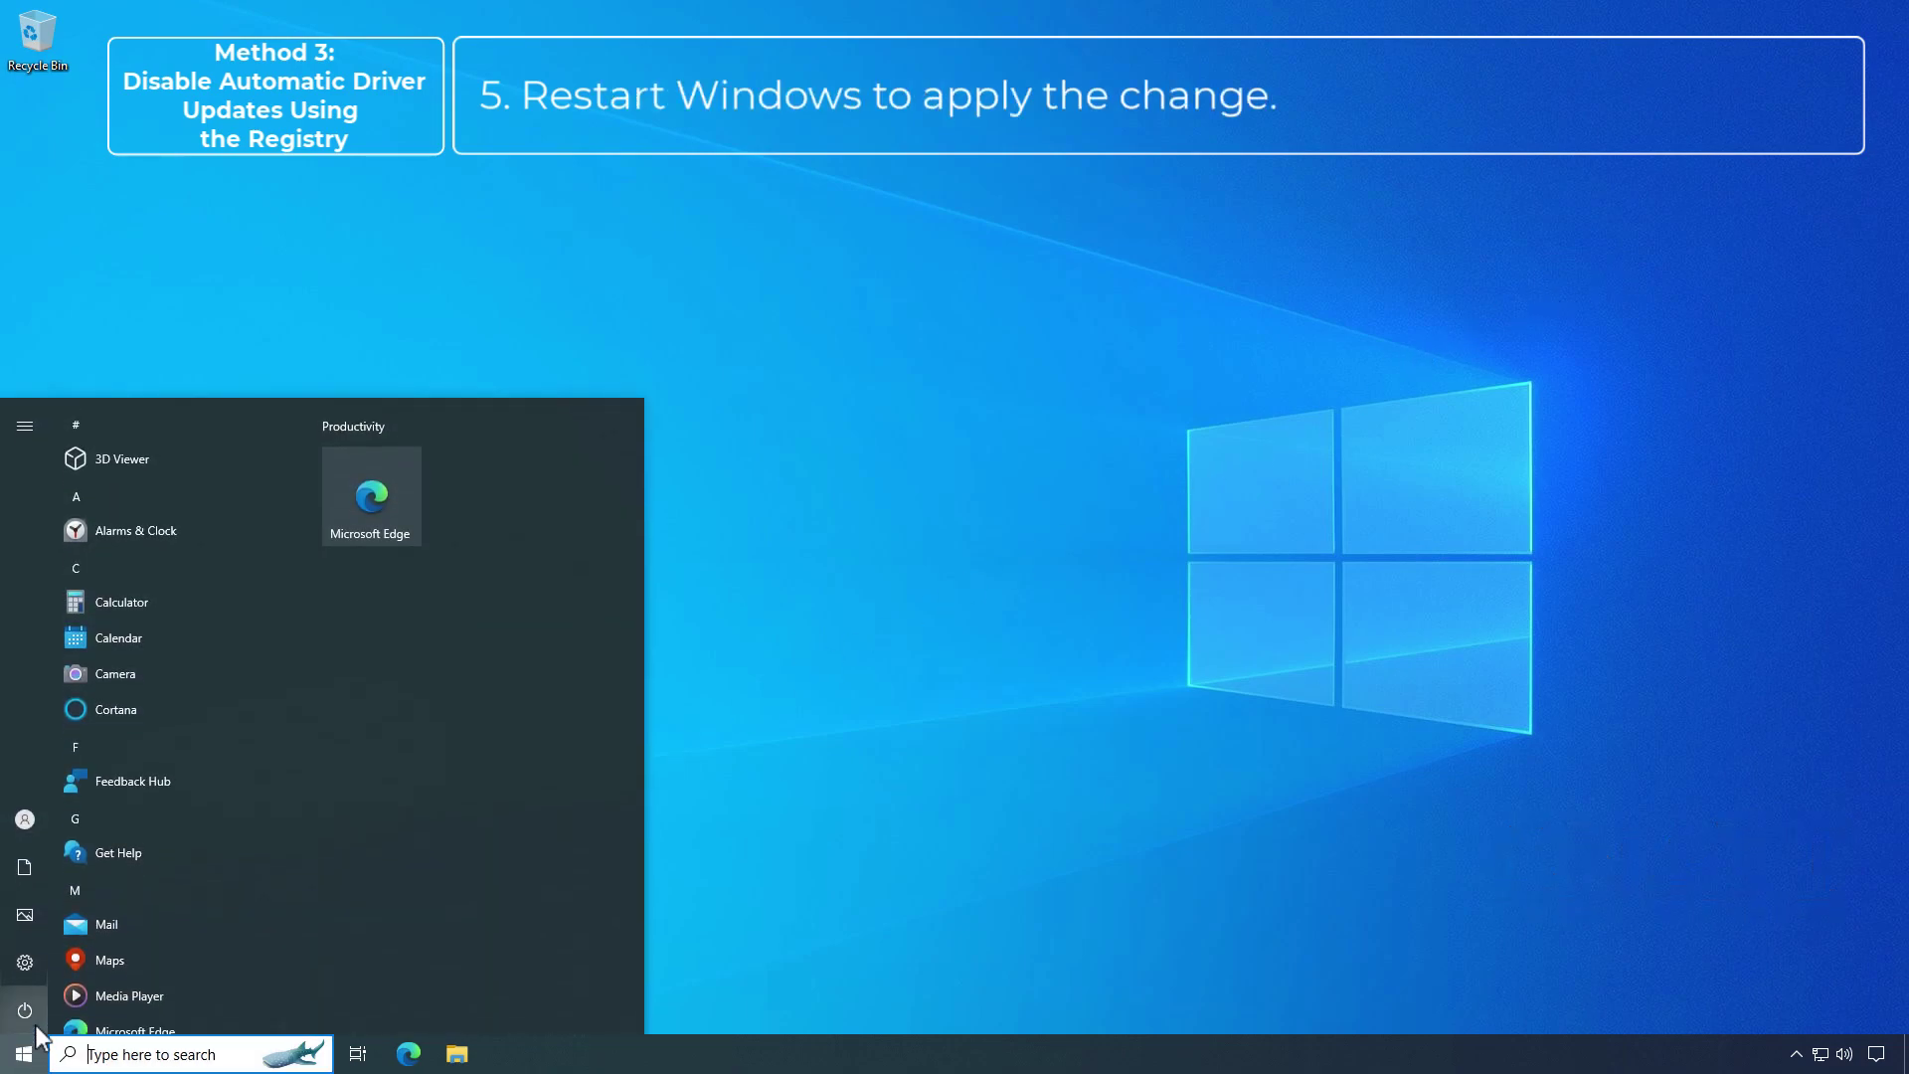
pyautogui.click(36, 1014)
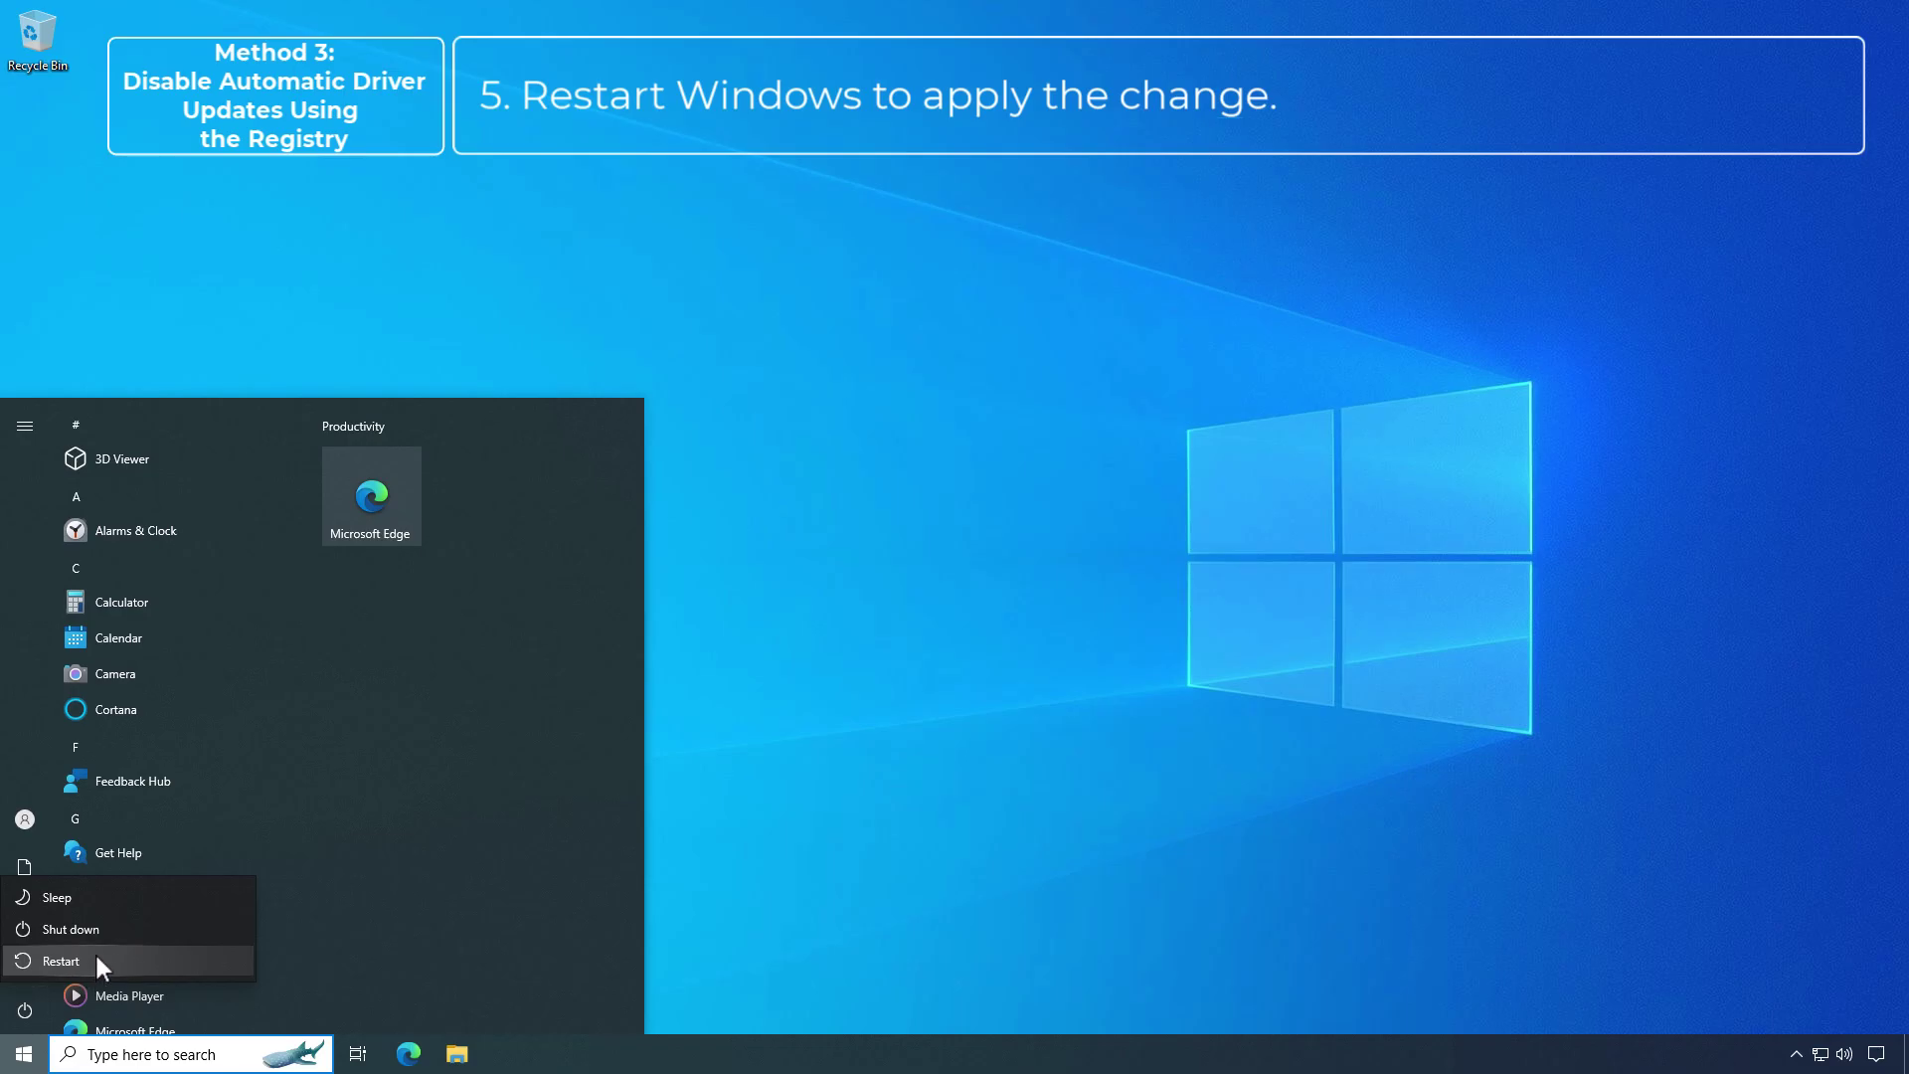
pyautogui.click(97, 959)
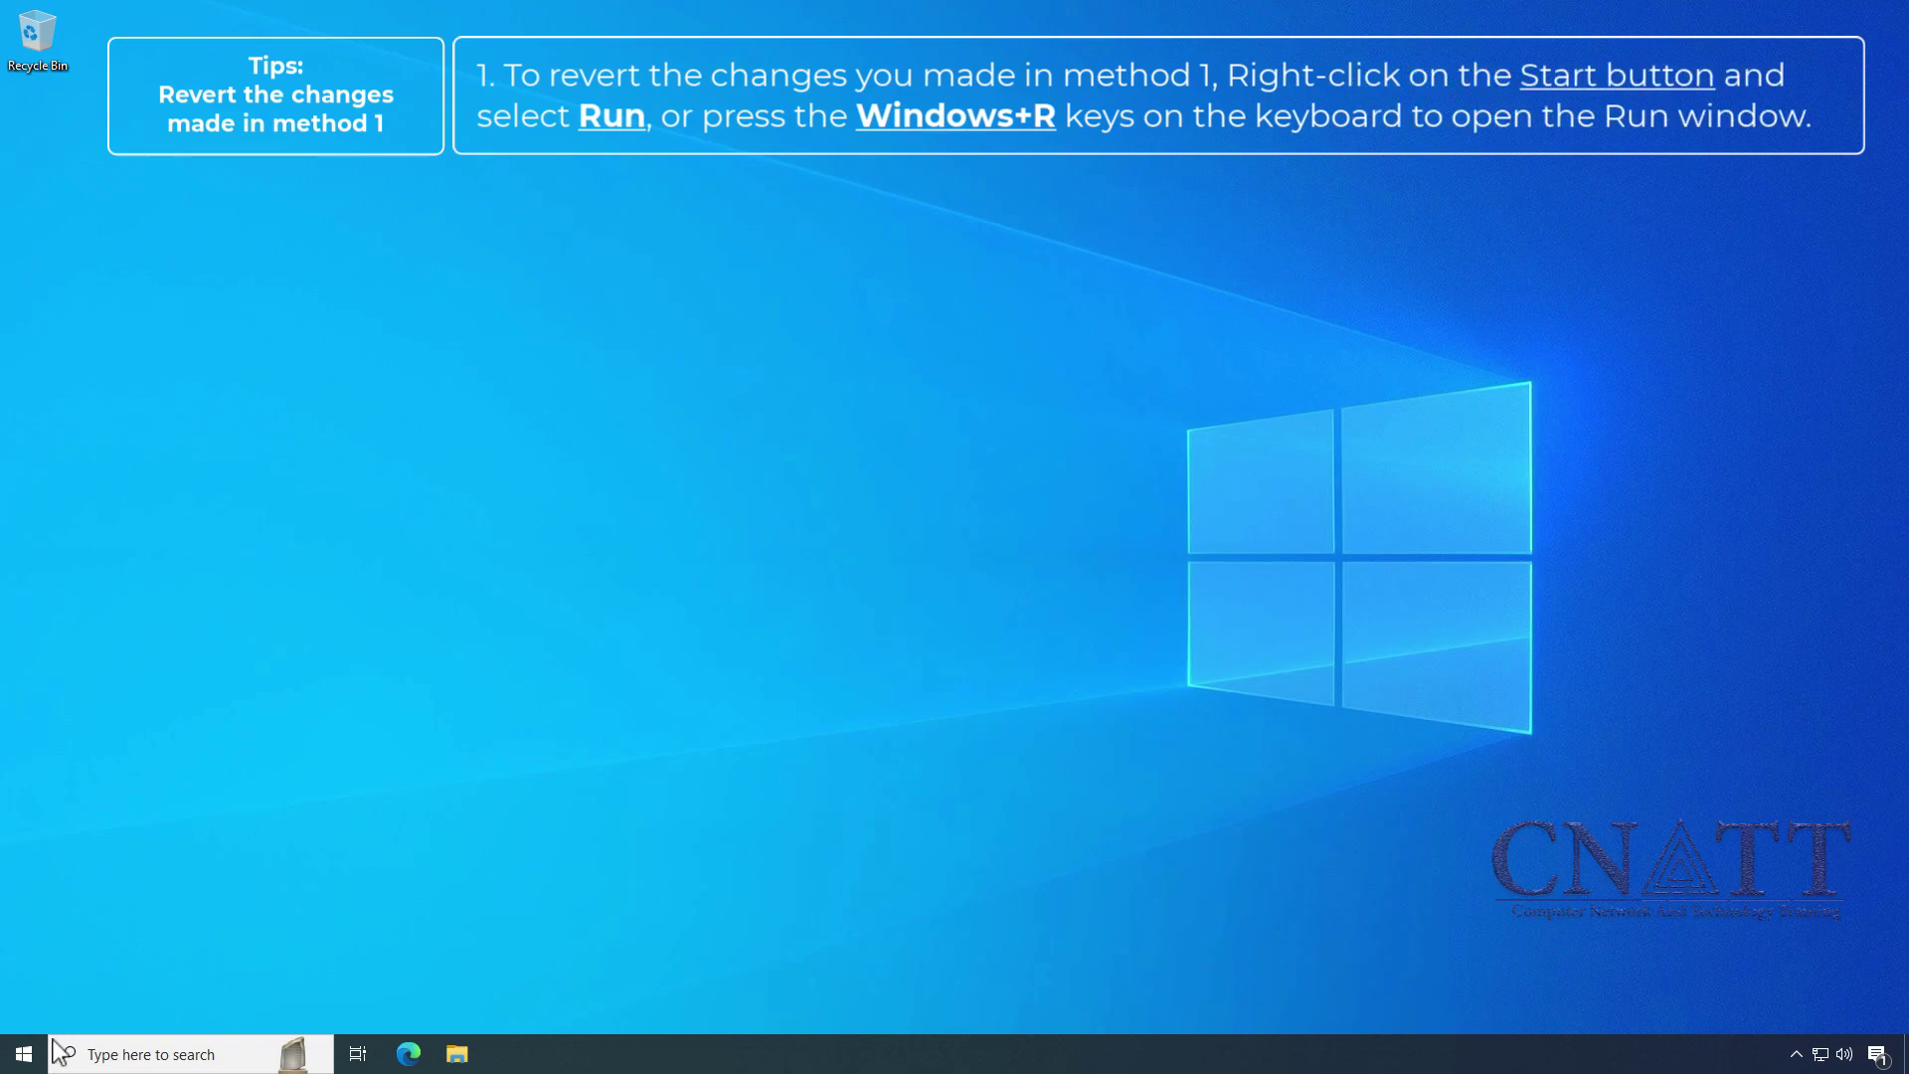
# Open System Properties by running sysdm.cpl from the Run dialog.
pyautogui.rightClick(23, 1054)
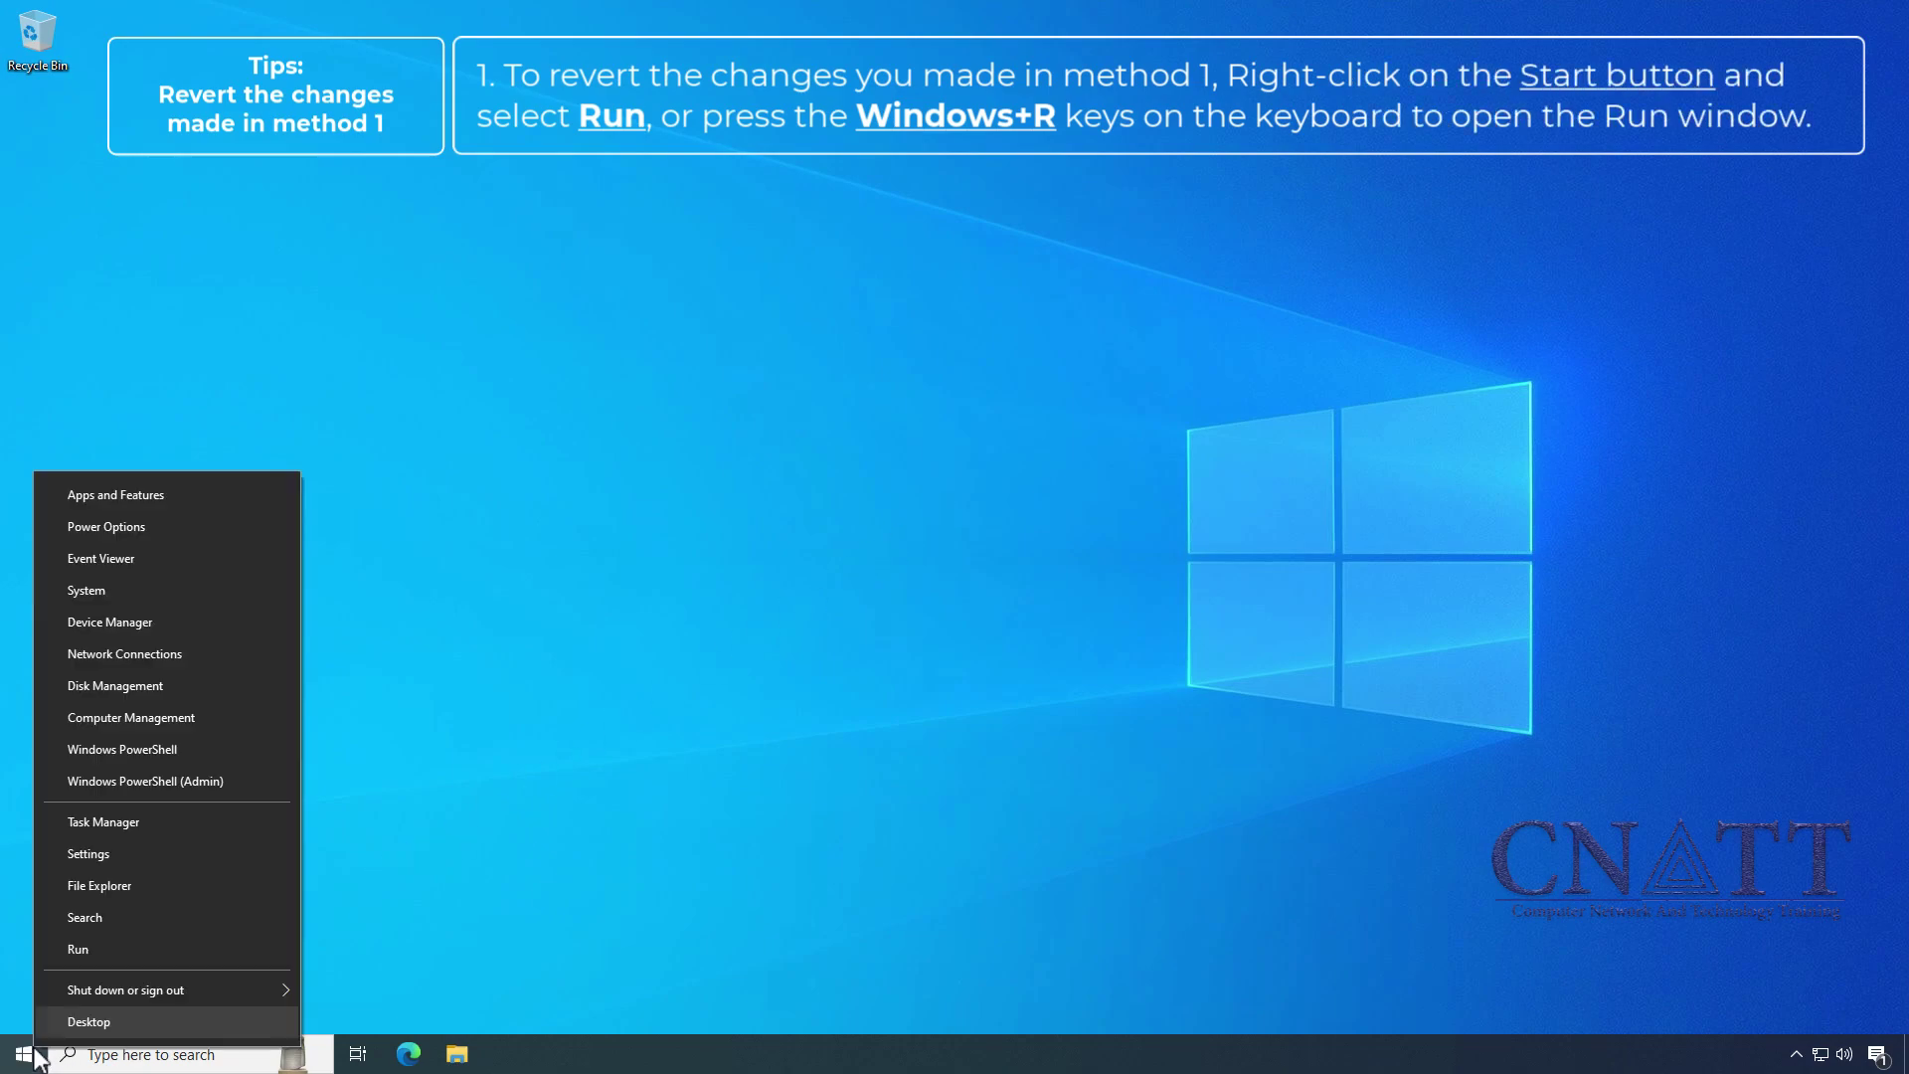
pyautogui.click(189, 948)
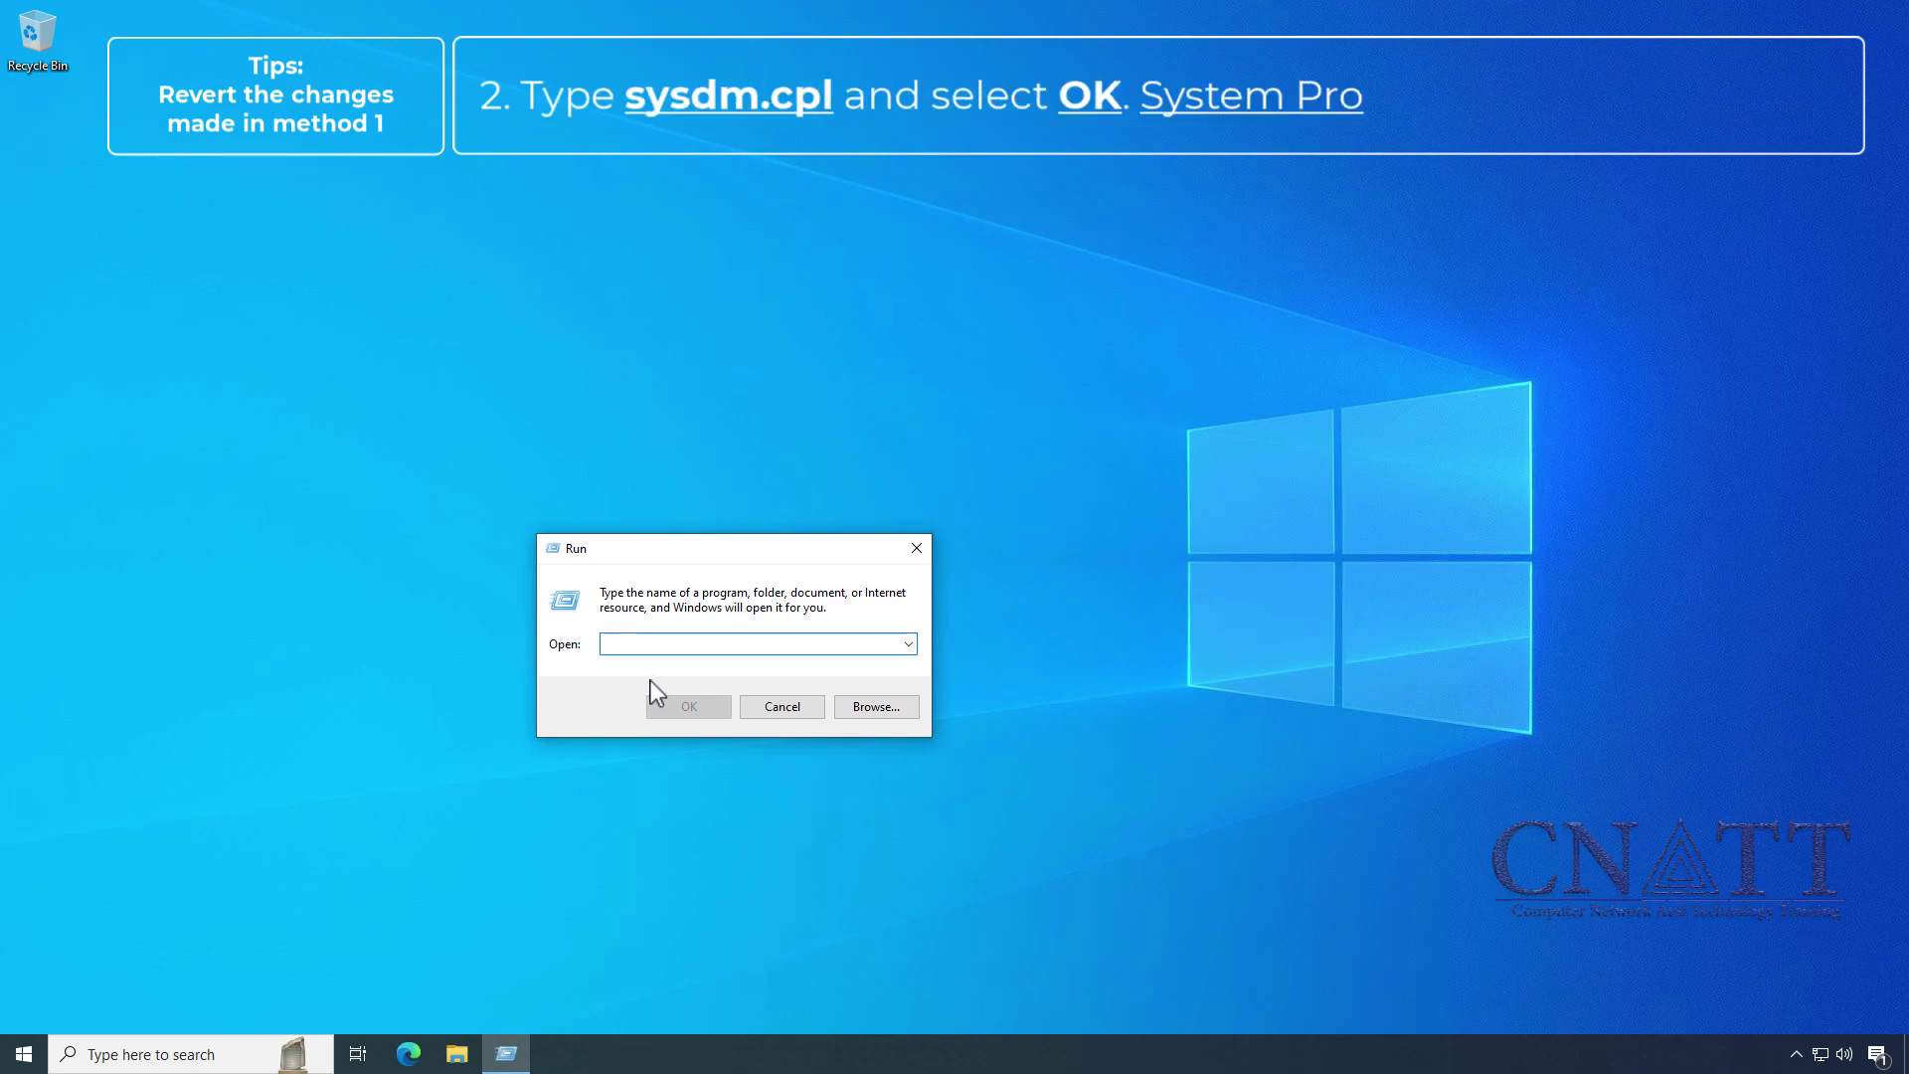
pyautogui.write('sysdm.cpl')
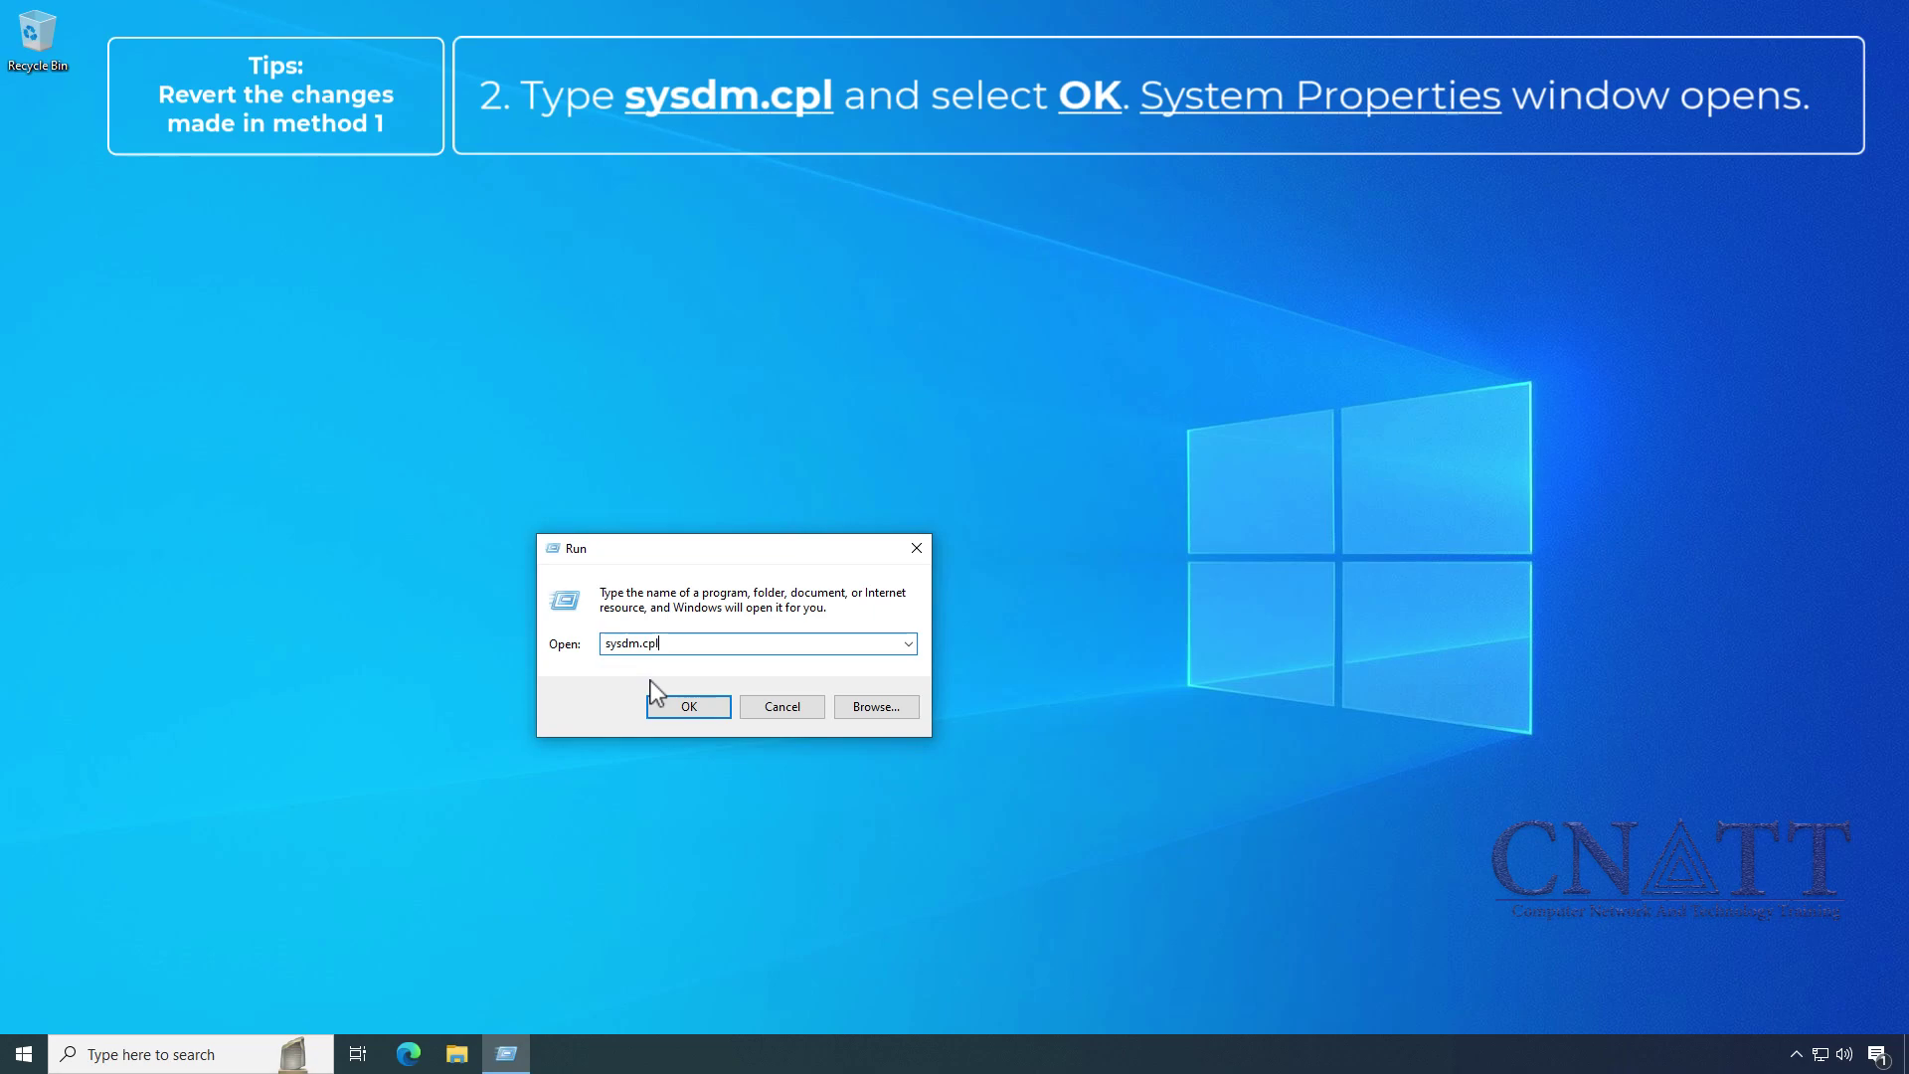
pyautogui.click(727, 708)
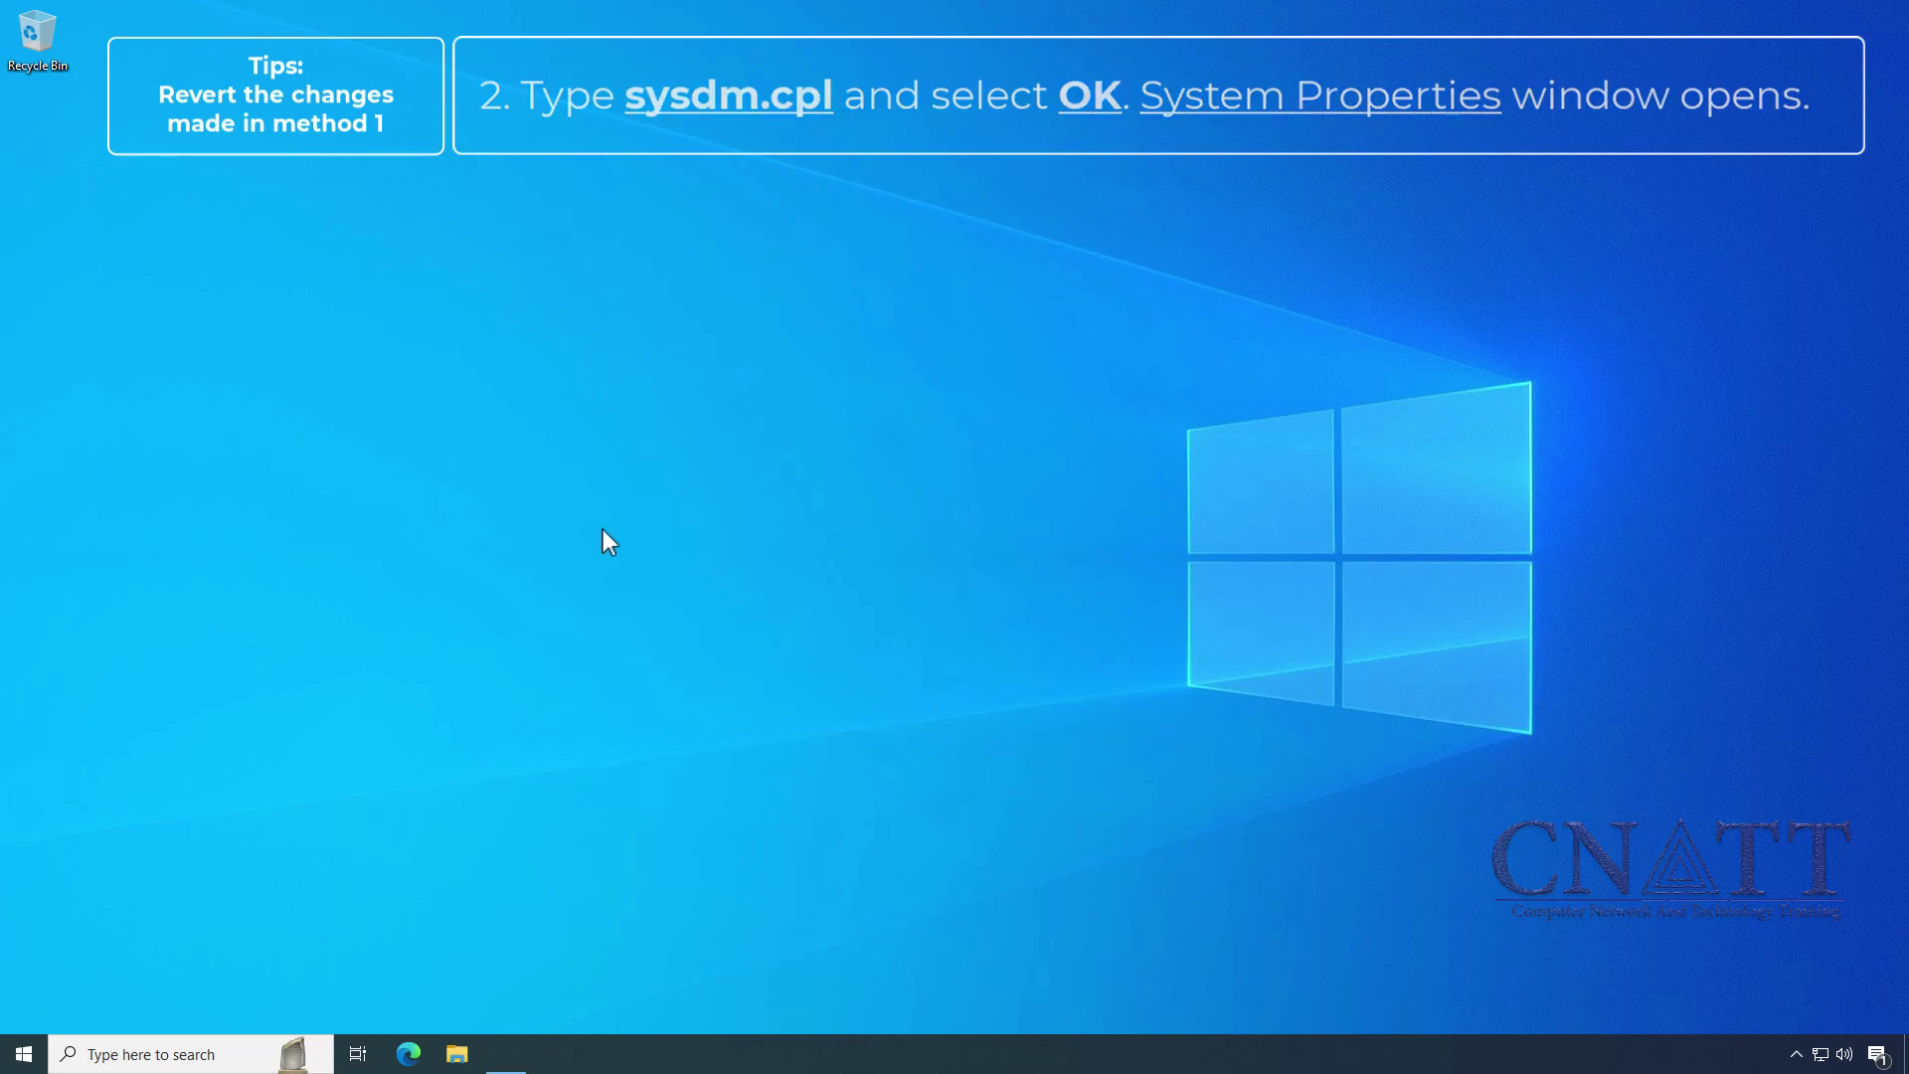
pyautogui.moveTo(375, 196); pyautogui.dragTo(497, 271)
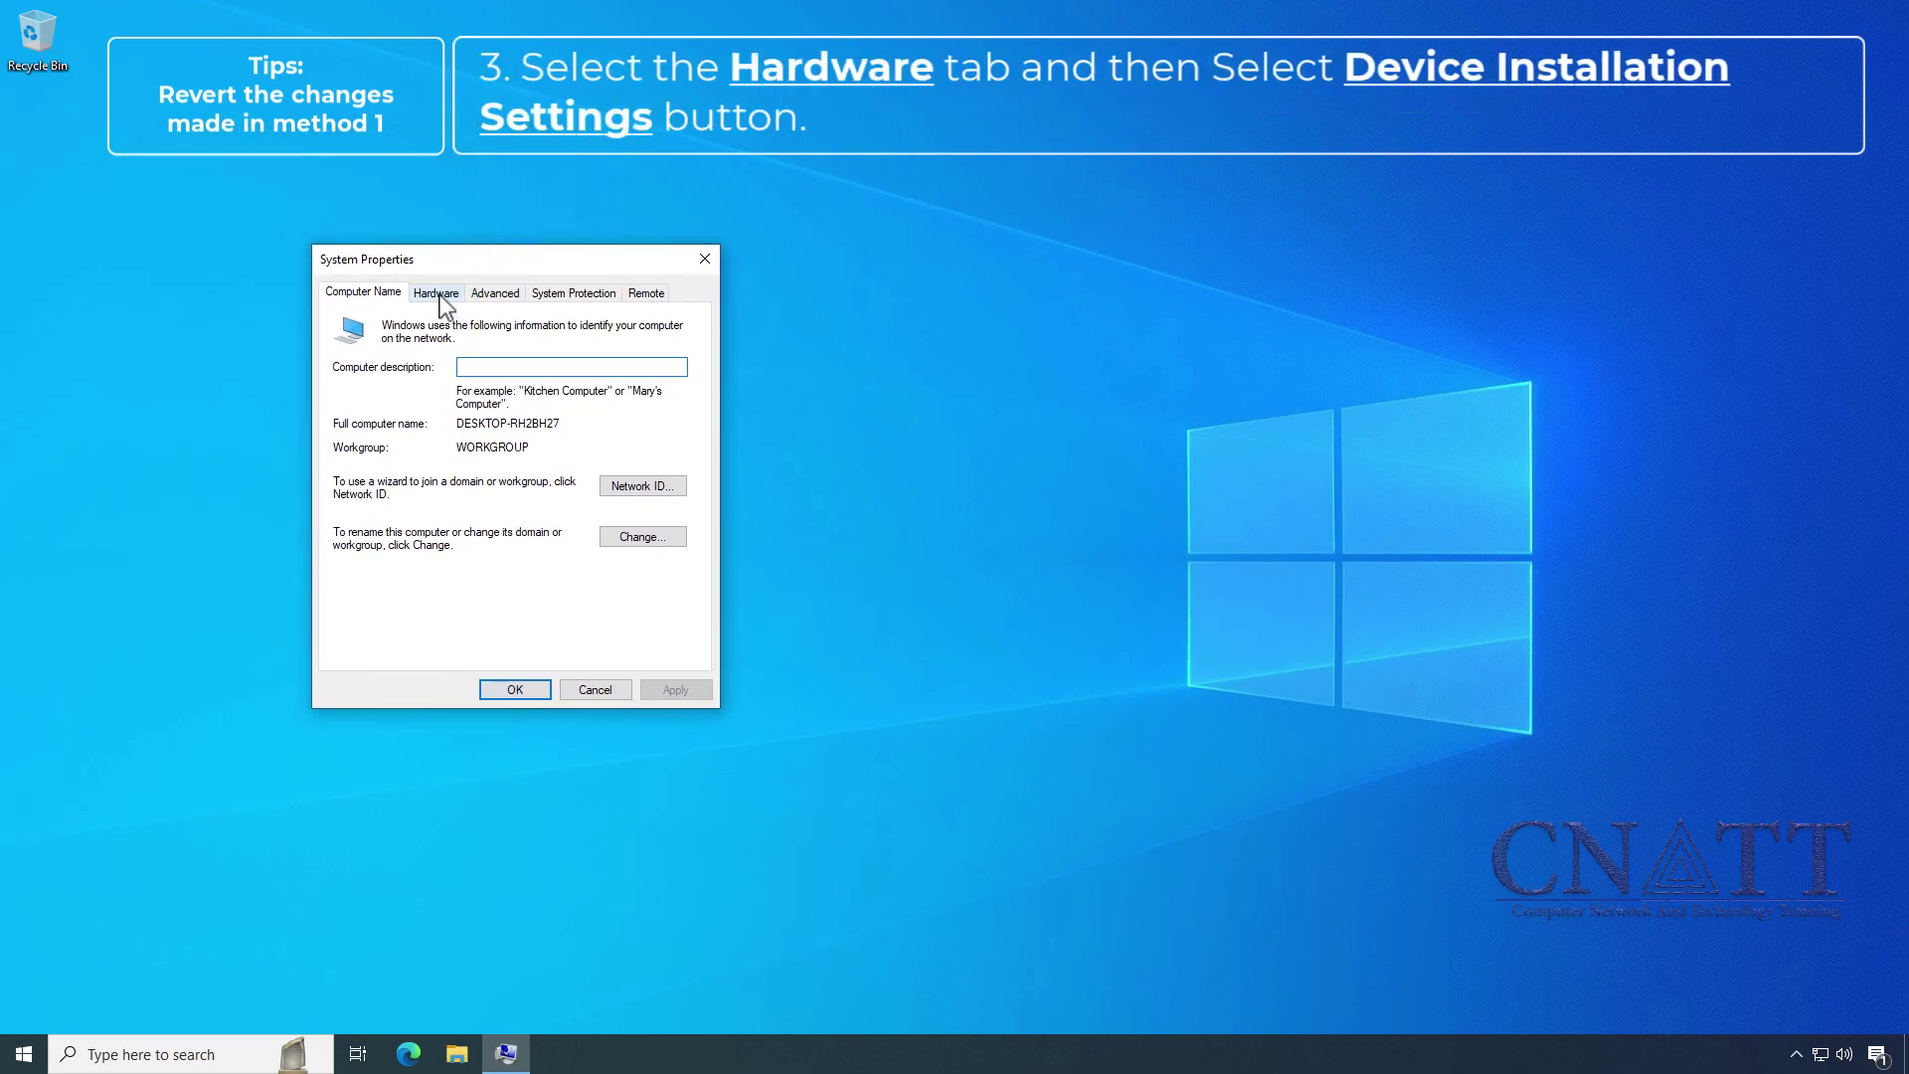
# Set Device Installation Settings to Yes (automatic download), save, and close System Properties.
pyautogui.click(443, 300)
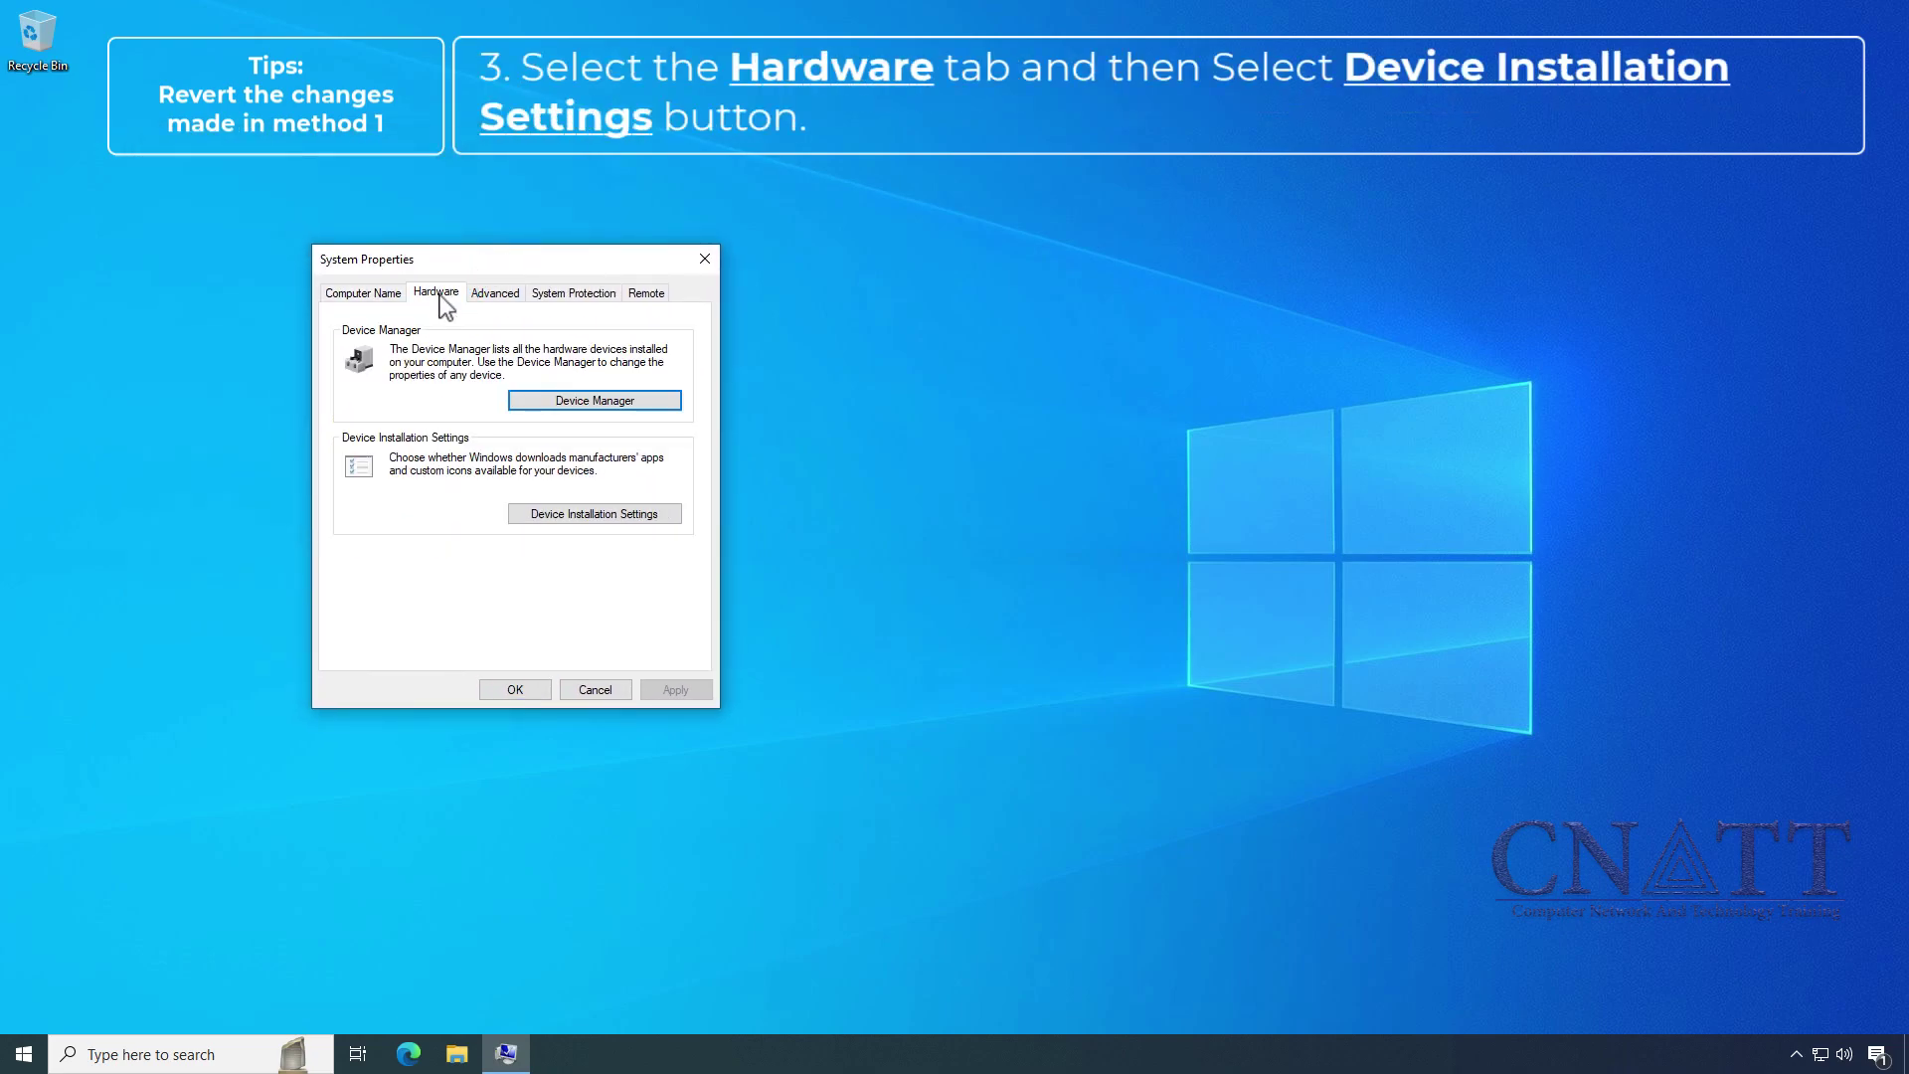
pyautogui.click(545, 519)
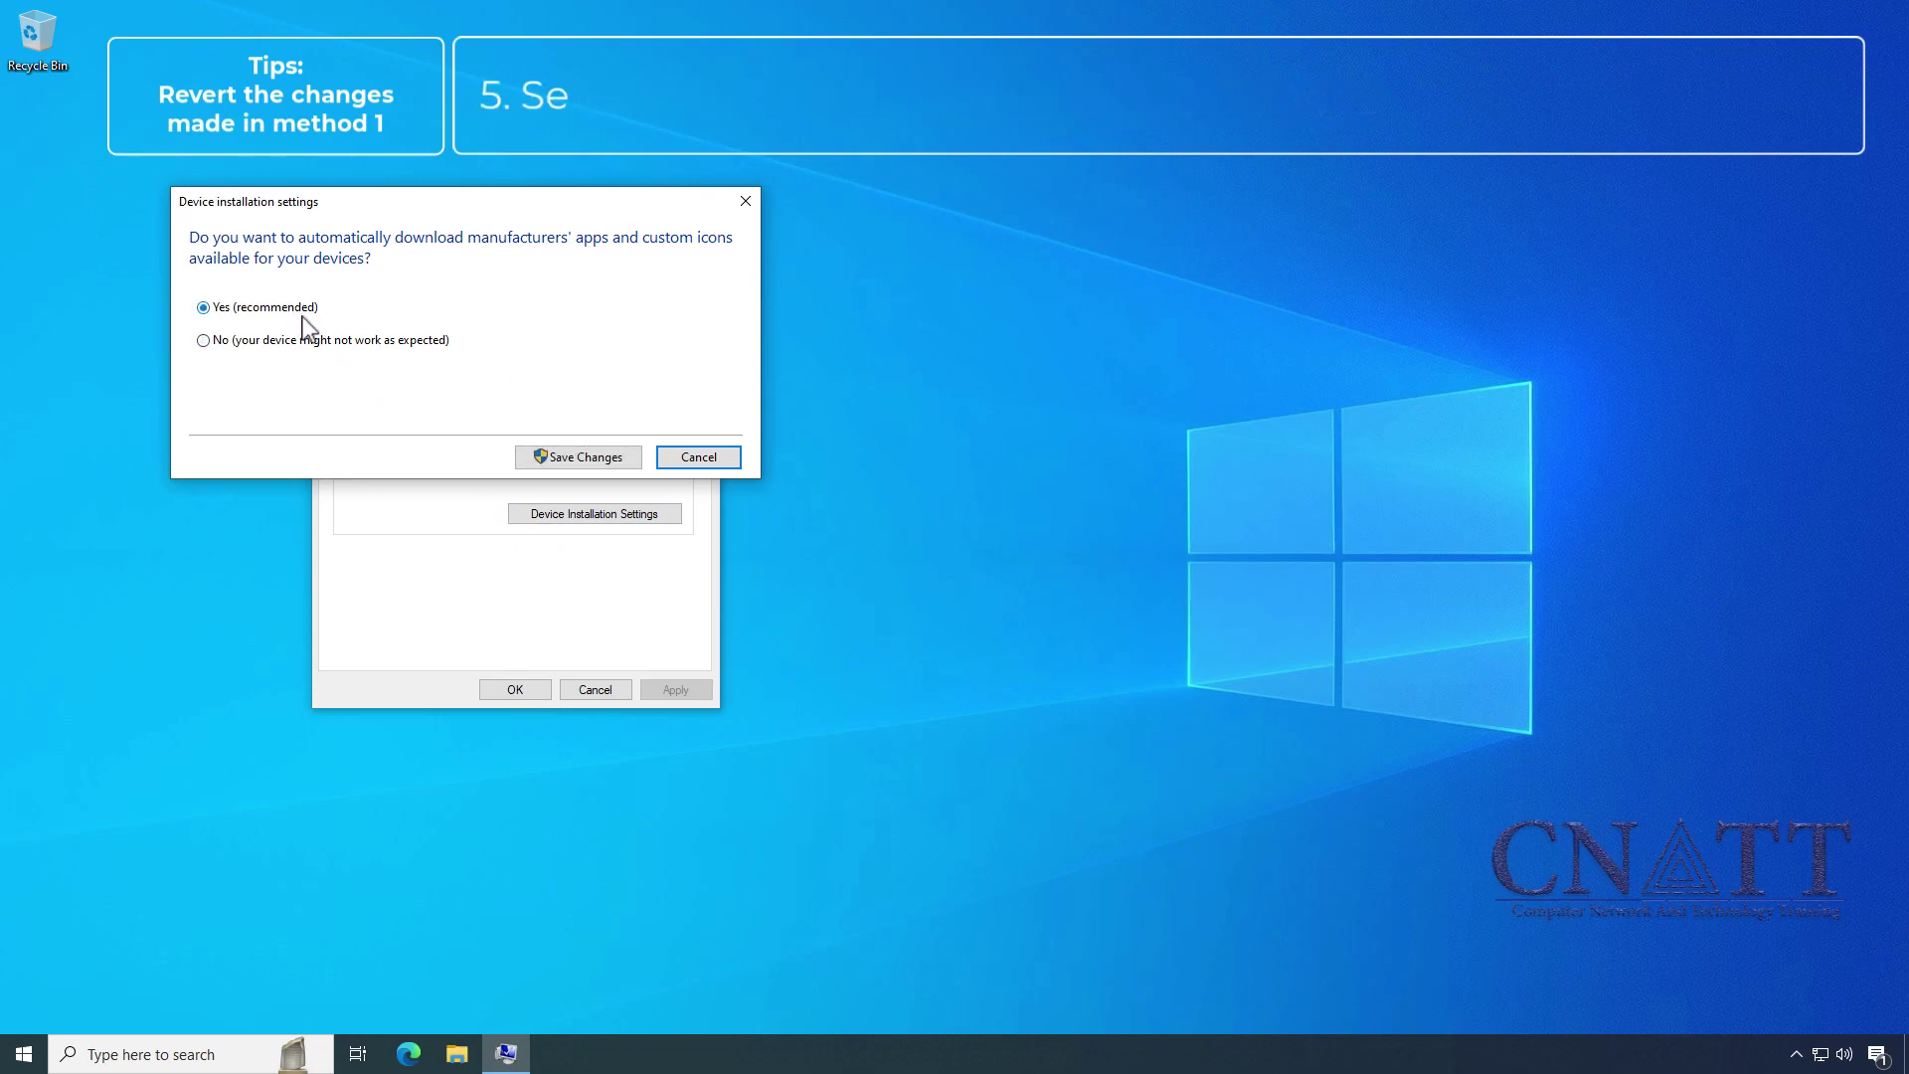
pyautogui.click(538, 463)
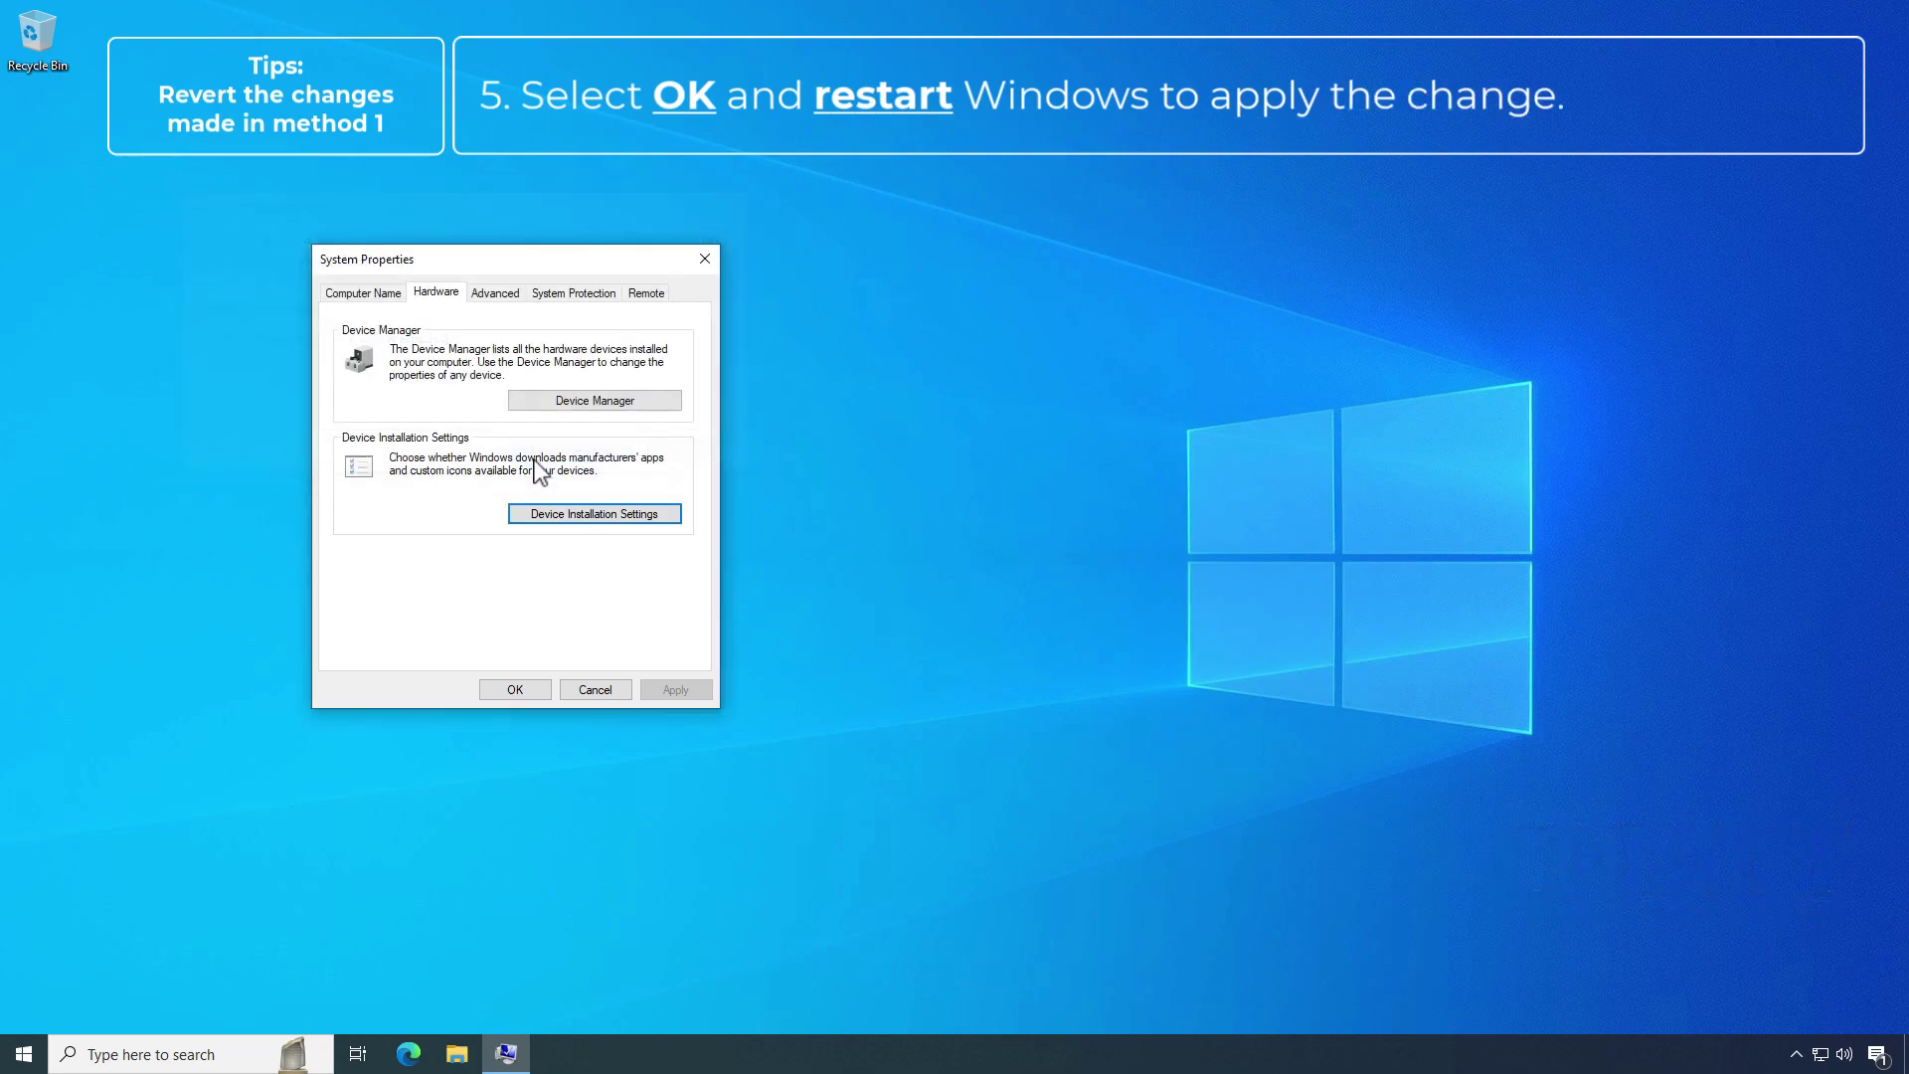
pyautogui.click(515, 690)
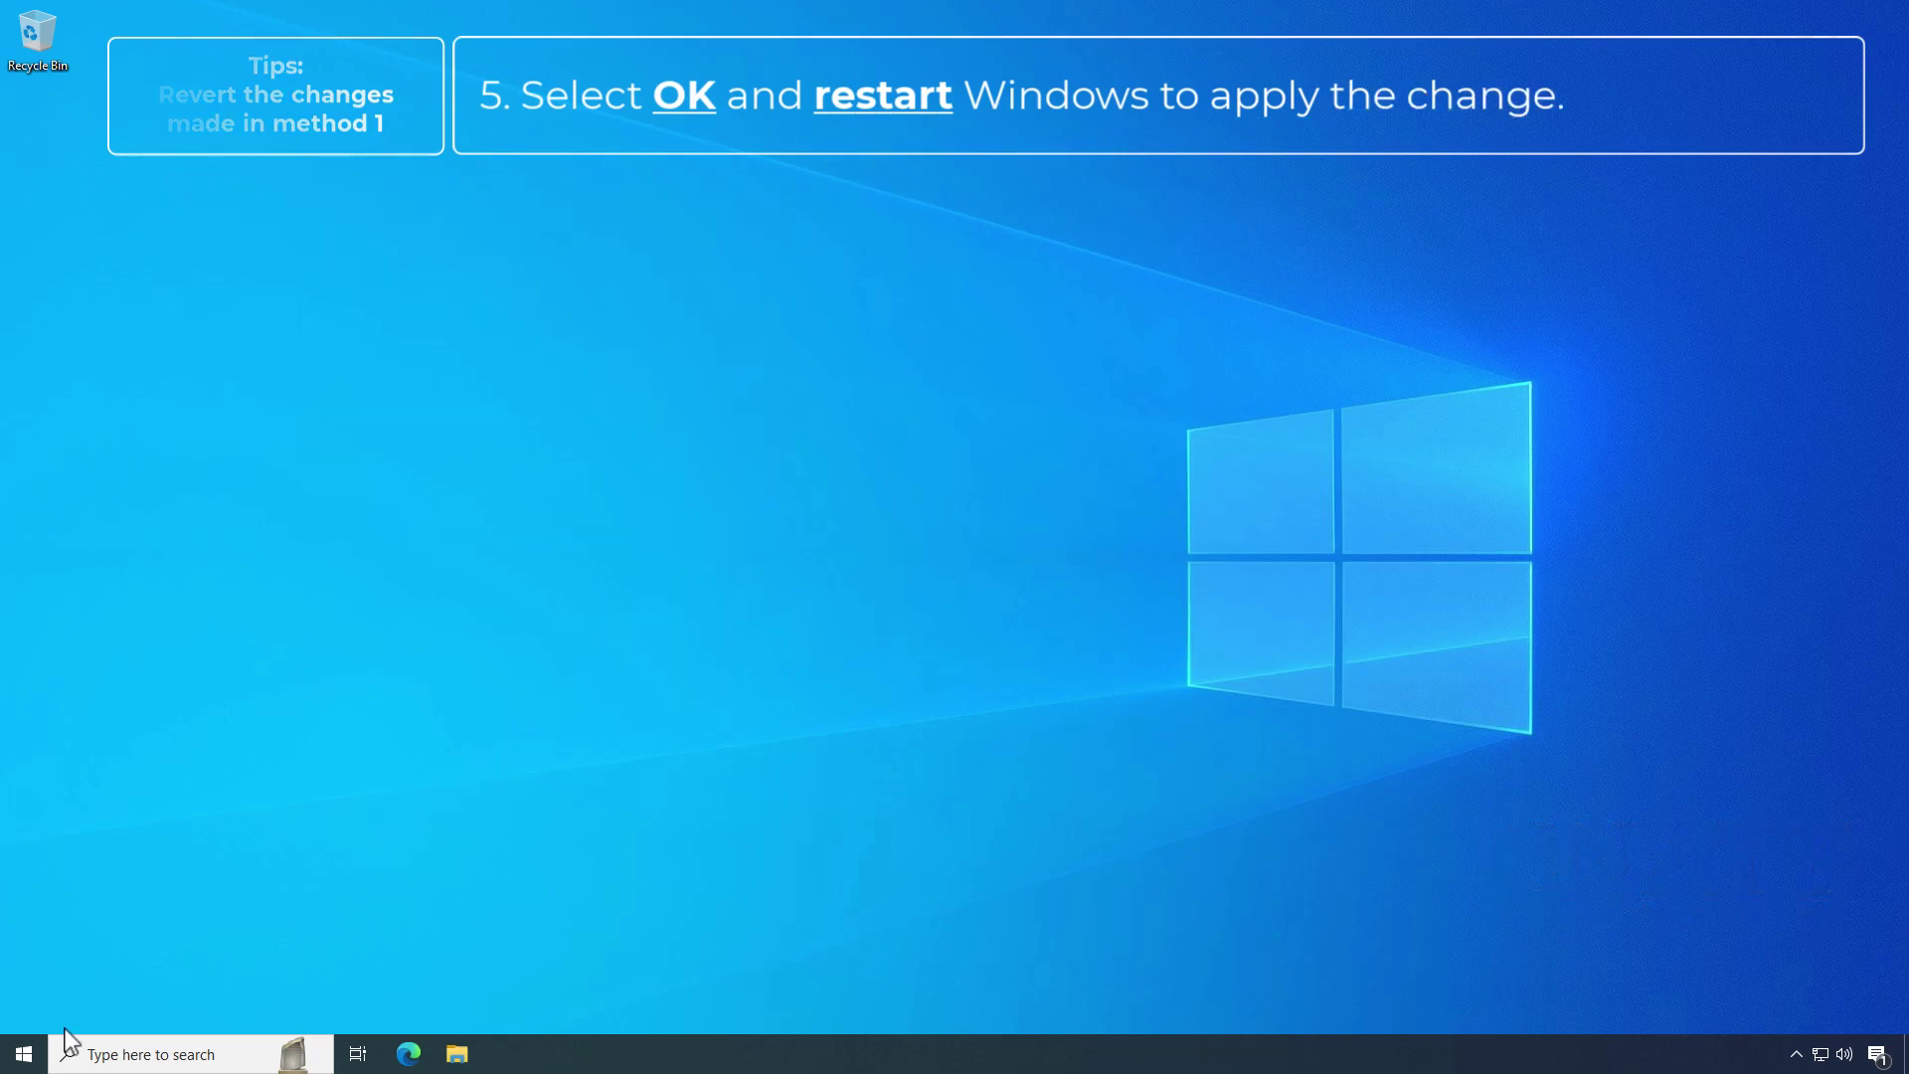
# Restart Windows, then search the Start menu for gpedit.
pyautogui.click(28, 1052)
pyautogui.click(30, 1012)
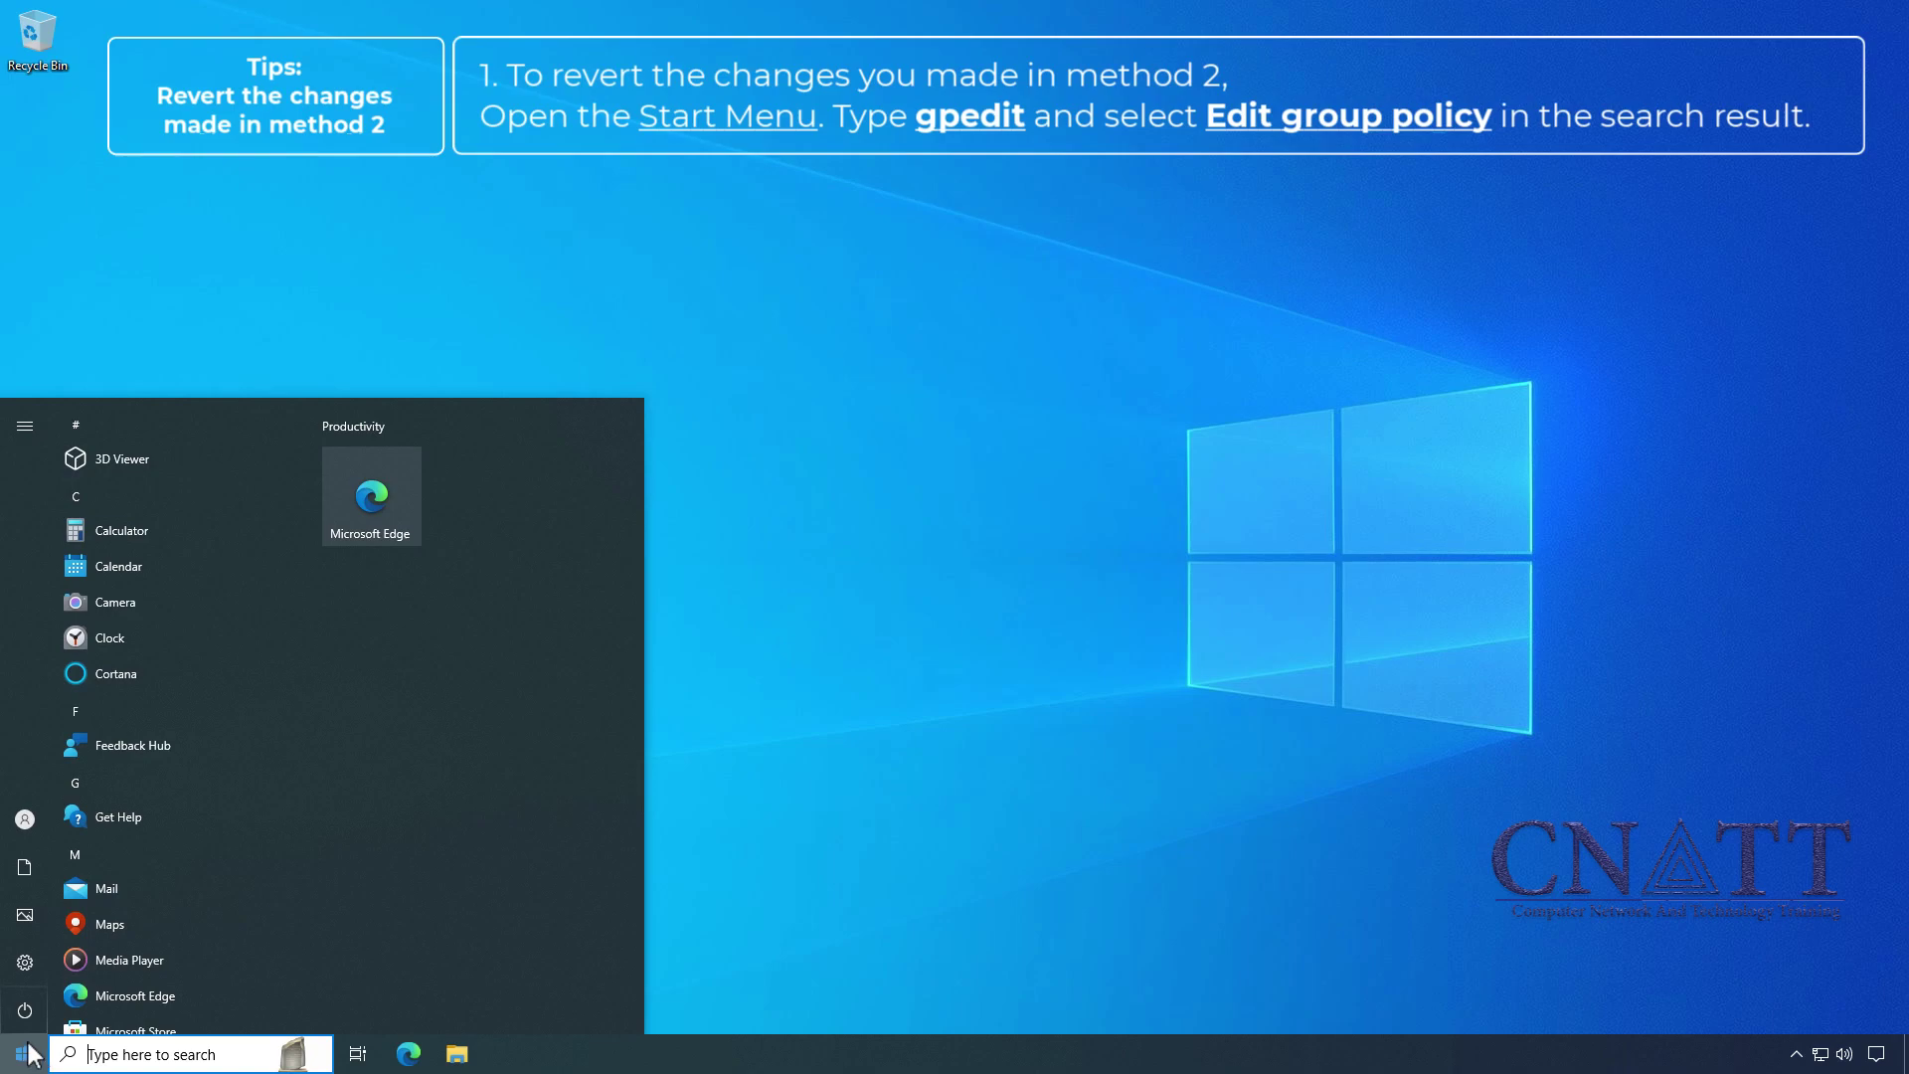
pyautogui.write('gpedit')
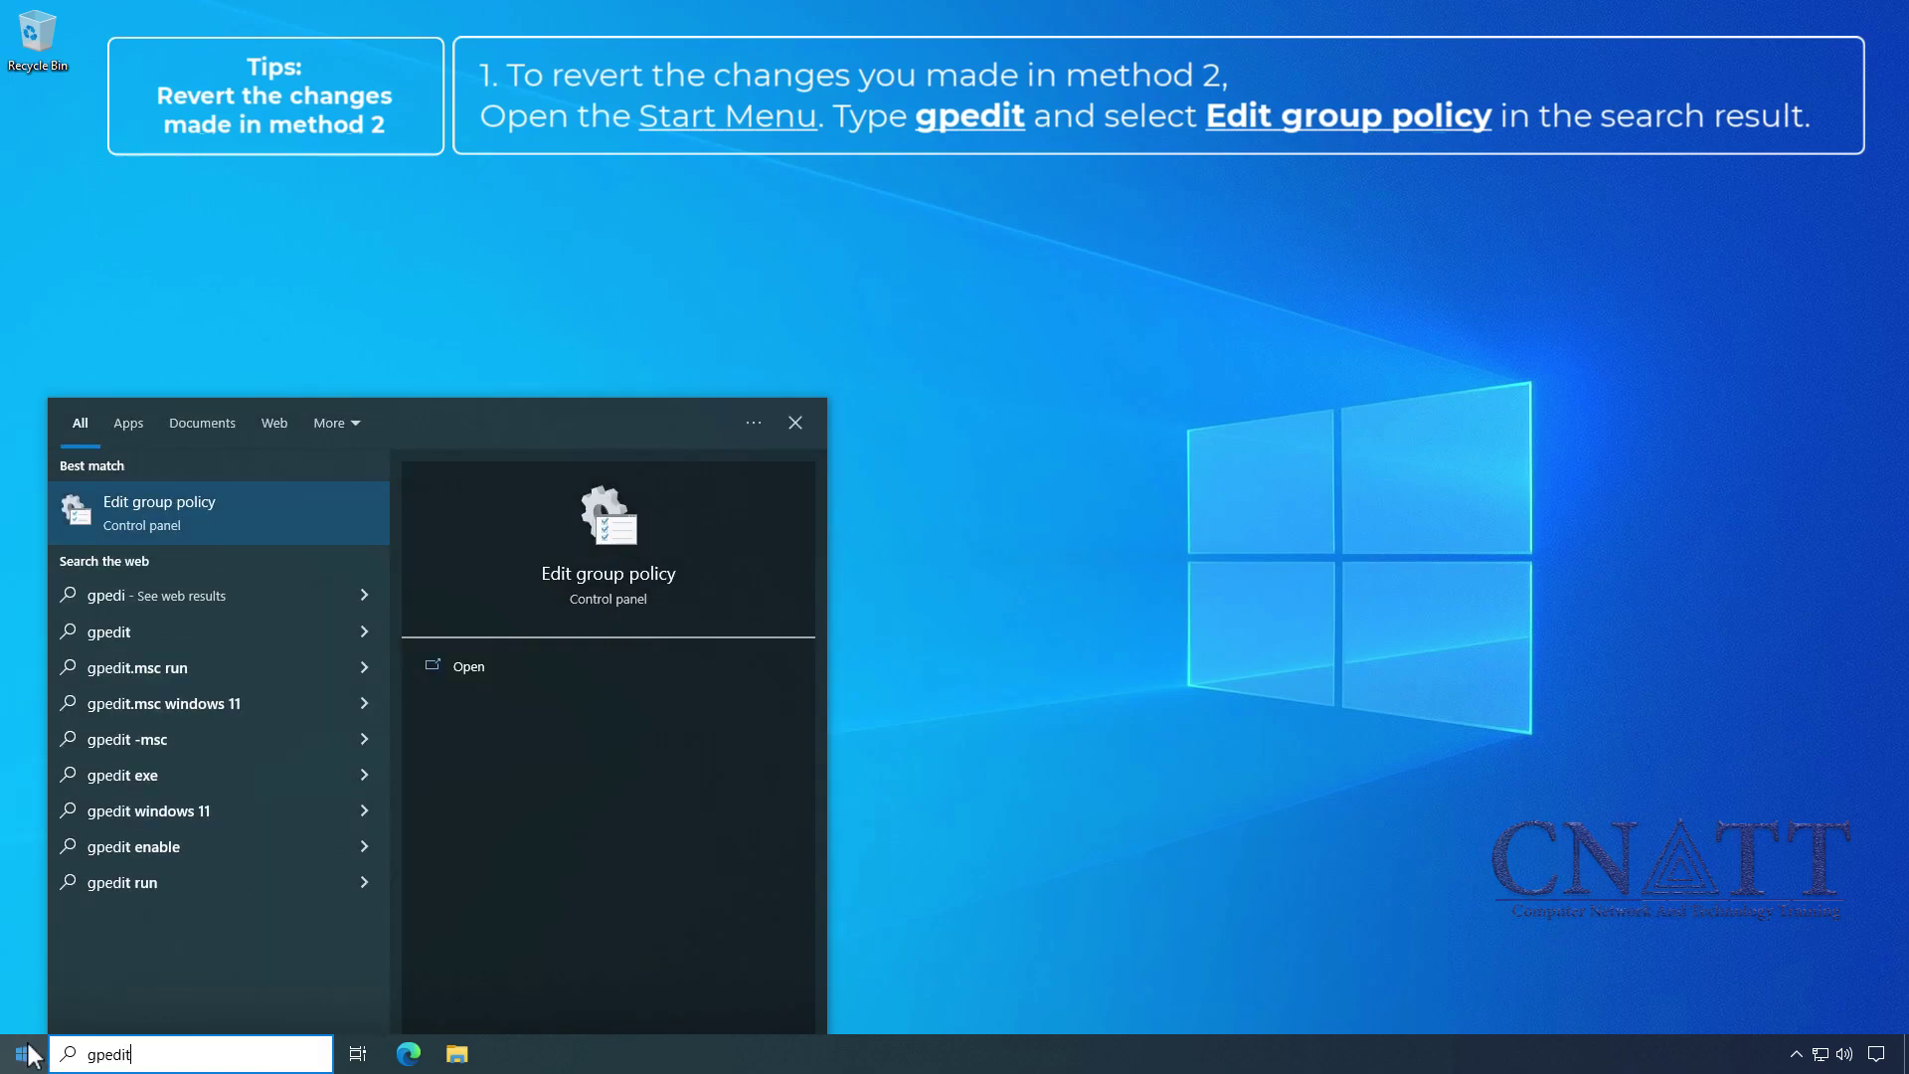
# Open Edit group policy, enlarge it, and expand Administrative Templates > Windows Components.
pyautogui.click(290, 515)
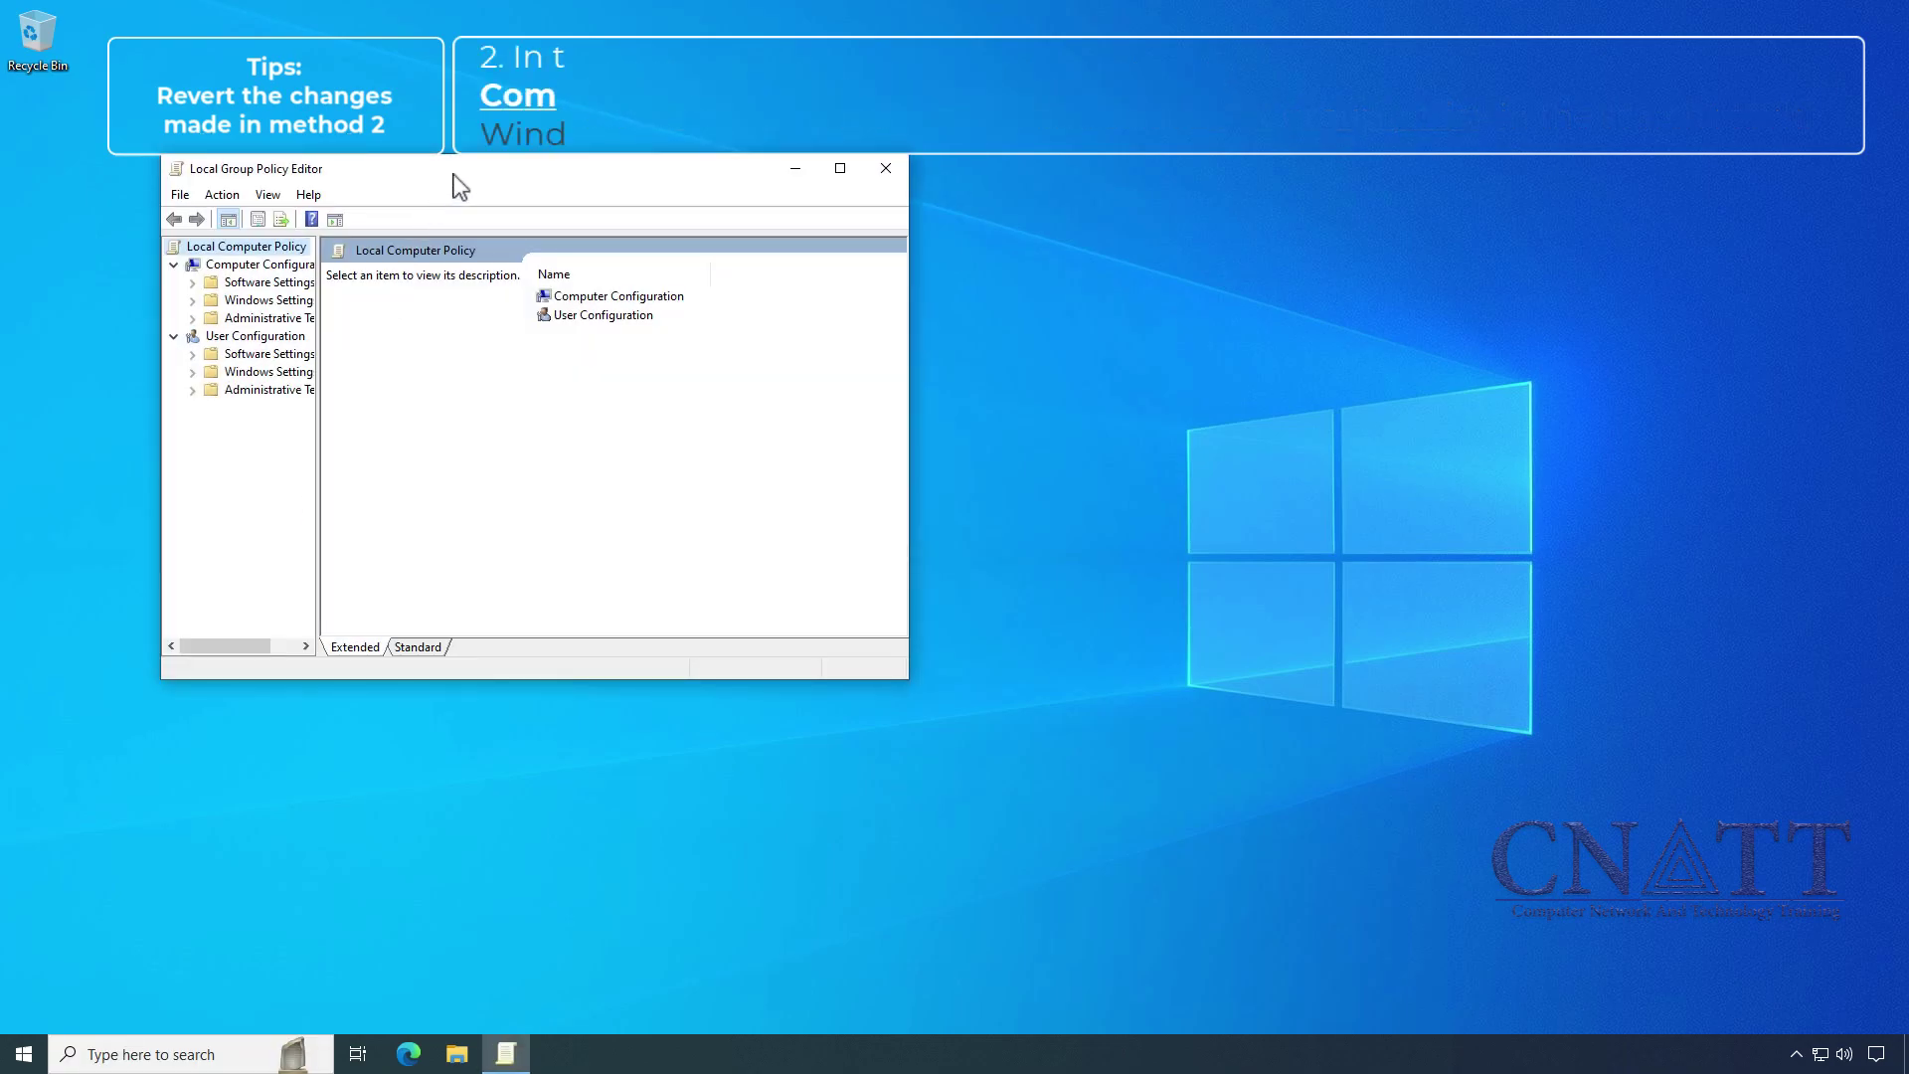
pyautogui.moveTo(989, 741); pyautogui.dragTo(1688, 957)
pyautogui.moveTo(399, 646); pyautogui.dragTo(659, 647)
pyautogui.doubleClick(296, 376)
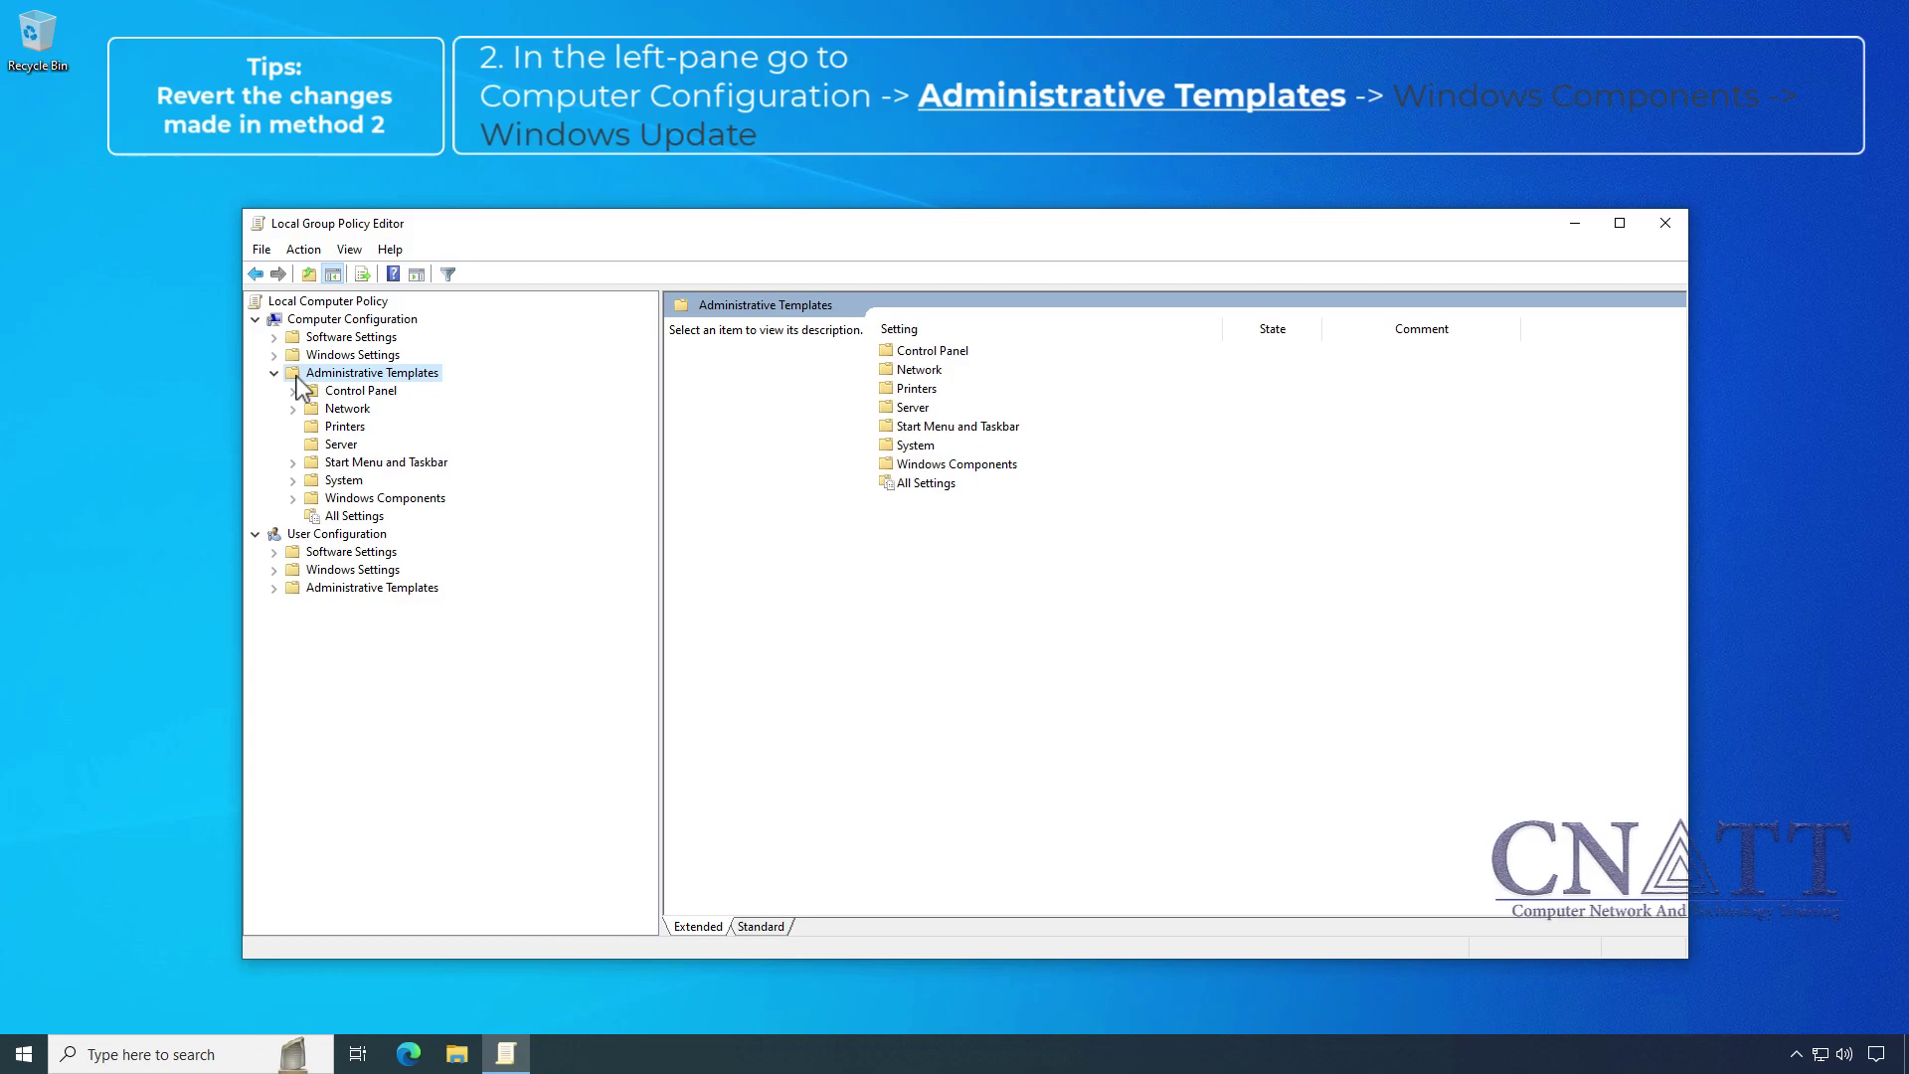
pyautogui.doubleClick(316, 499)
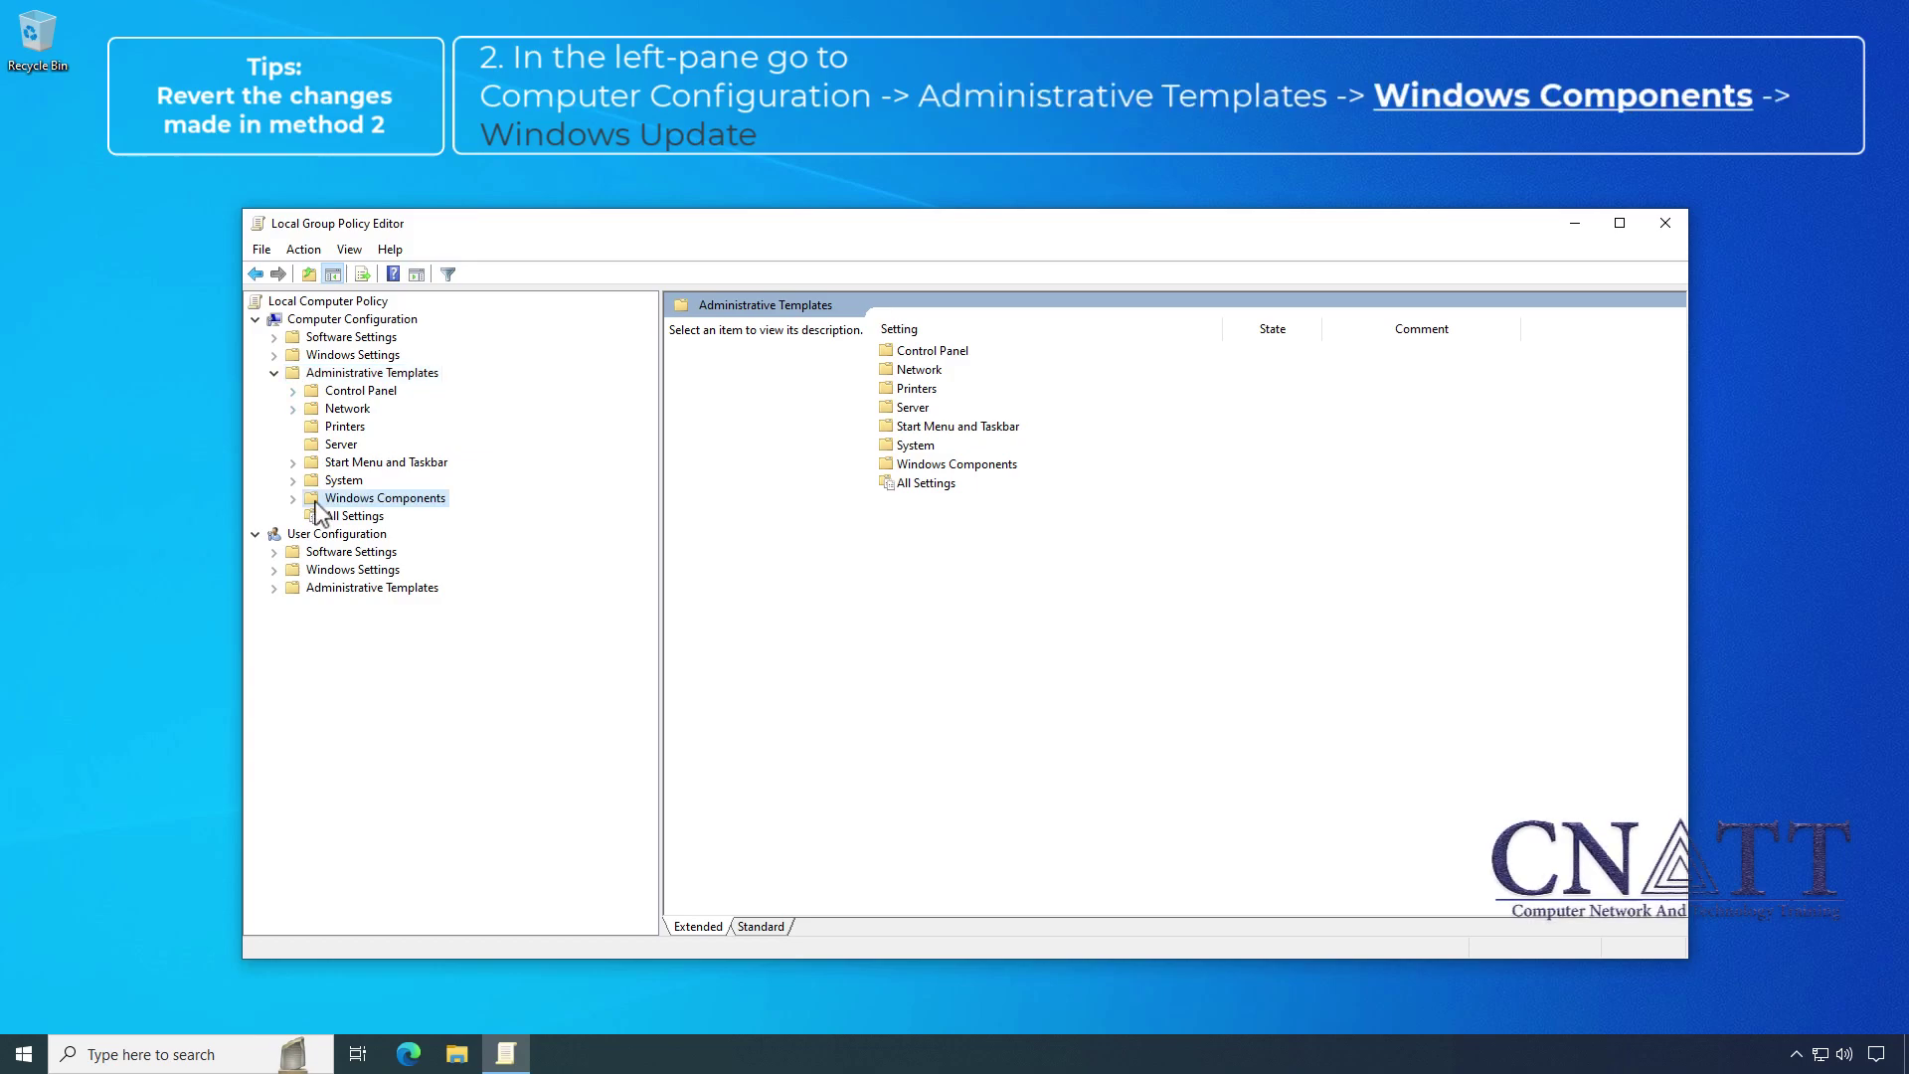
# Open Windows Update policies, sort by Setting, and select 'Do not include drivers with Windows Updates'.
pyautogui.moveTo(647, 471); pyautogui.dragTo(656, 821)
pyautogui.doubleClick(343, 821)
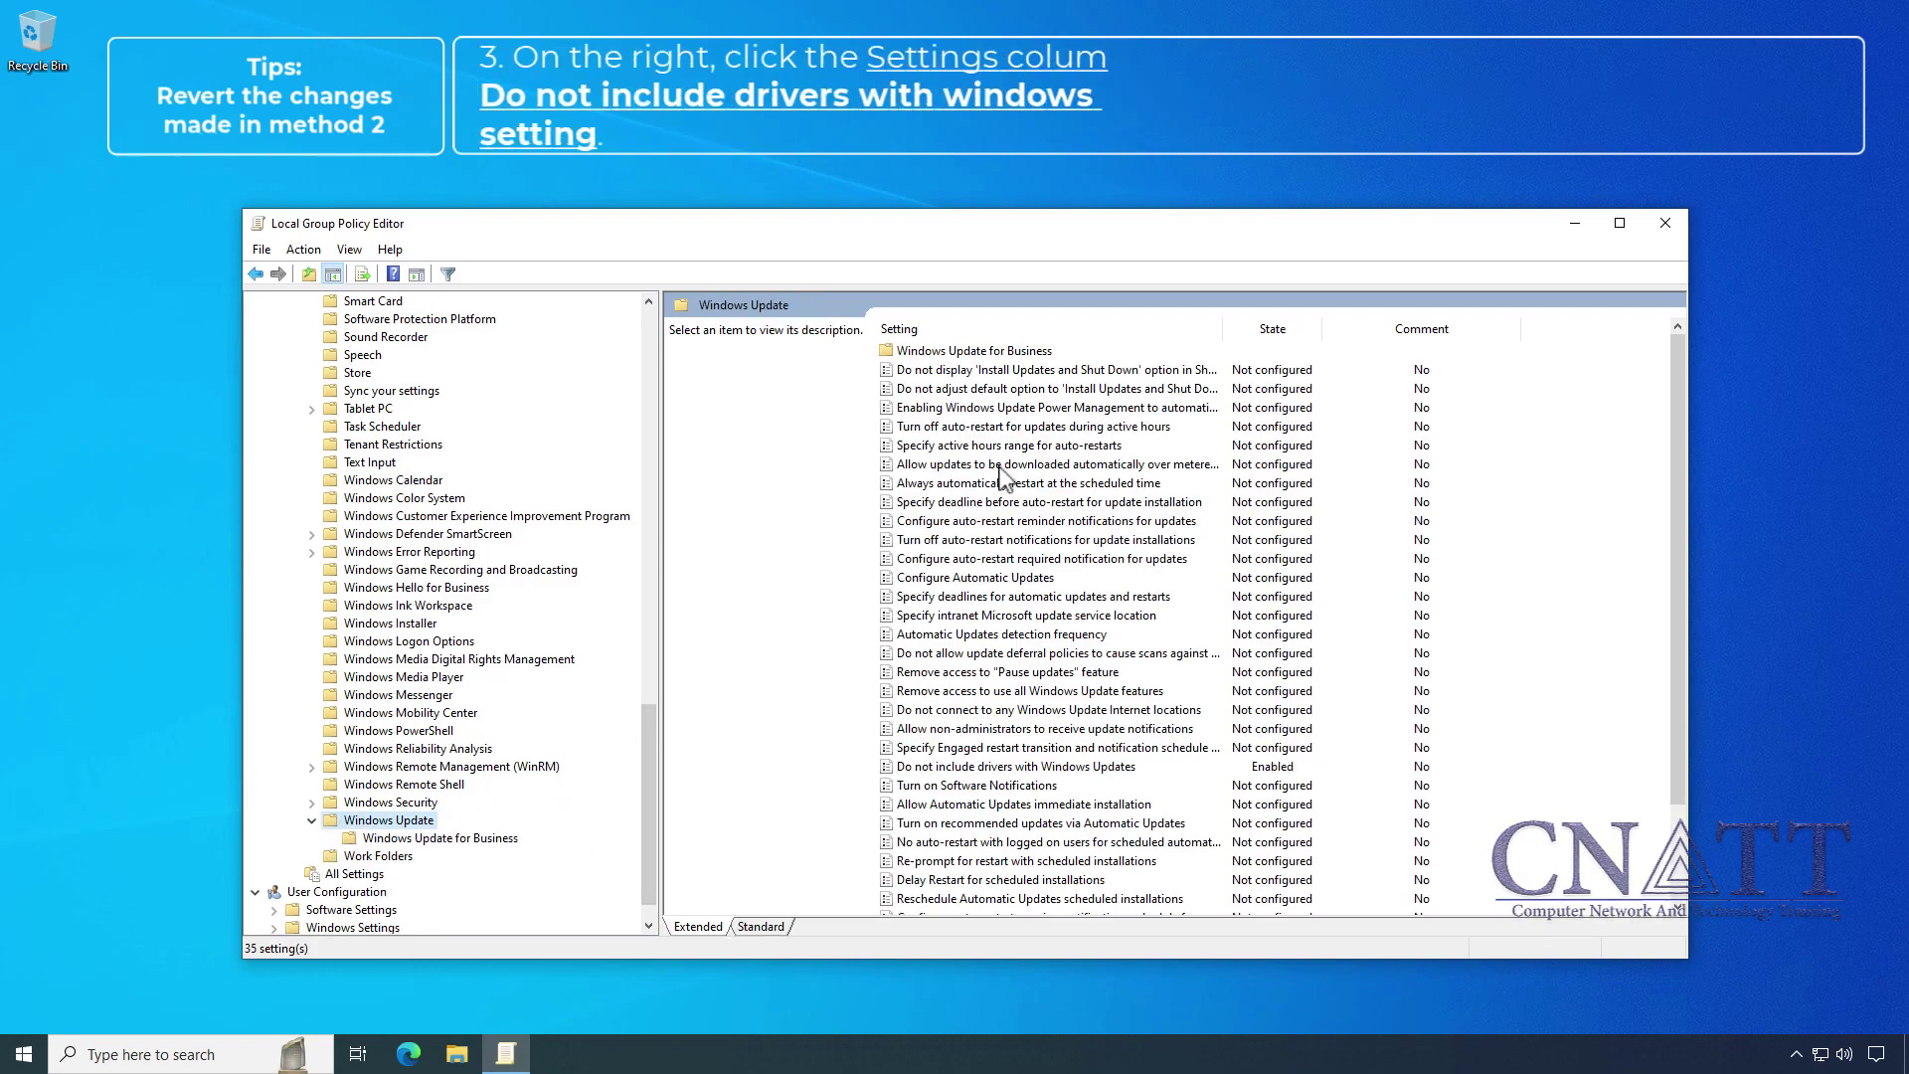
pyautogui.click(1123, 328)
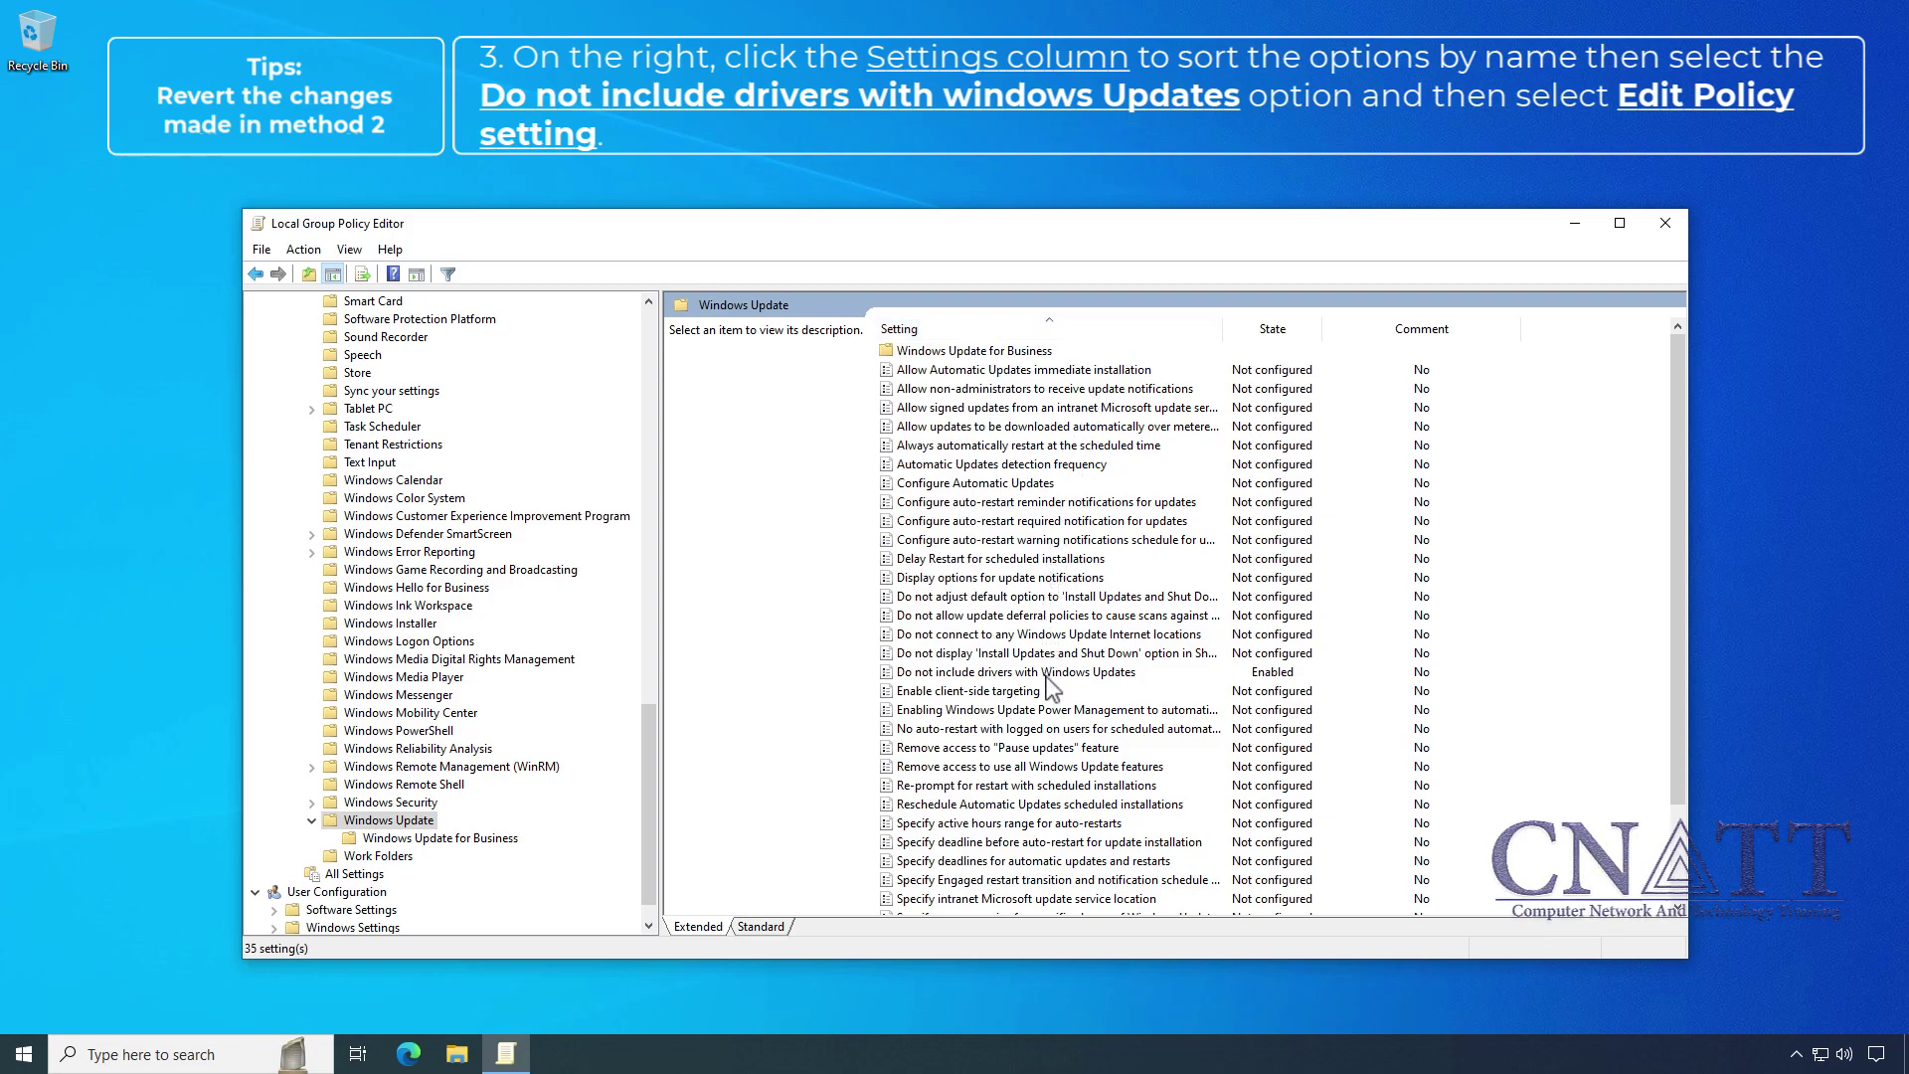
pyautogui.click(1051, 674)
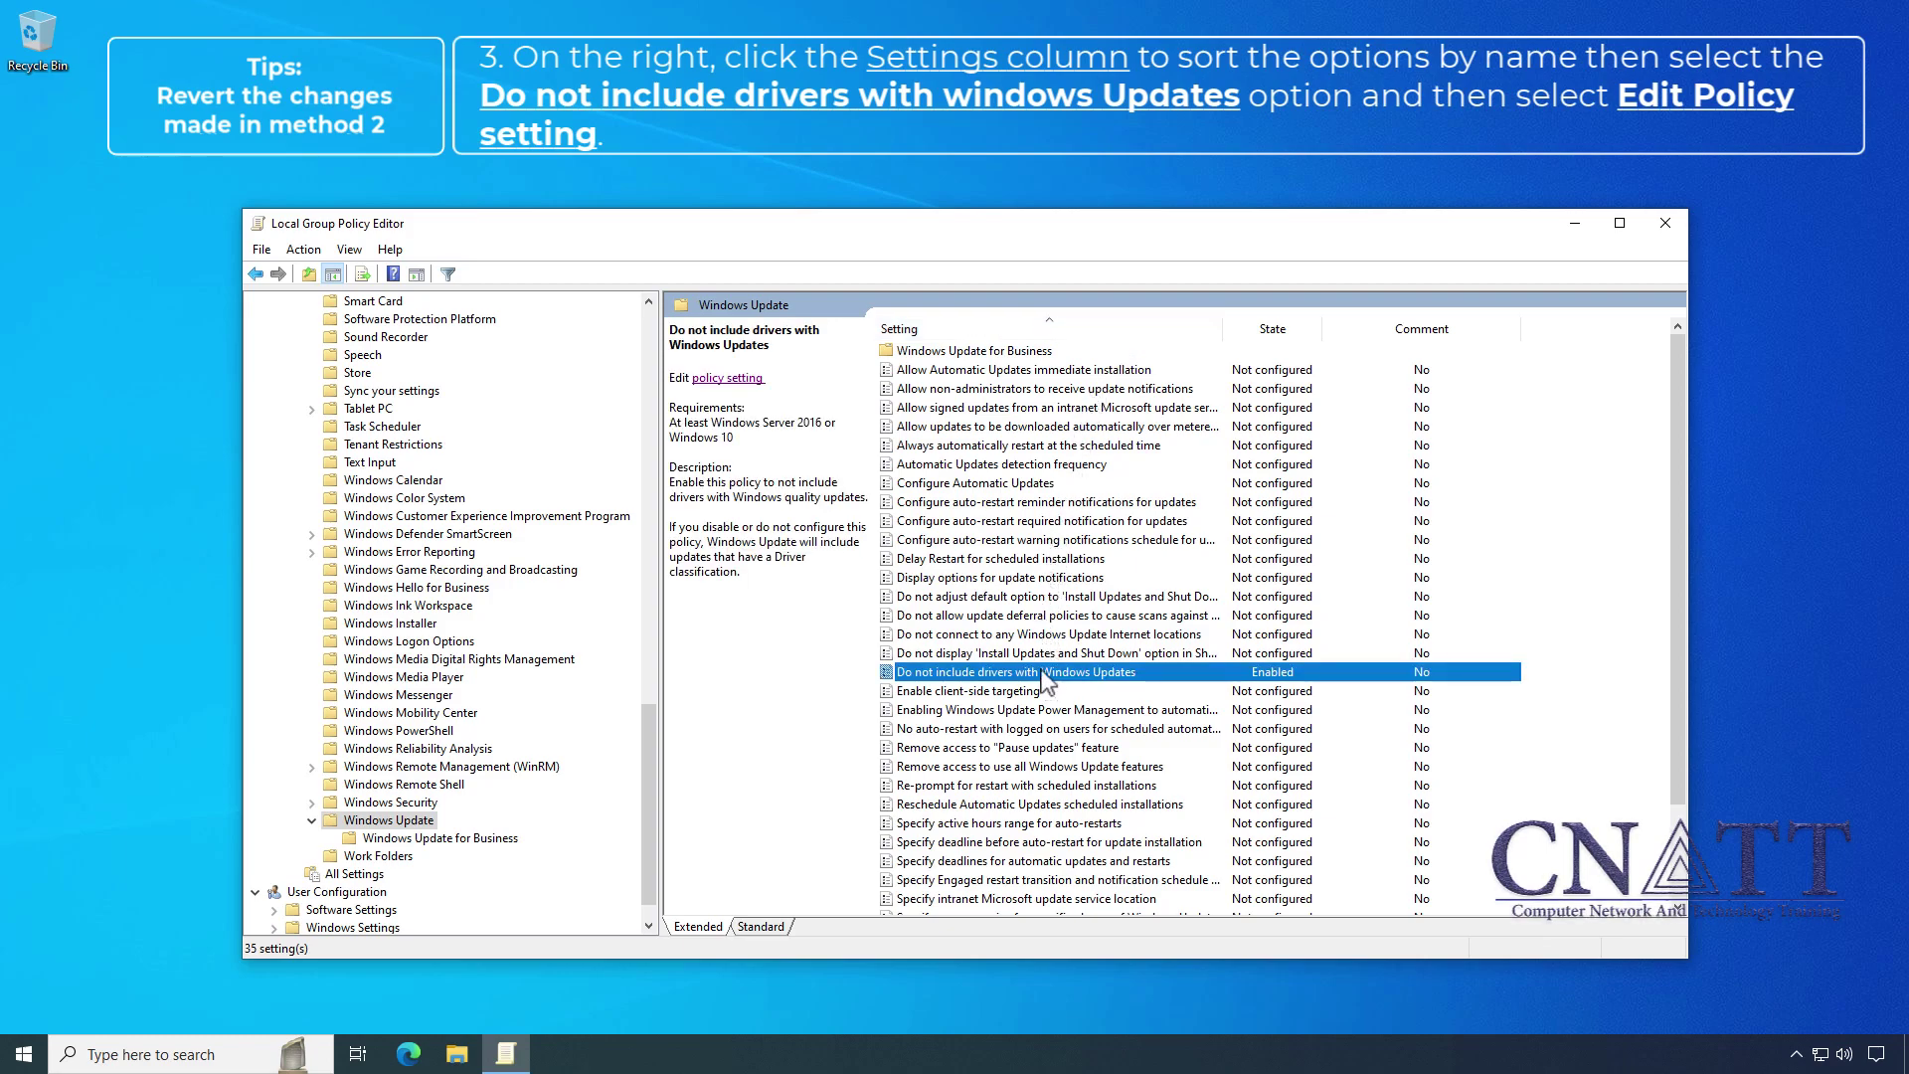
# Set 'Do not include drivers with Windows Updates' to Not Configured, apply, and close the editor.
pyautogui.click(709, 383)
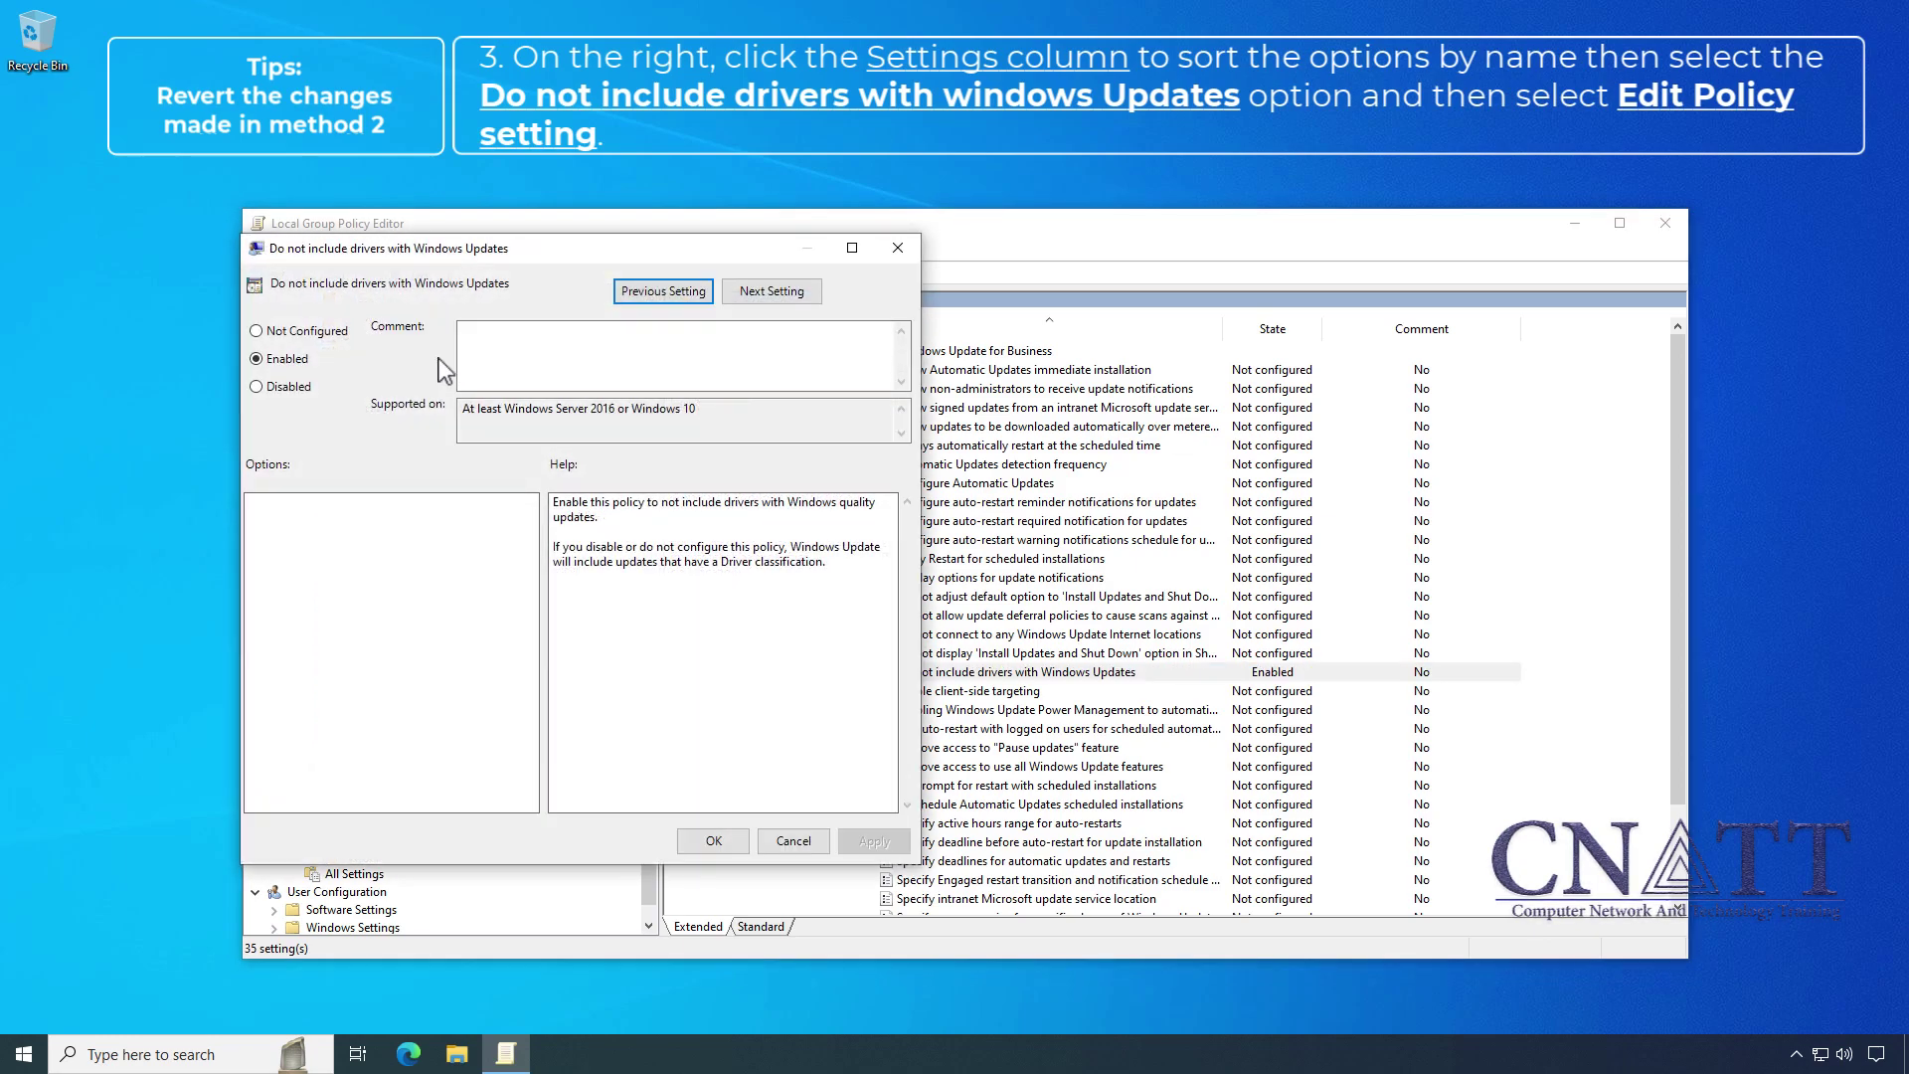
pyautogui.click(255, 337)
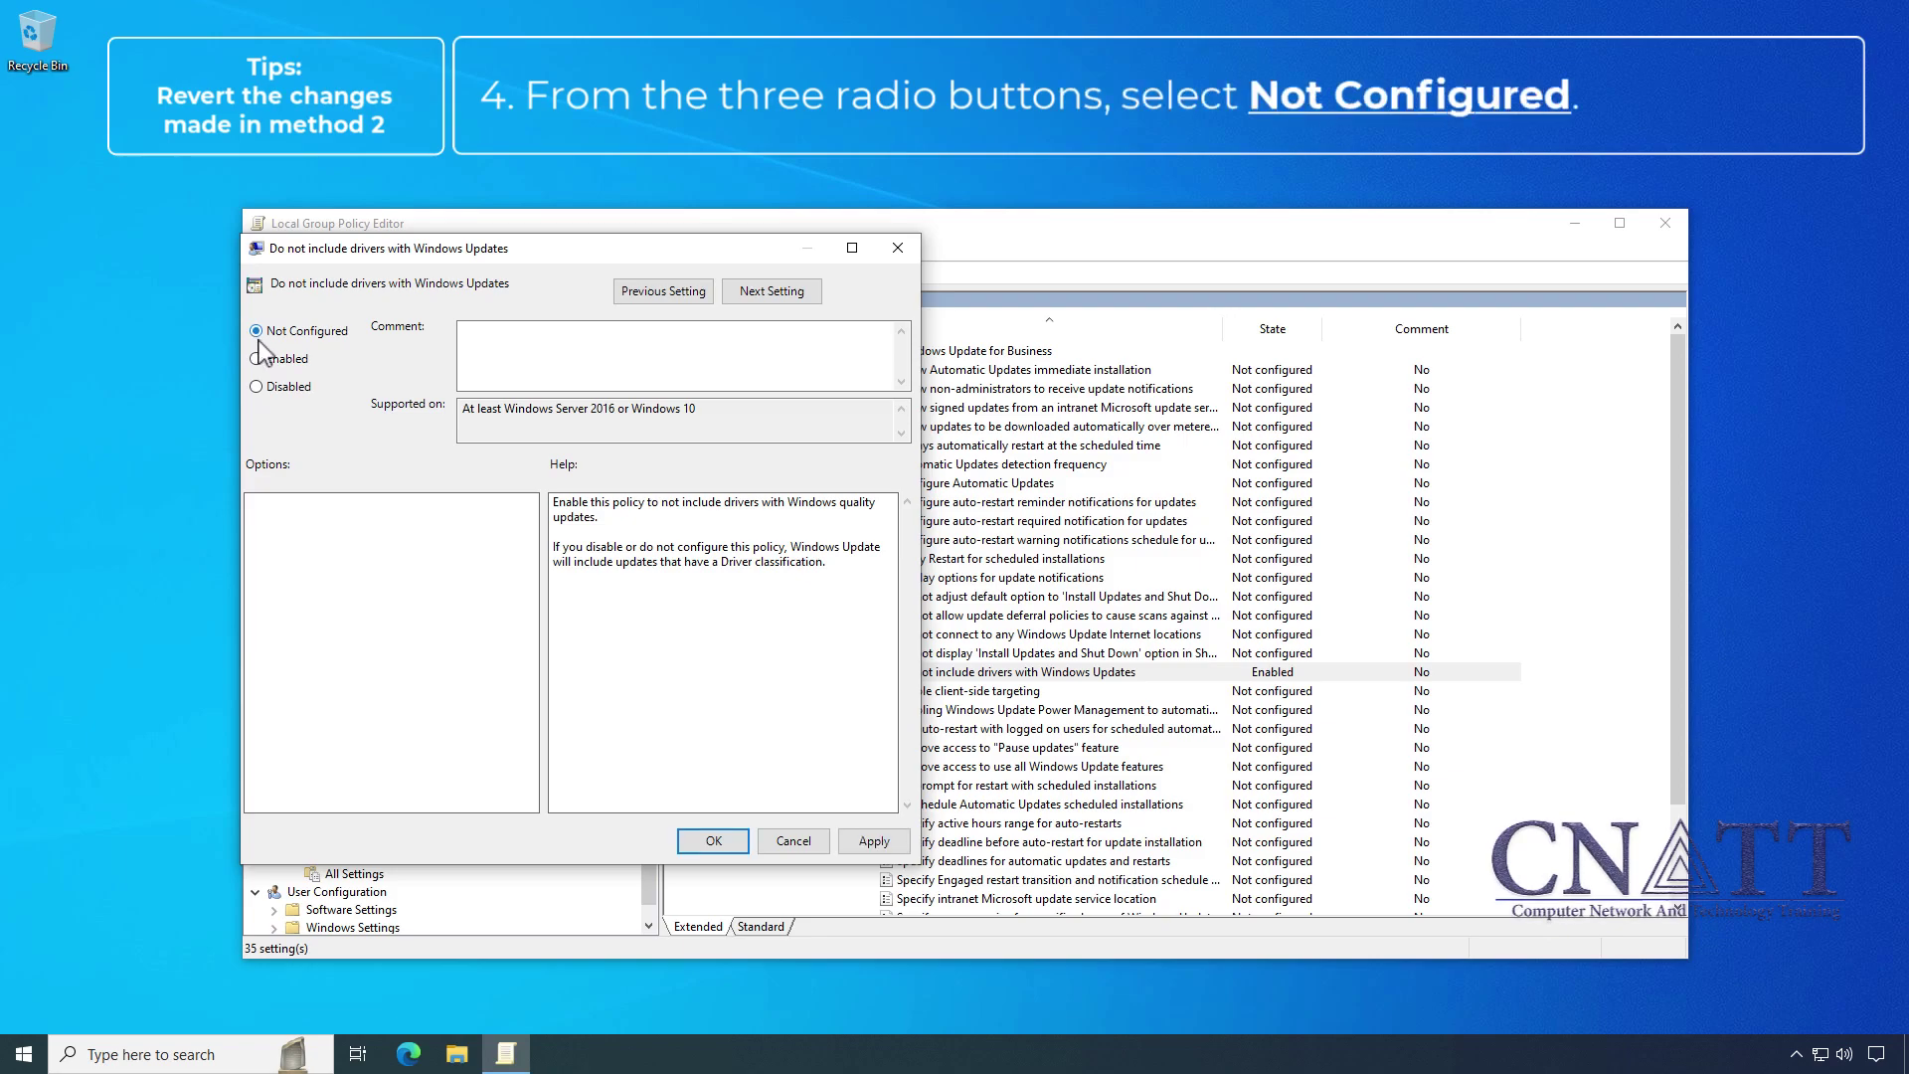
pyautogui.click(868, 843)
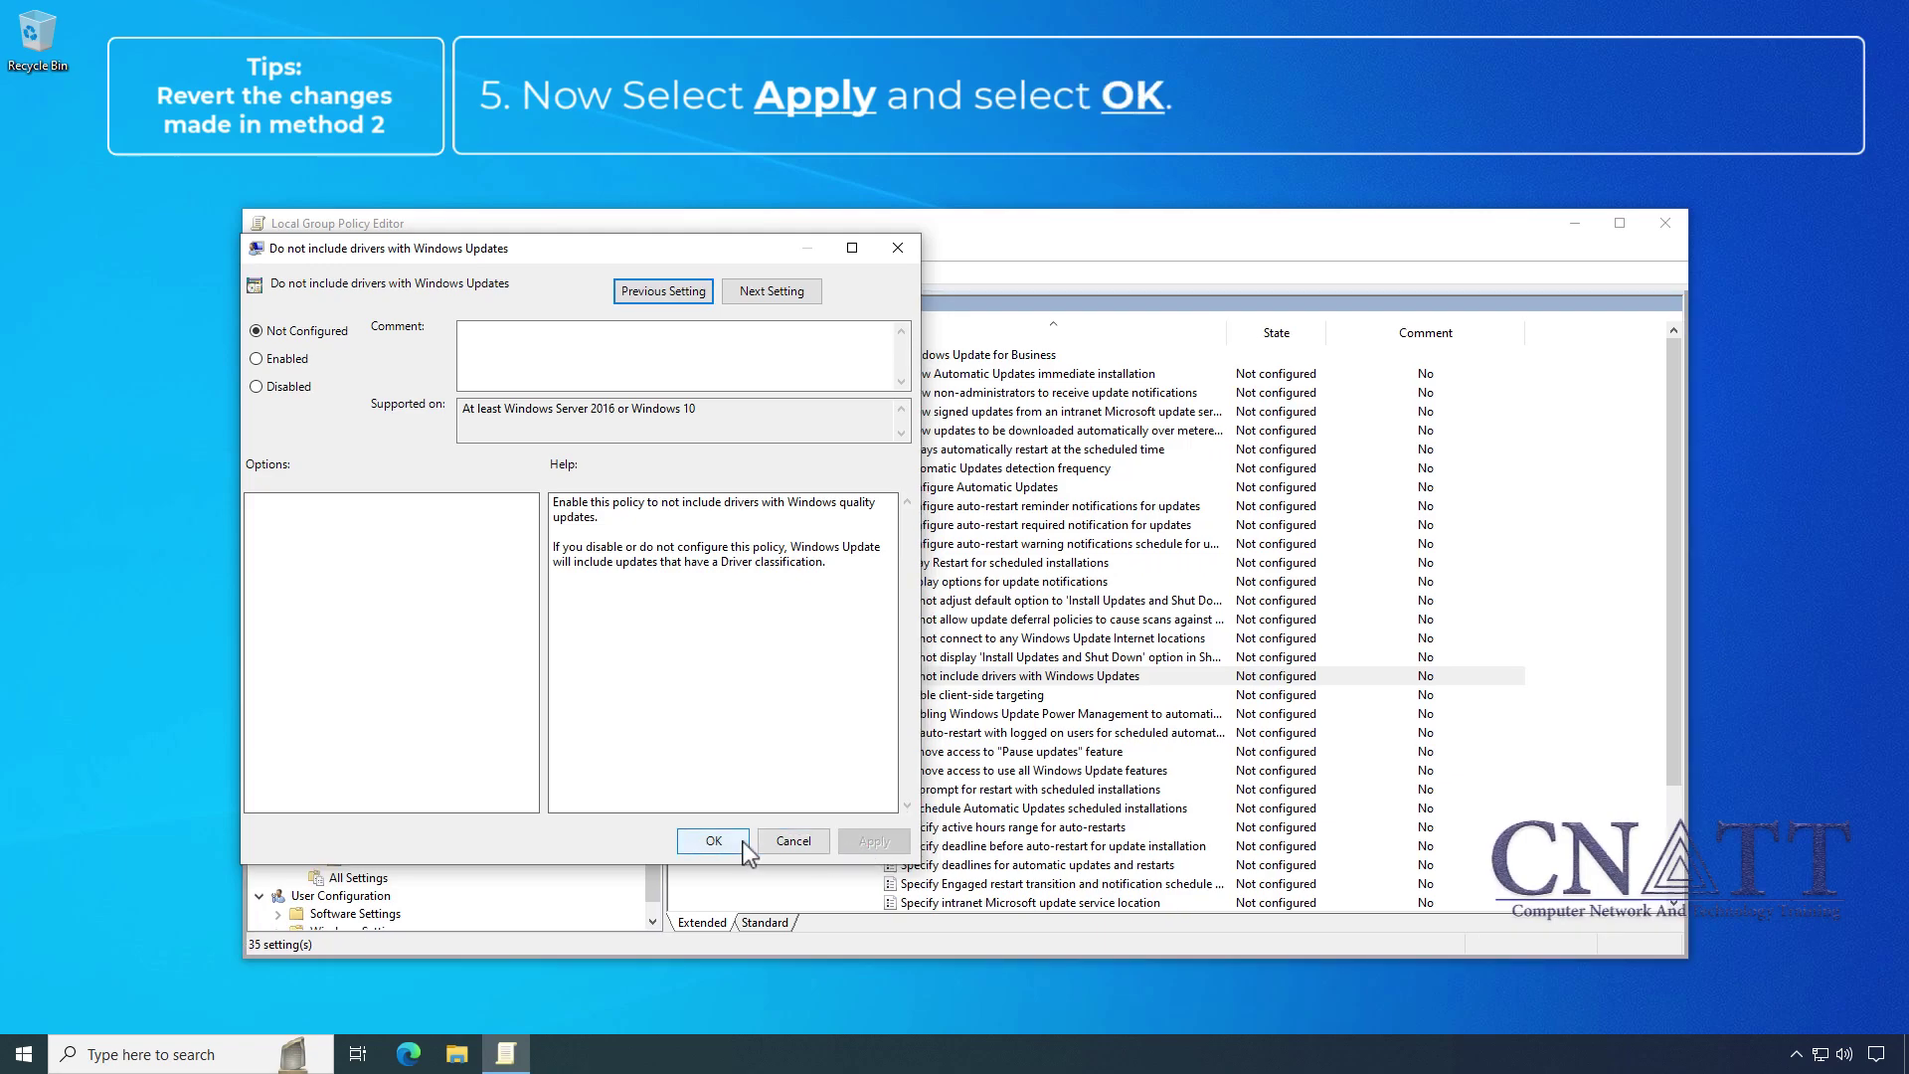
pyautogui.click(714, 843)
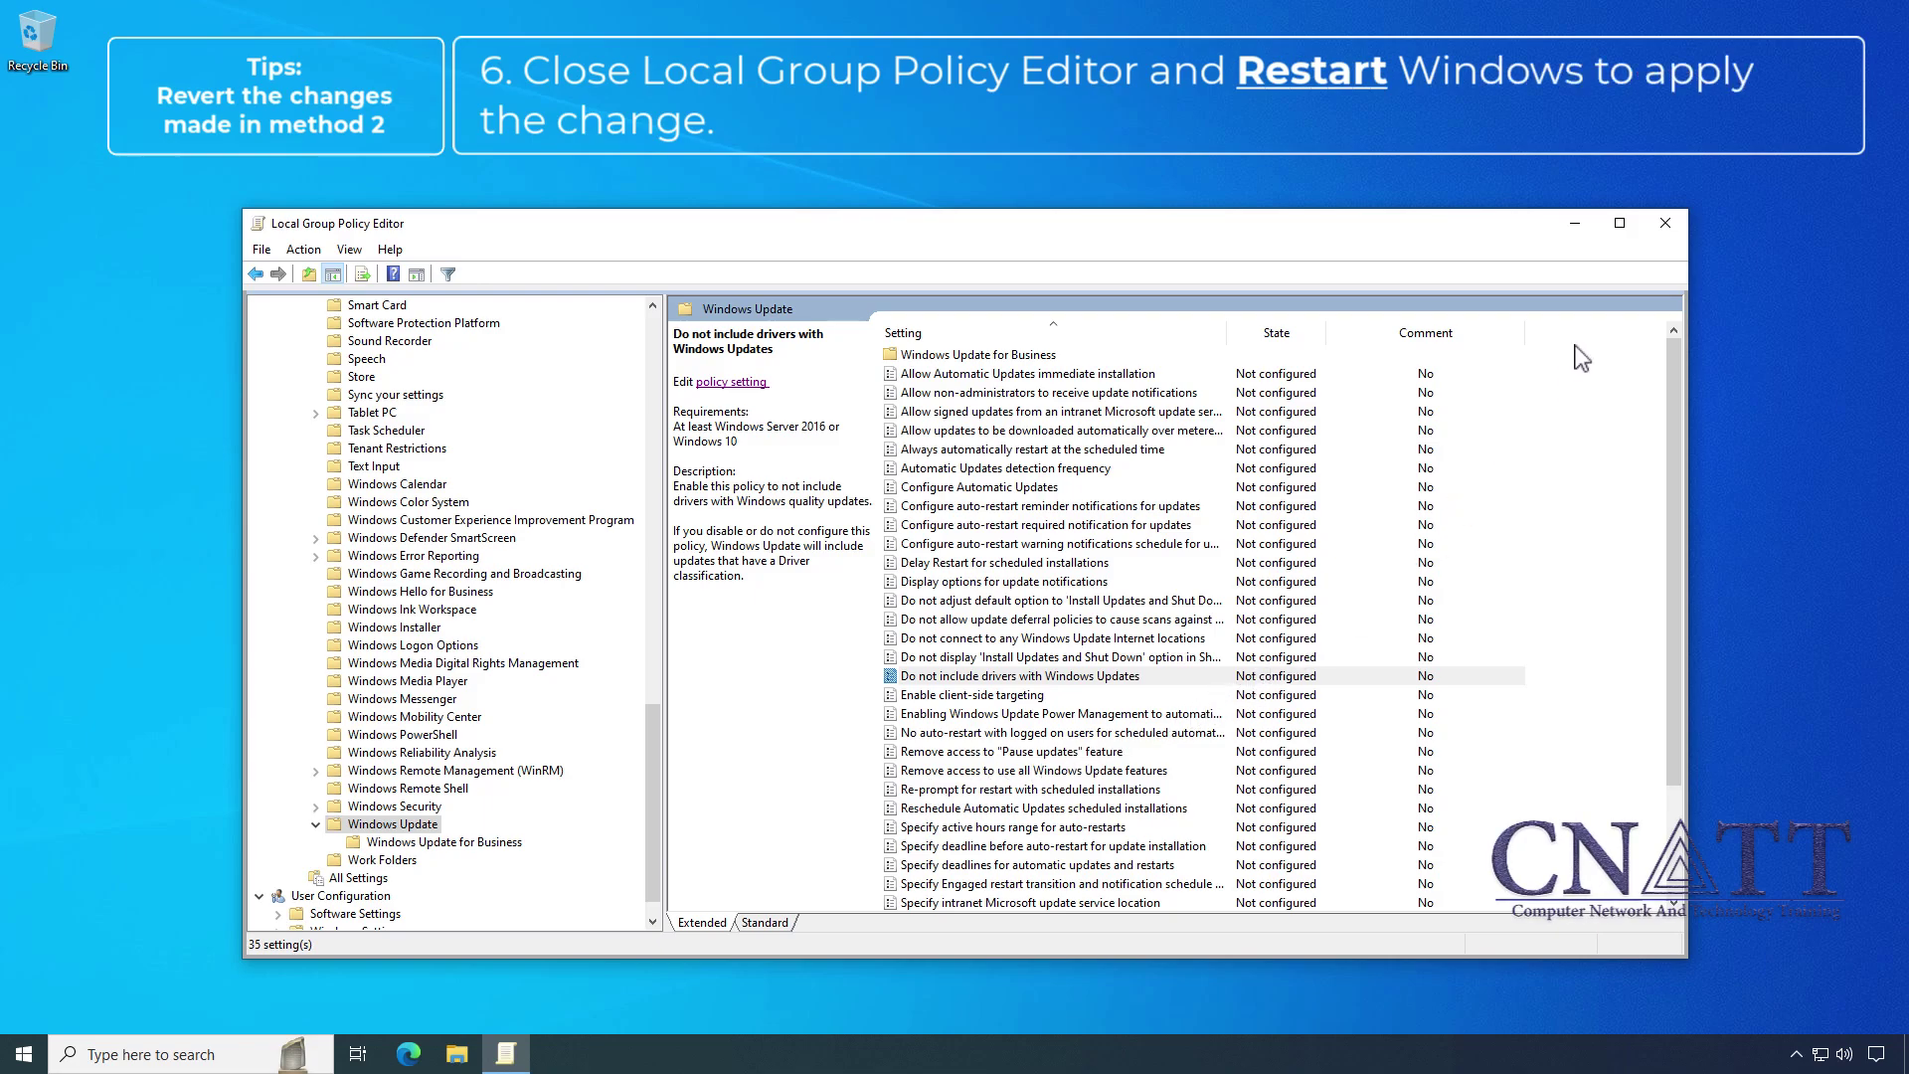
pyautogui.click(1667, 225)
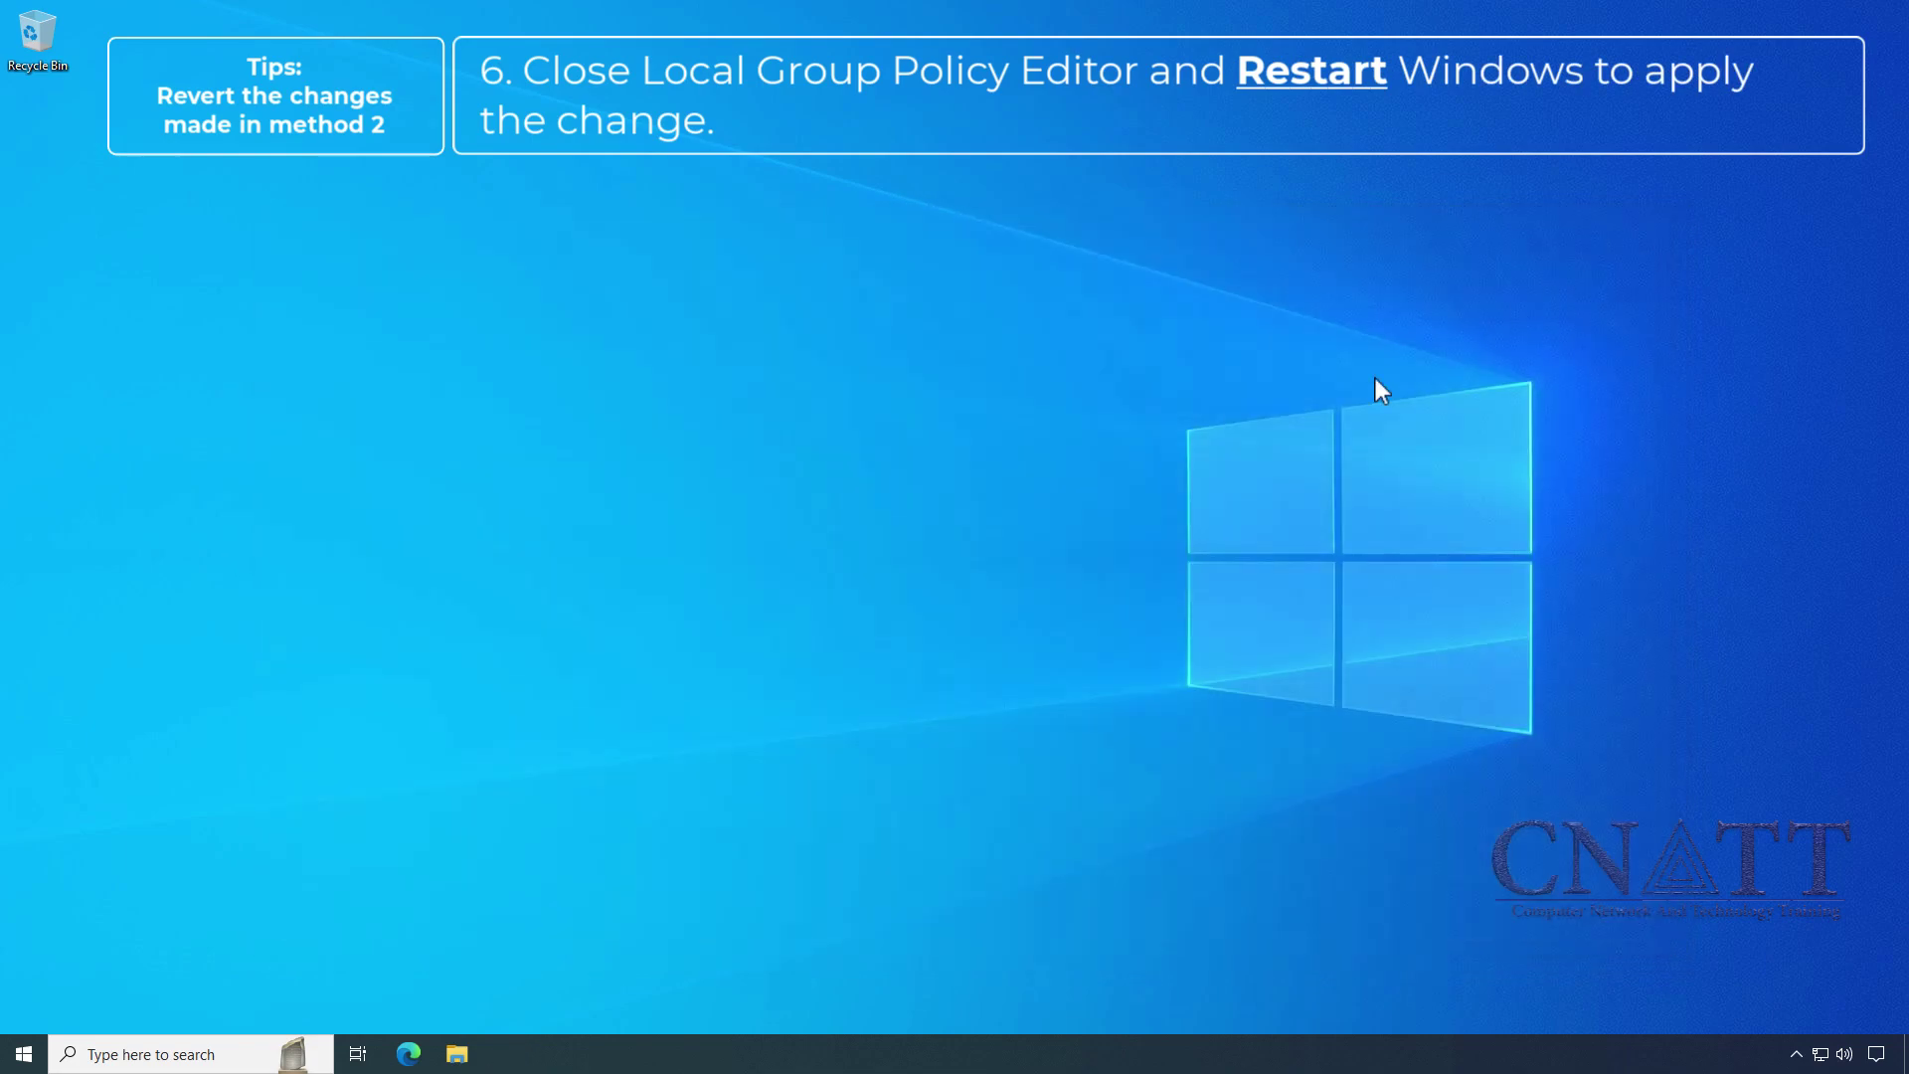
# Restart Windows, then search 'registry' and run Registry Editor as administrator.
pyautogui.click(24, 1054)
pyautogui.click(35, 1008)
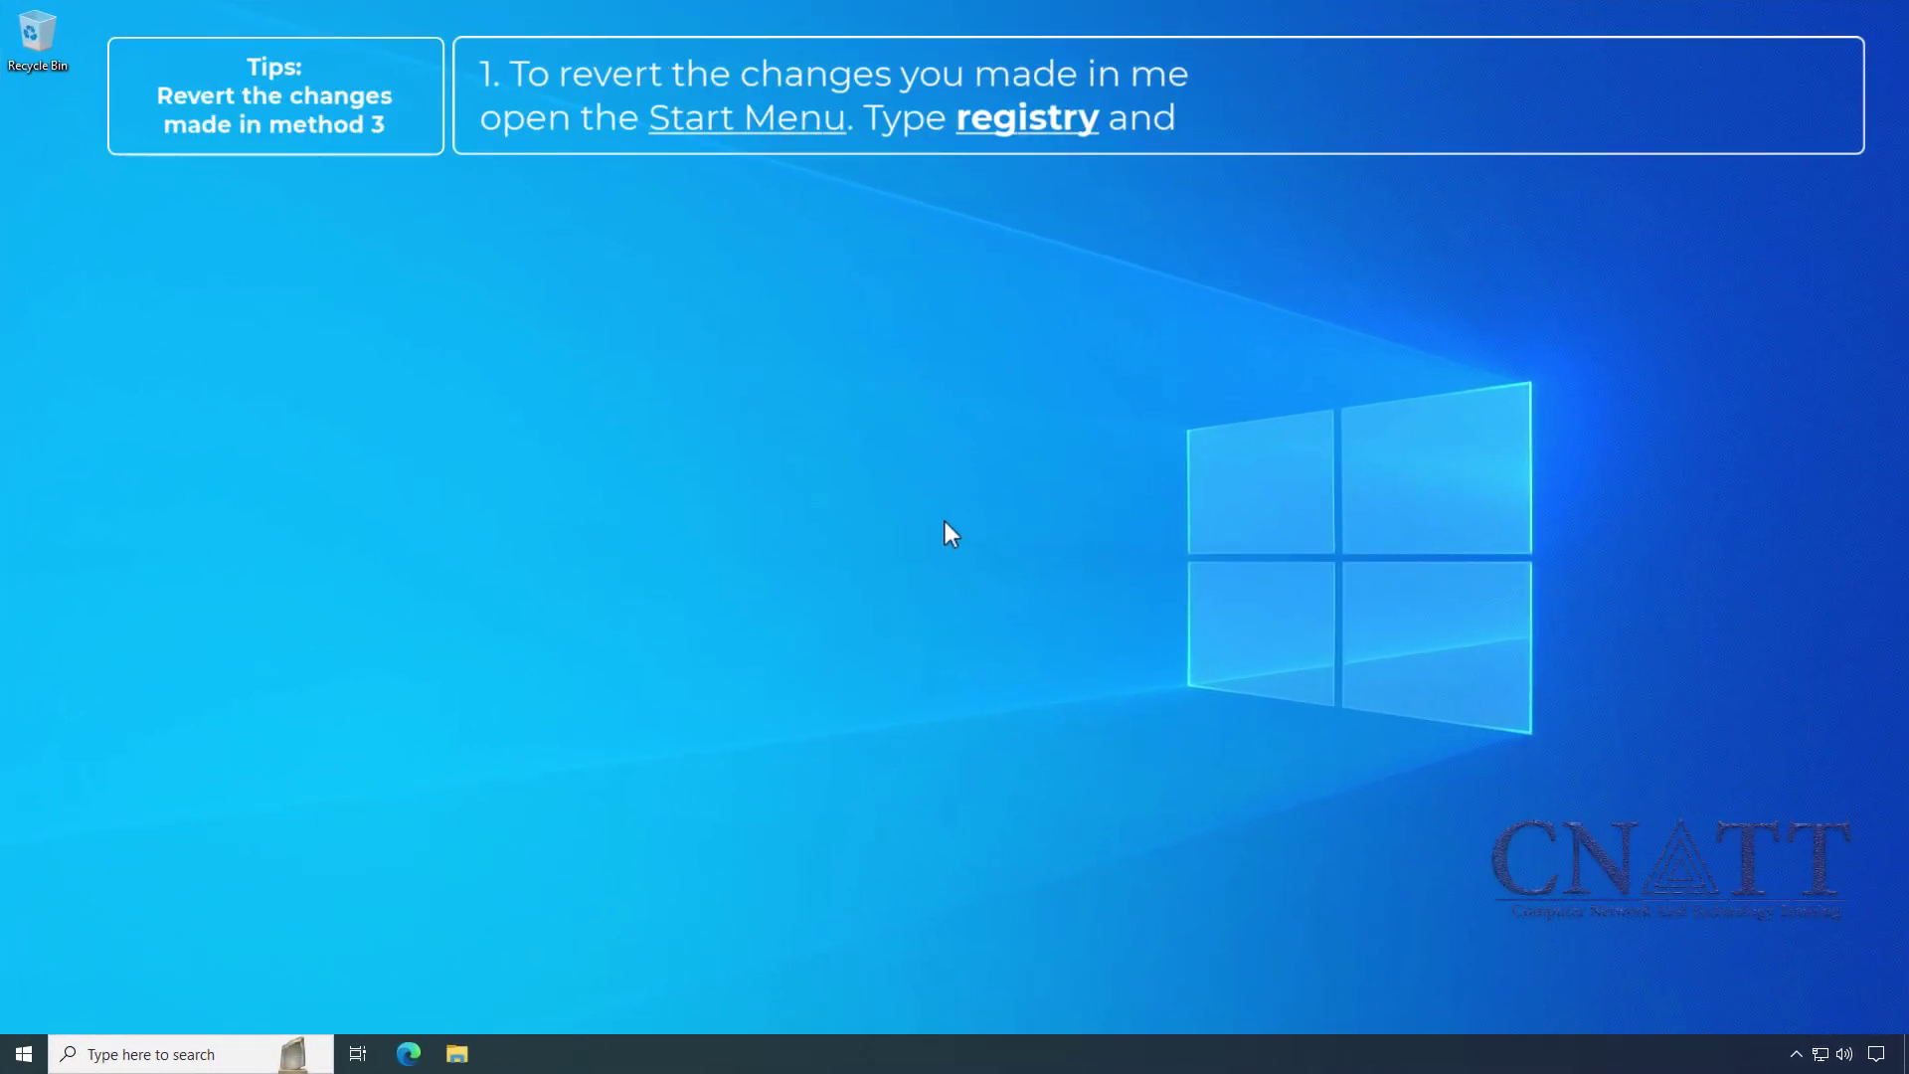
pyautogui.click(24, 1054)
pyautogui.write('re')
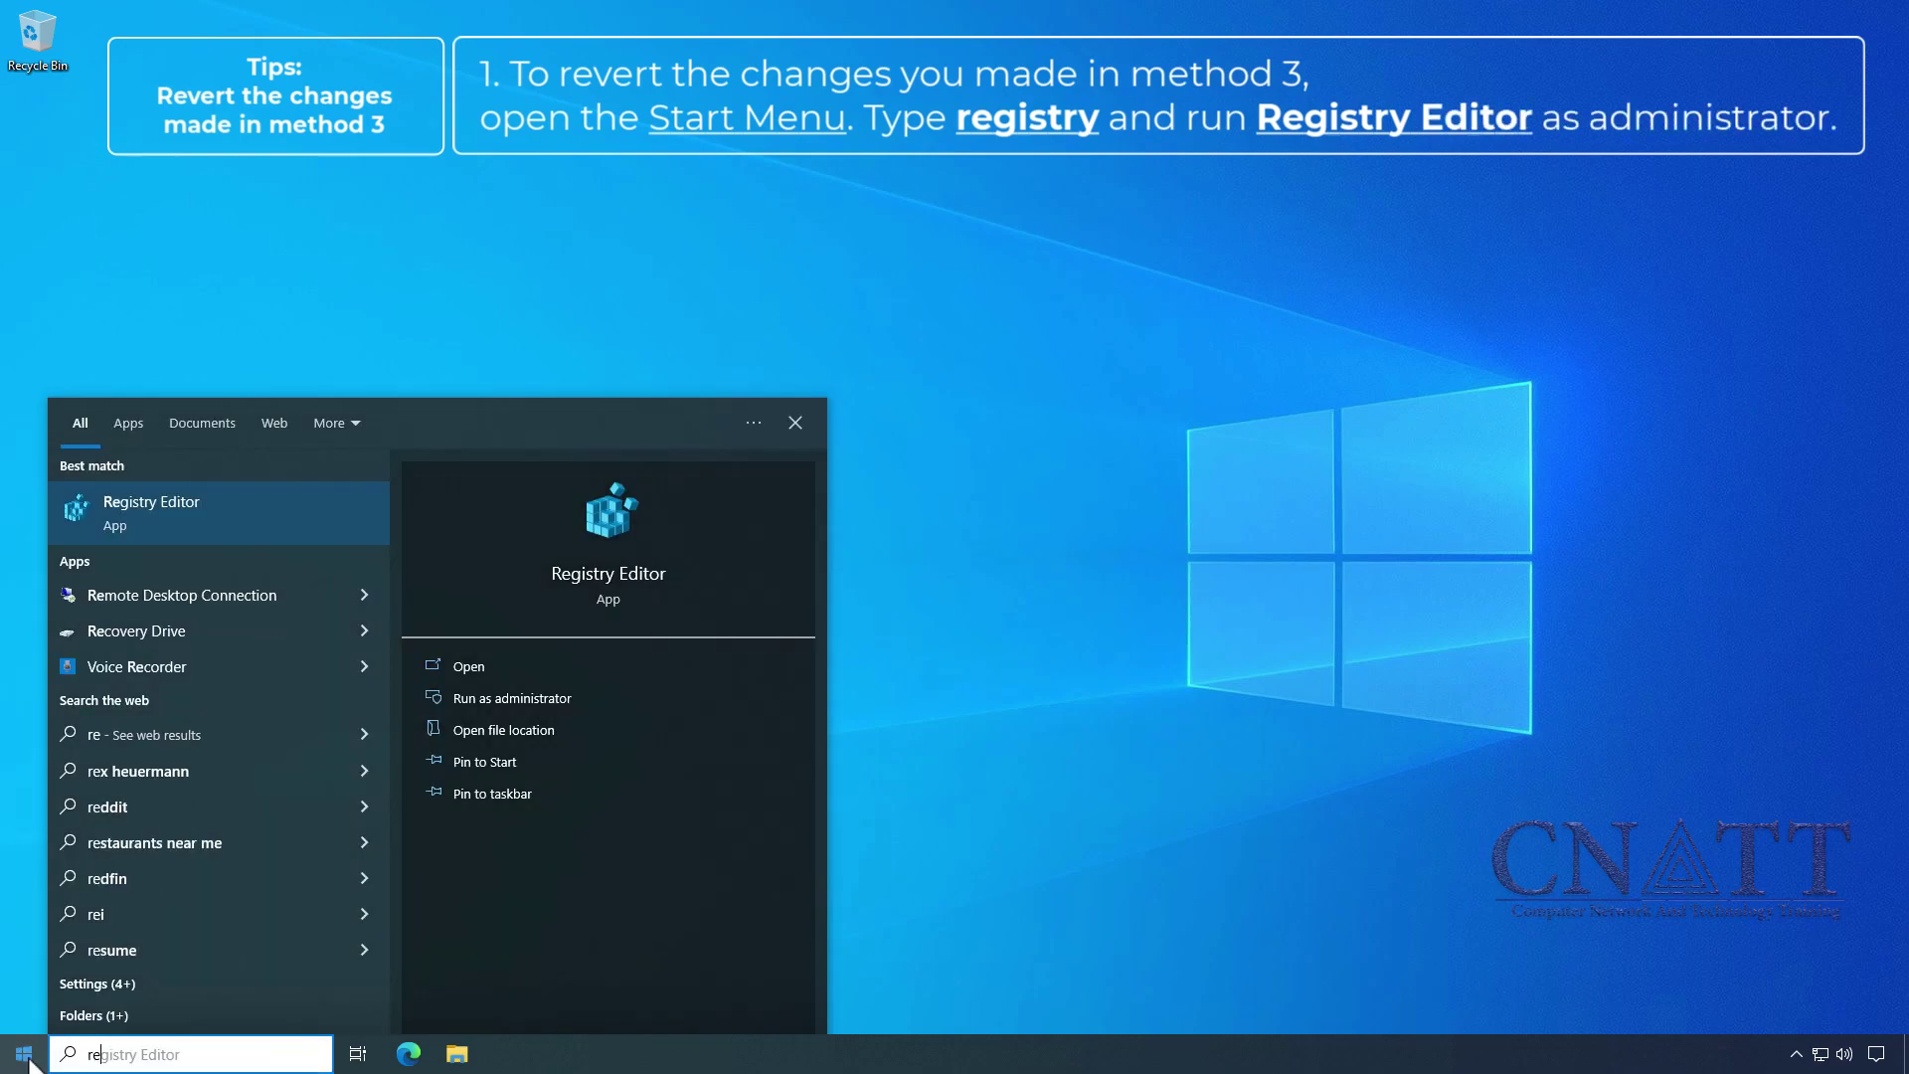
pyautogui.write('gistry')
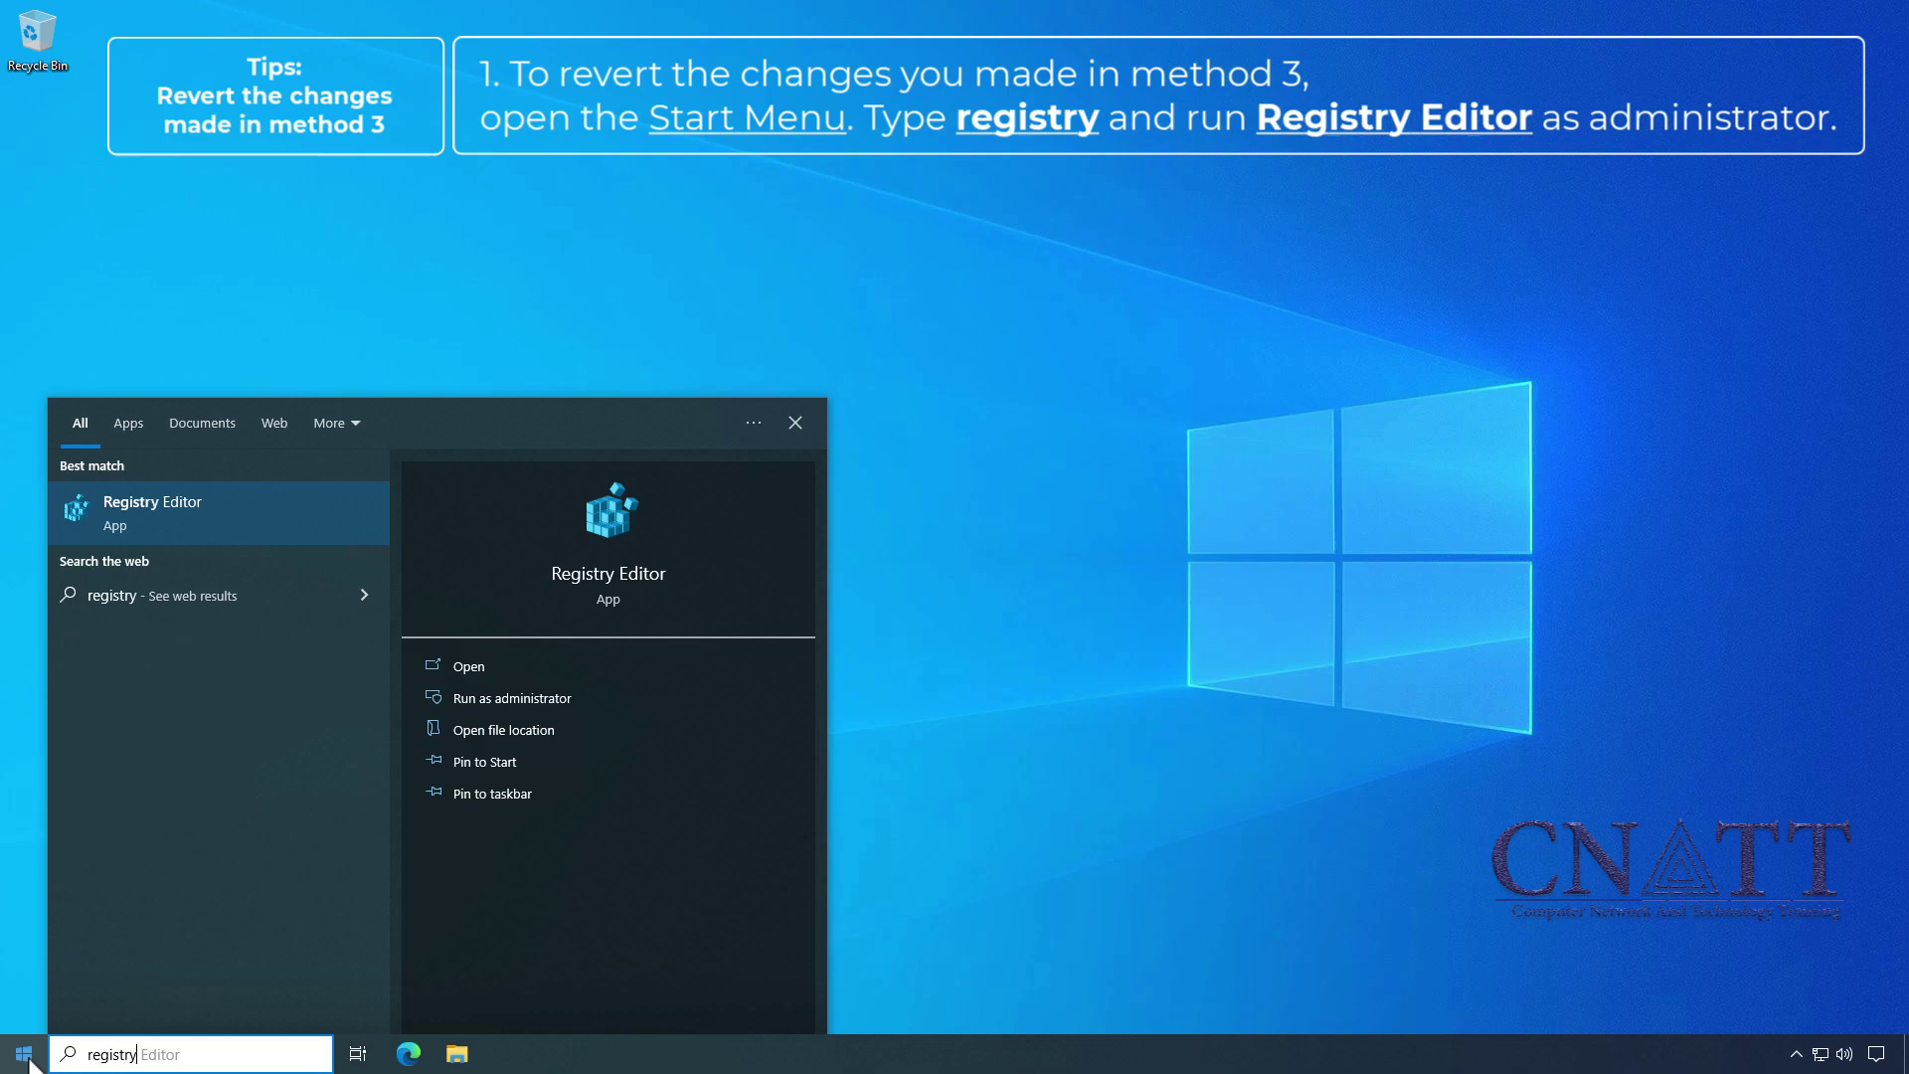
pyautogui.click(597, 696)
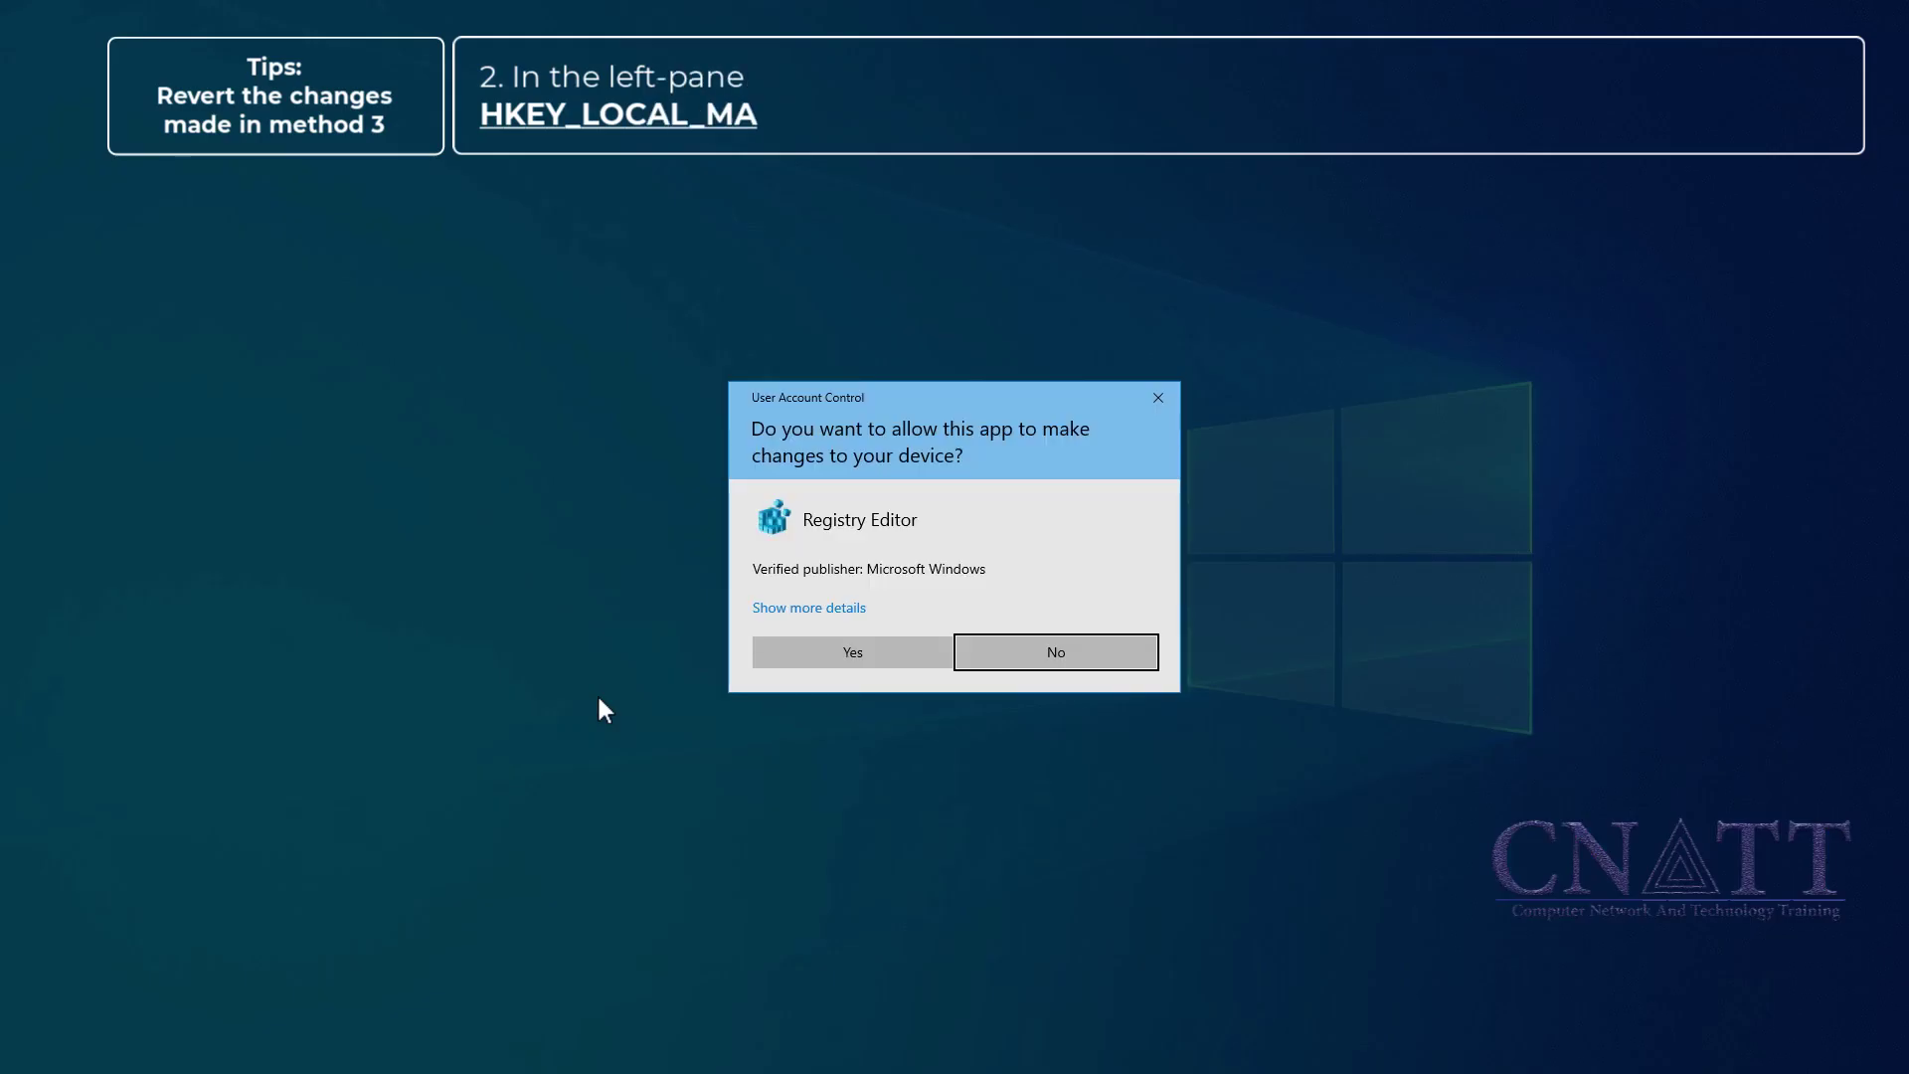
# Approve UAC and open HKEY_LOCAL_MACHINE\SOFTWARE\Microsoft\Windows\CurrentVersion\DriverSearching.
pyautogui.click(789, 654)
pyautogui.click(771, 255)
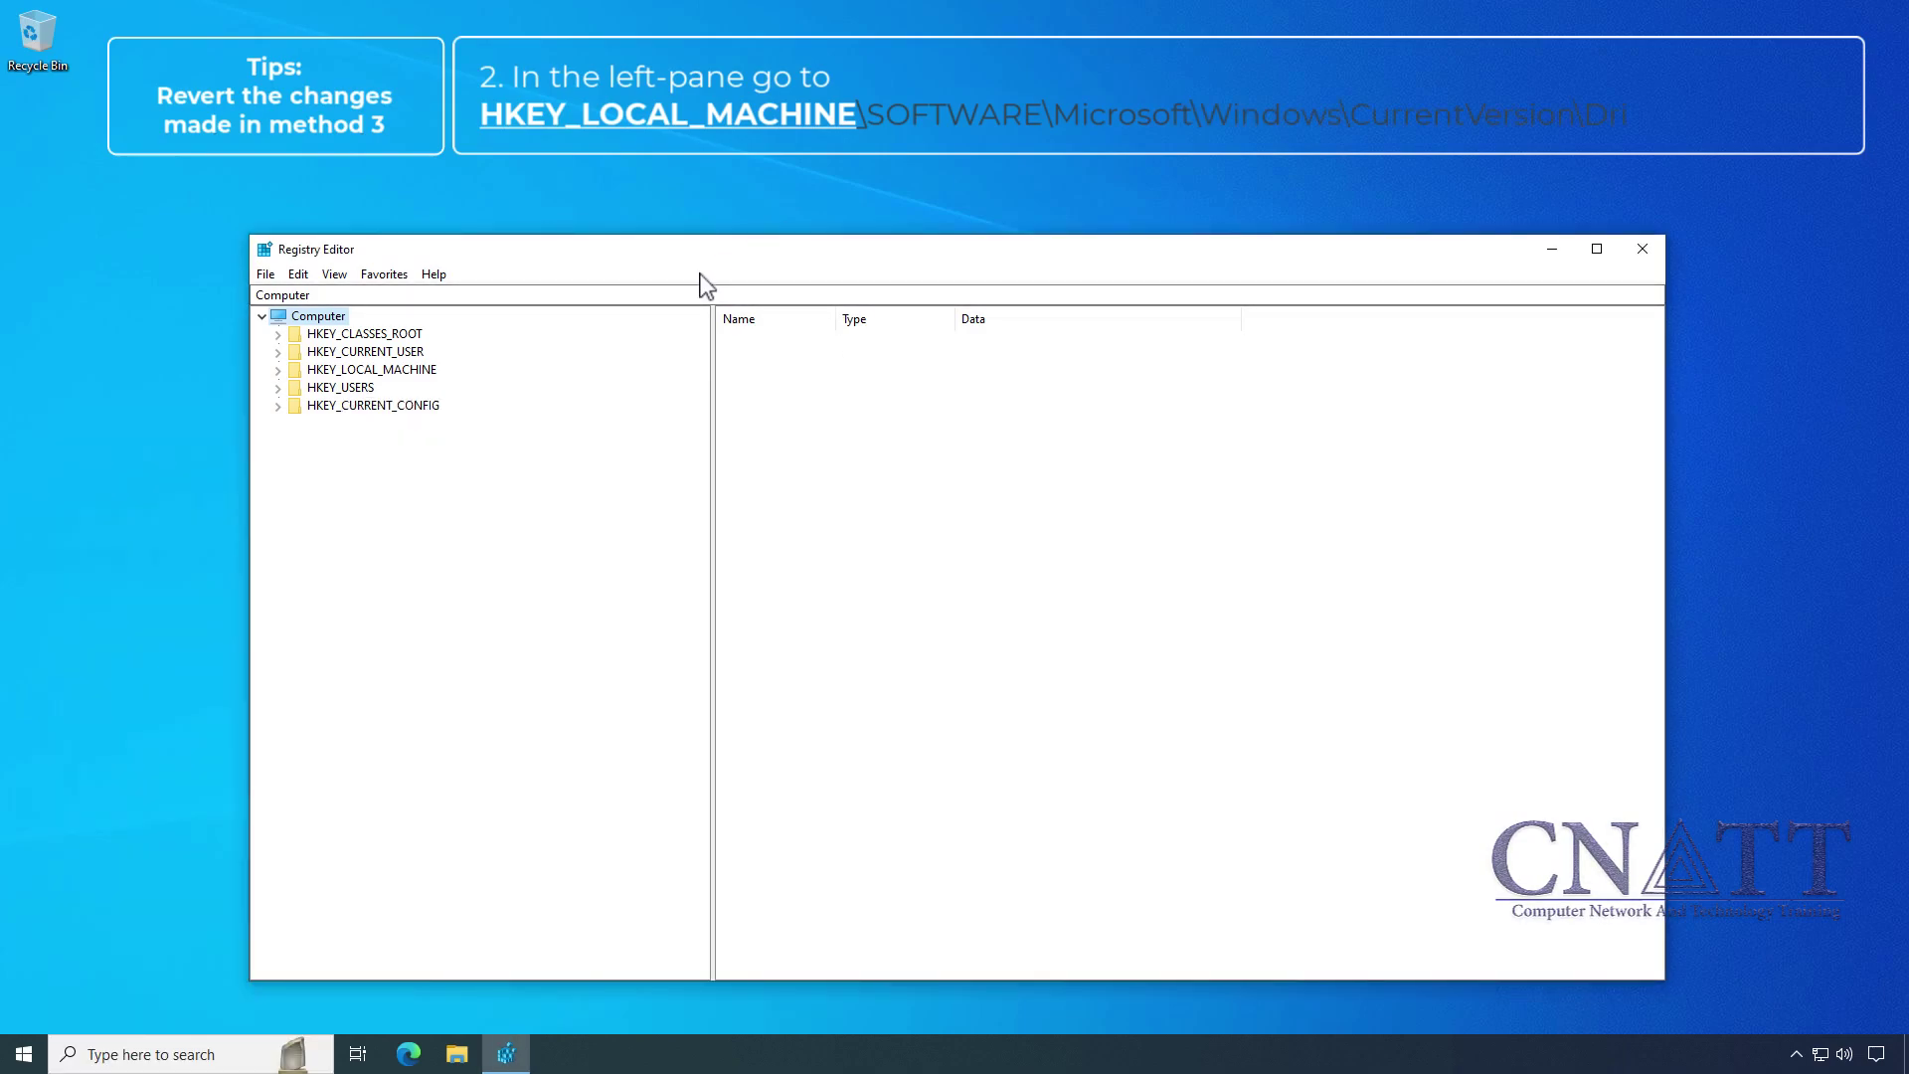
pyautogui.doubleClick(338, 370)
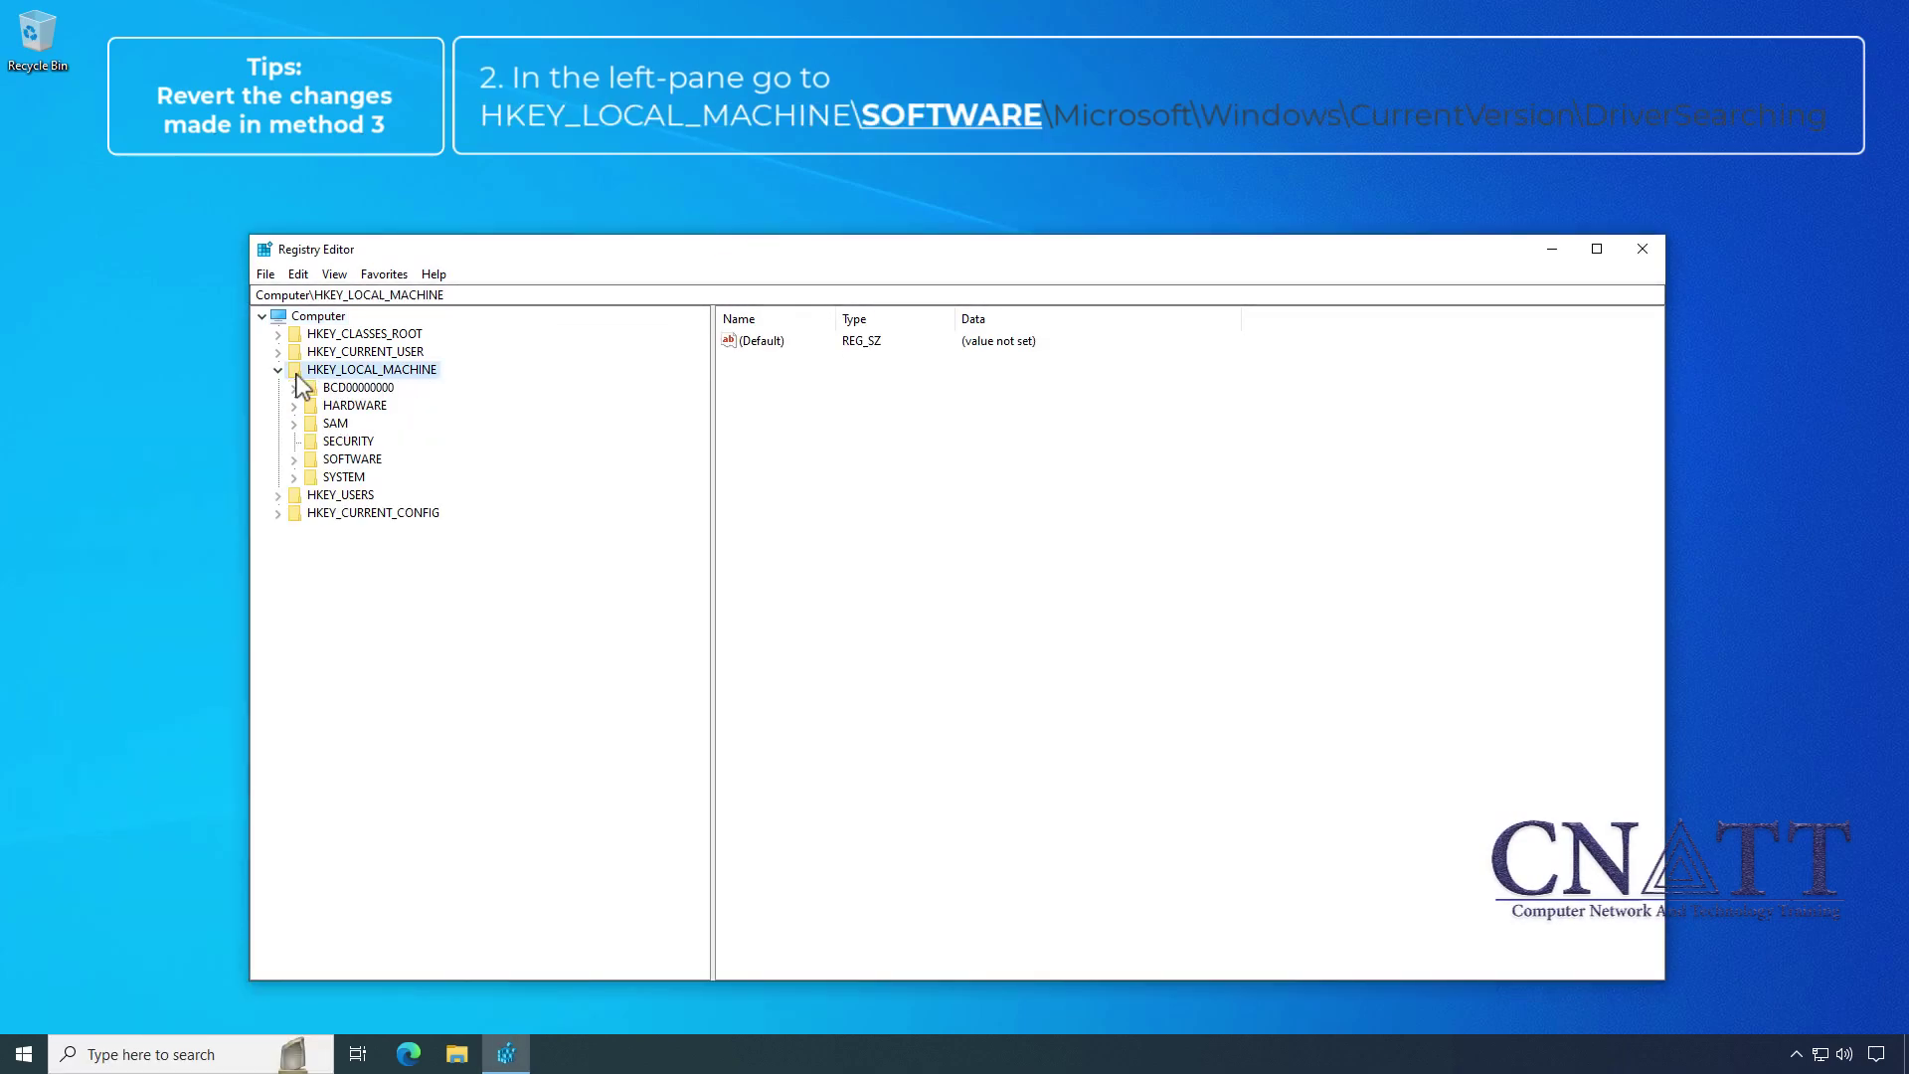
pyautogui.doubleClick(312, 459)
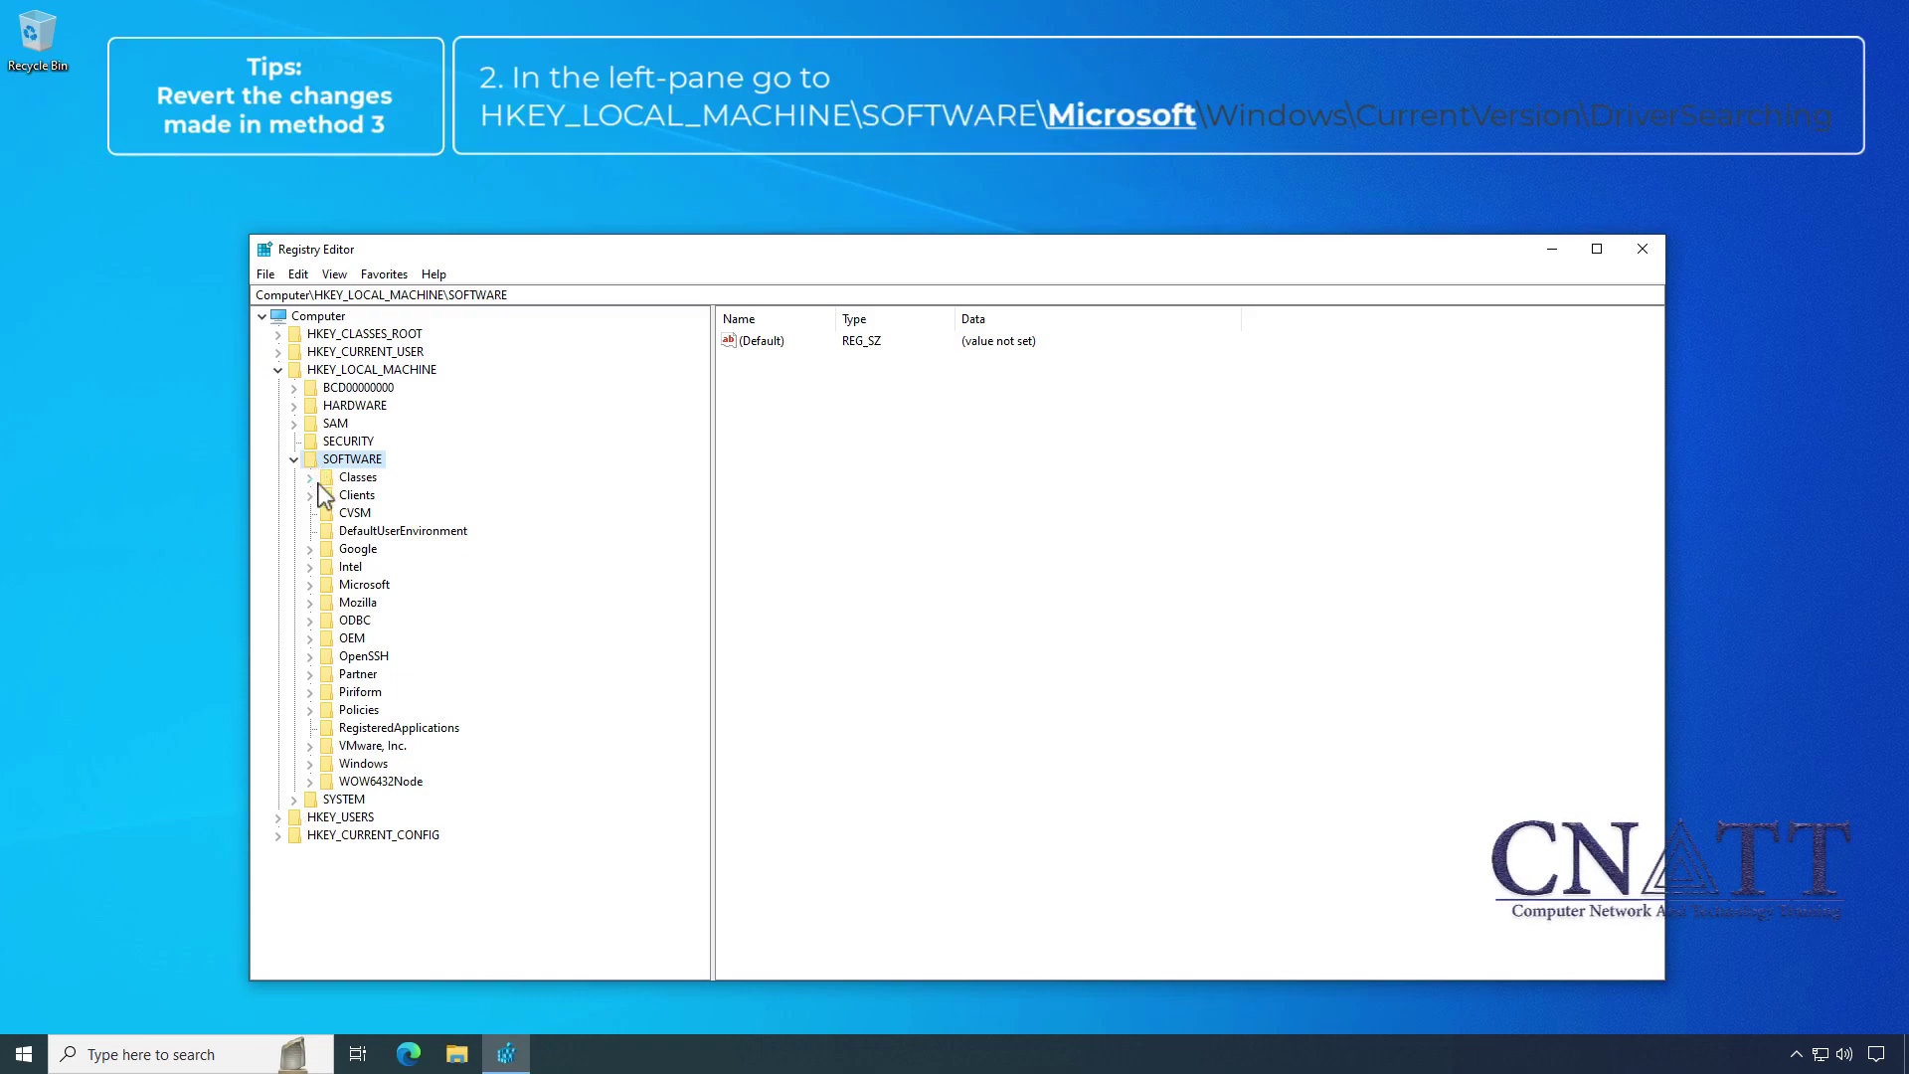
pyautogui.doubleClick(360, 585)
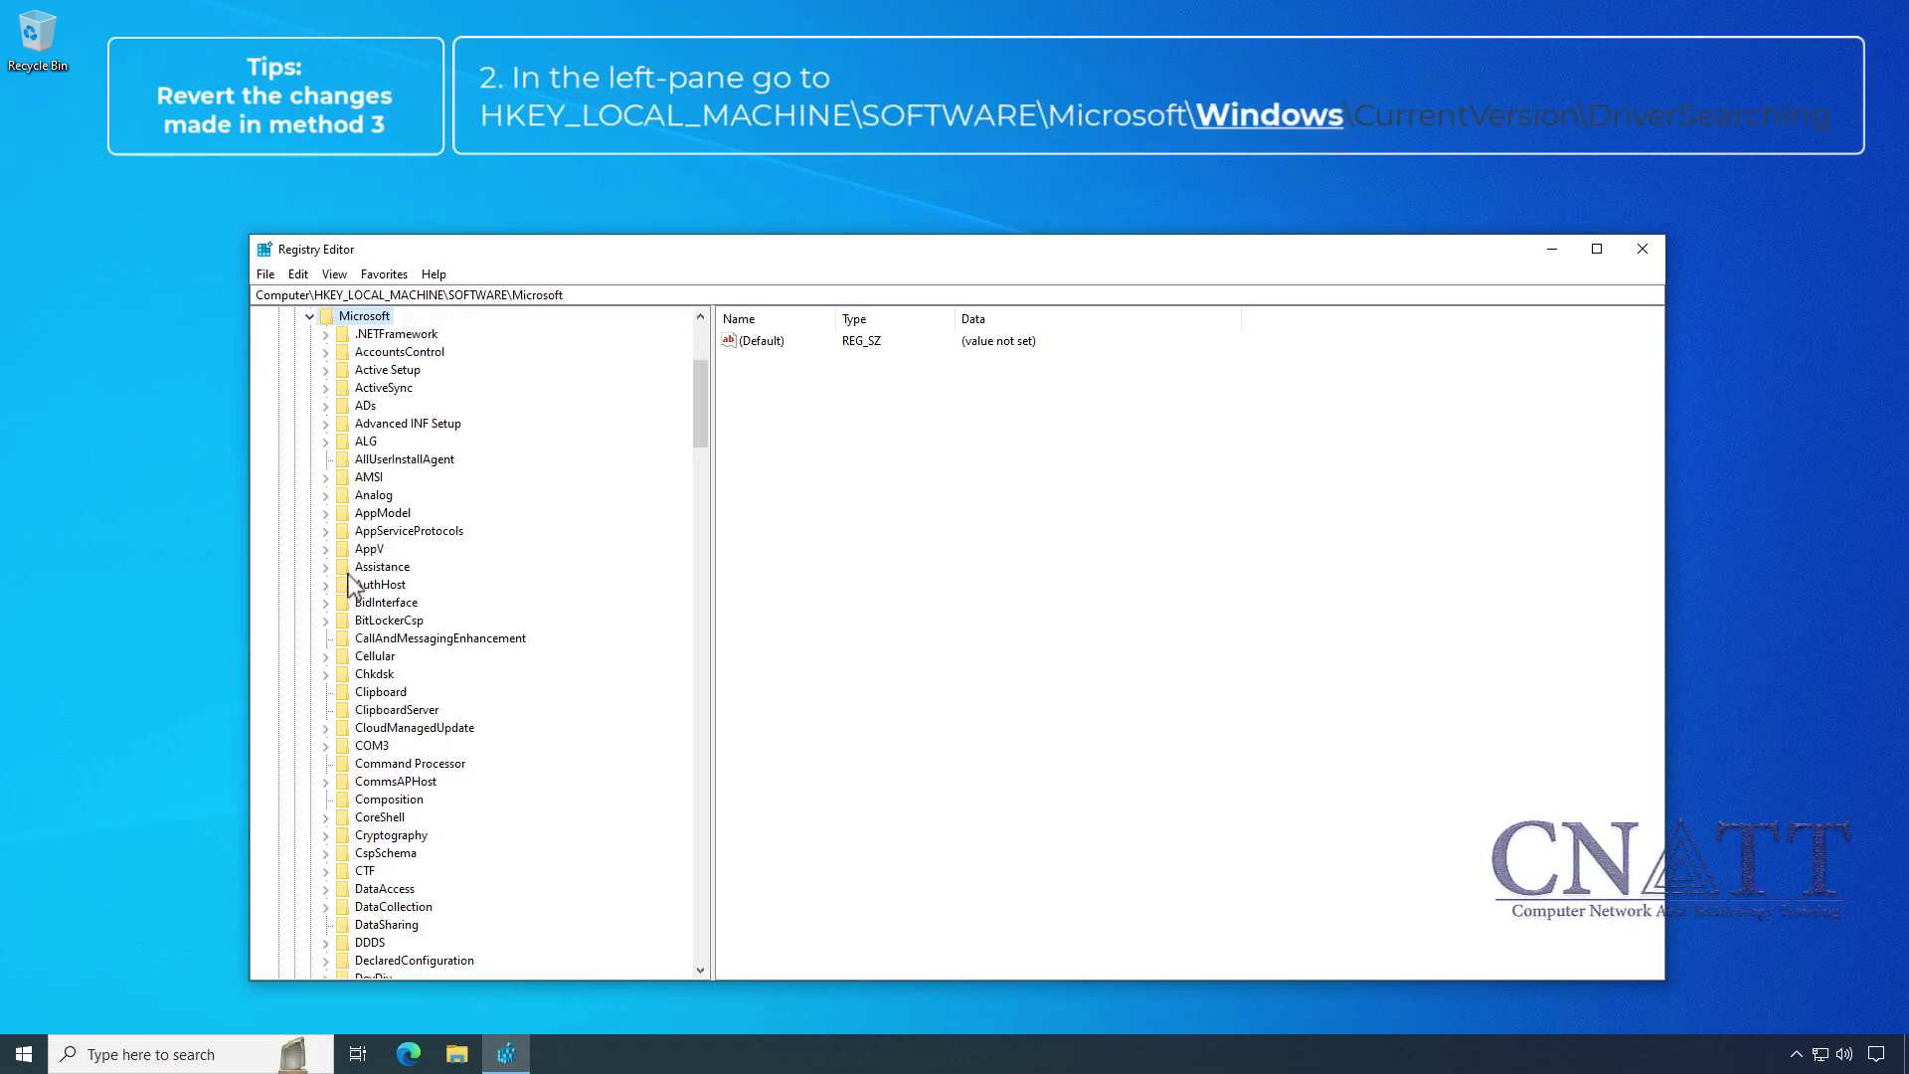
pyautogui.moveTo(686, 397); pyautogui.dragTo(661, 865)
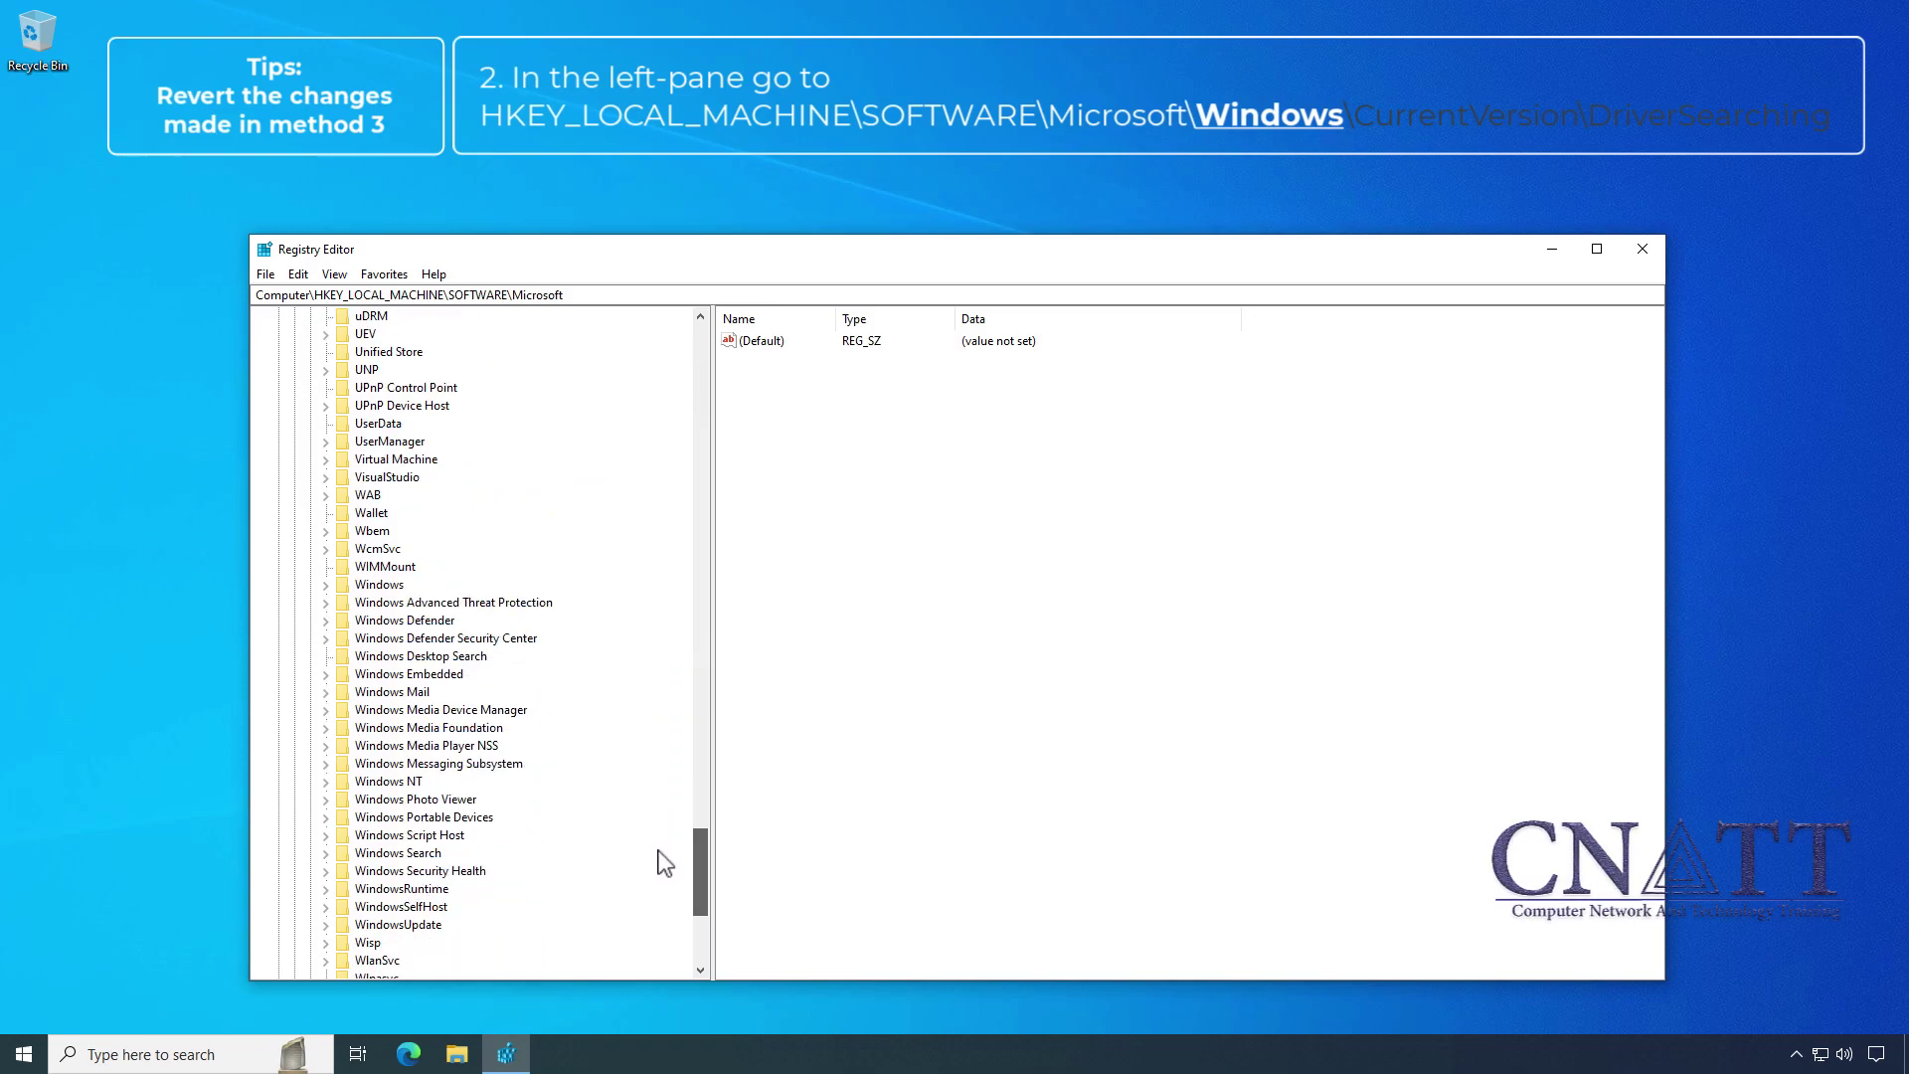
pyautogui.doubleClick(348, 585)
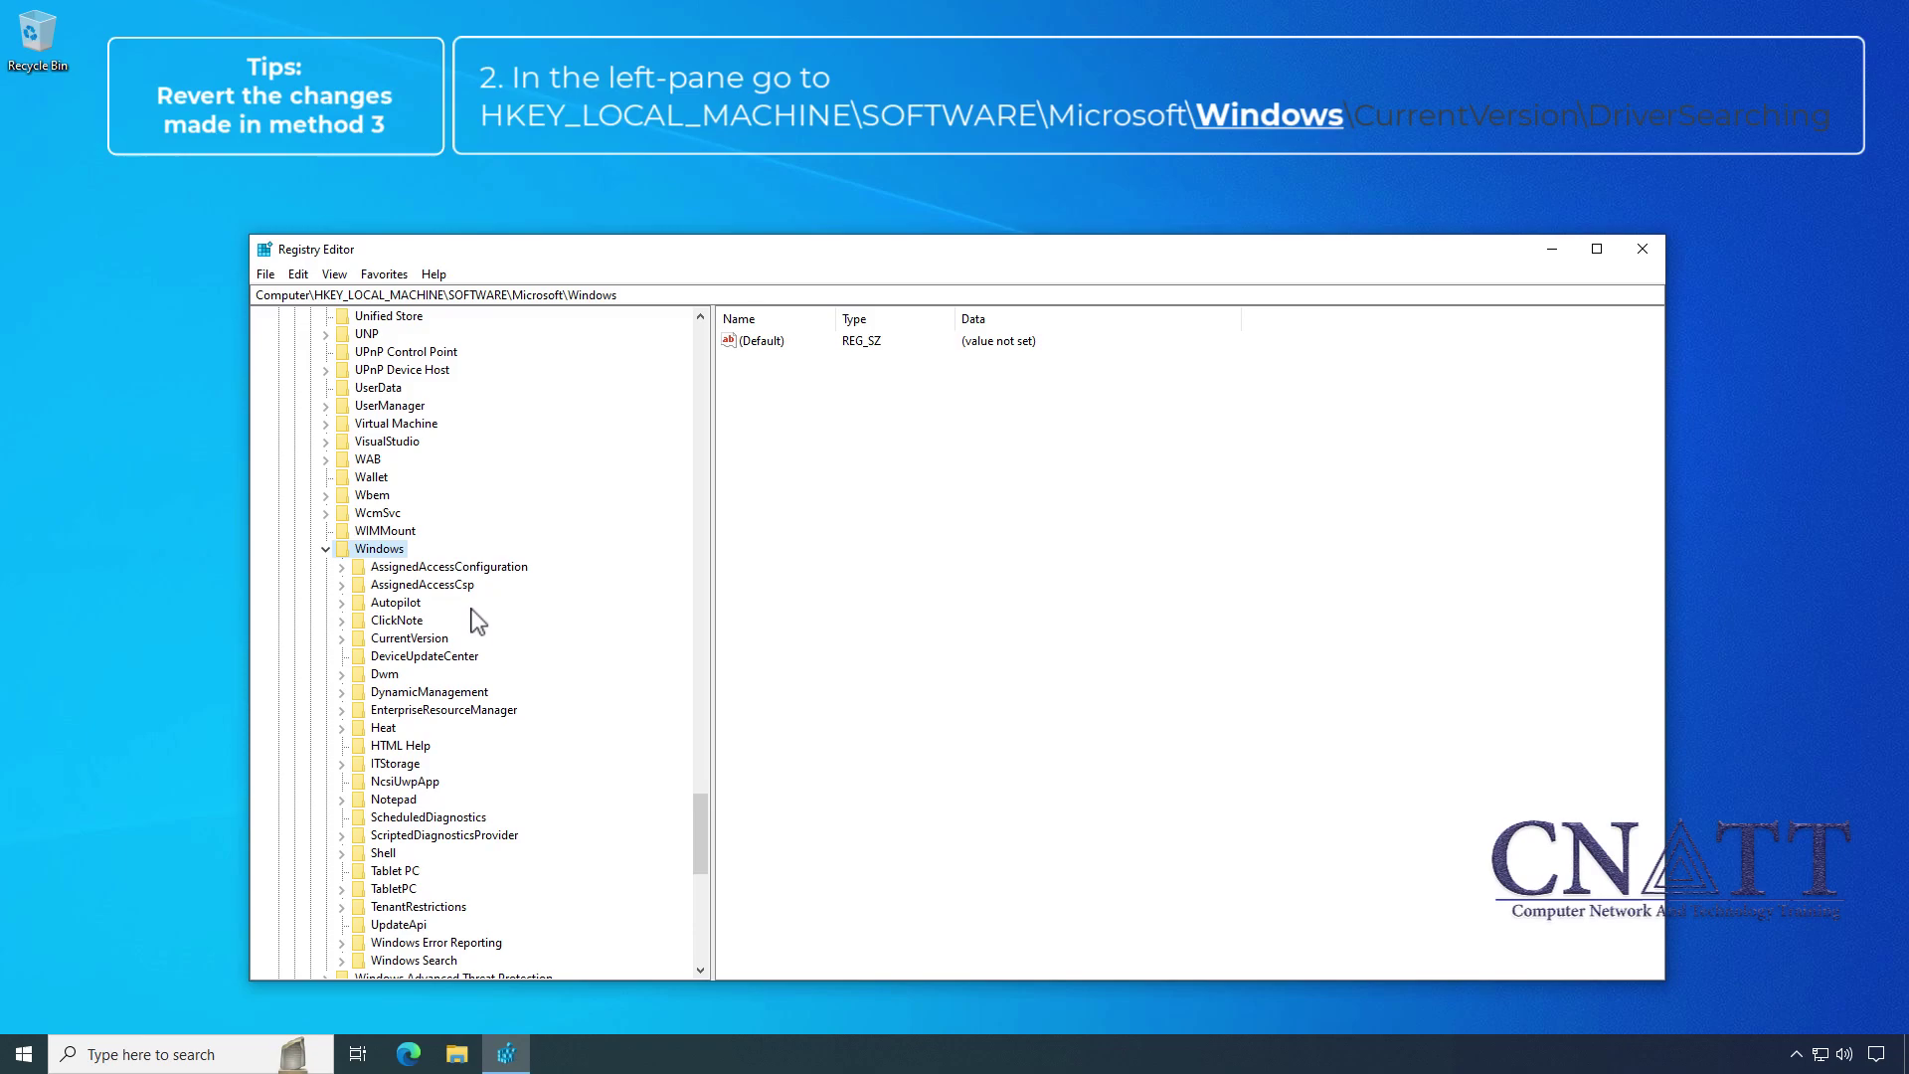
pyautogui.doubleClick(361, 640)
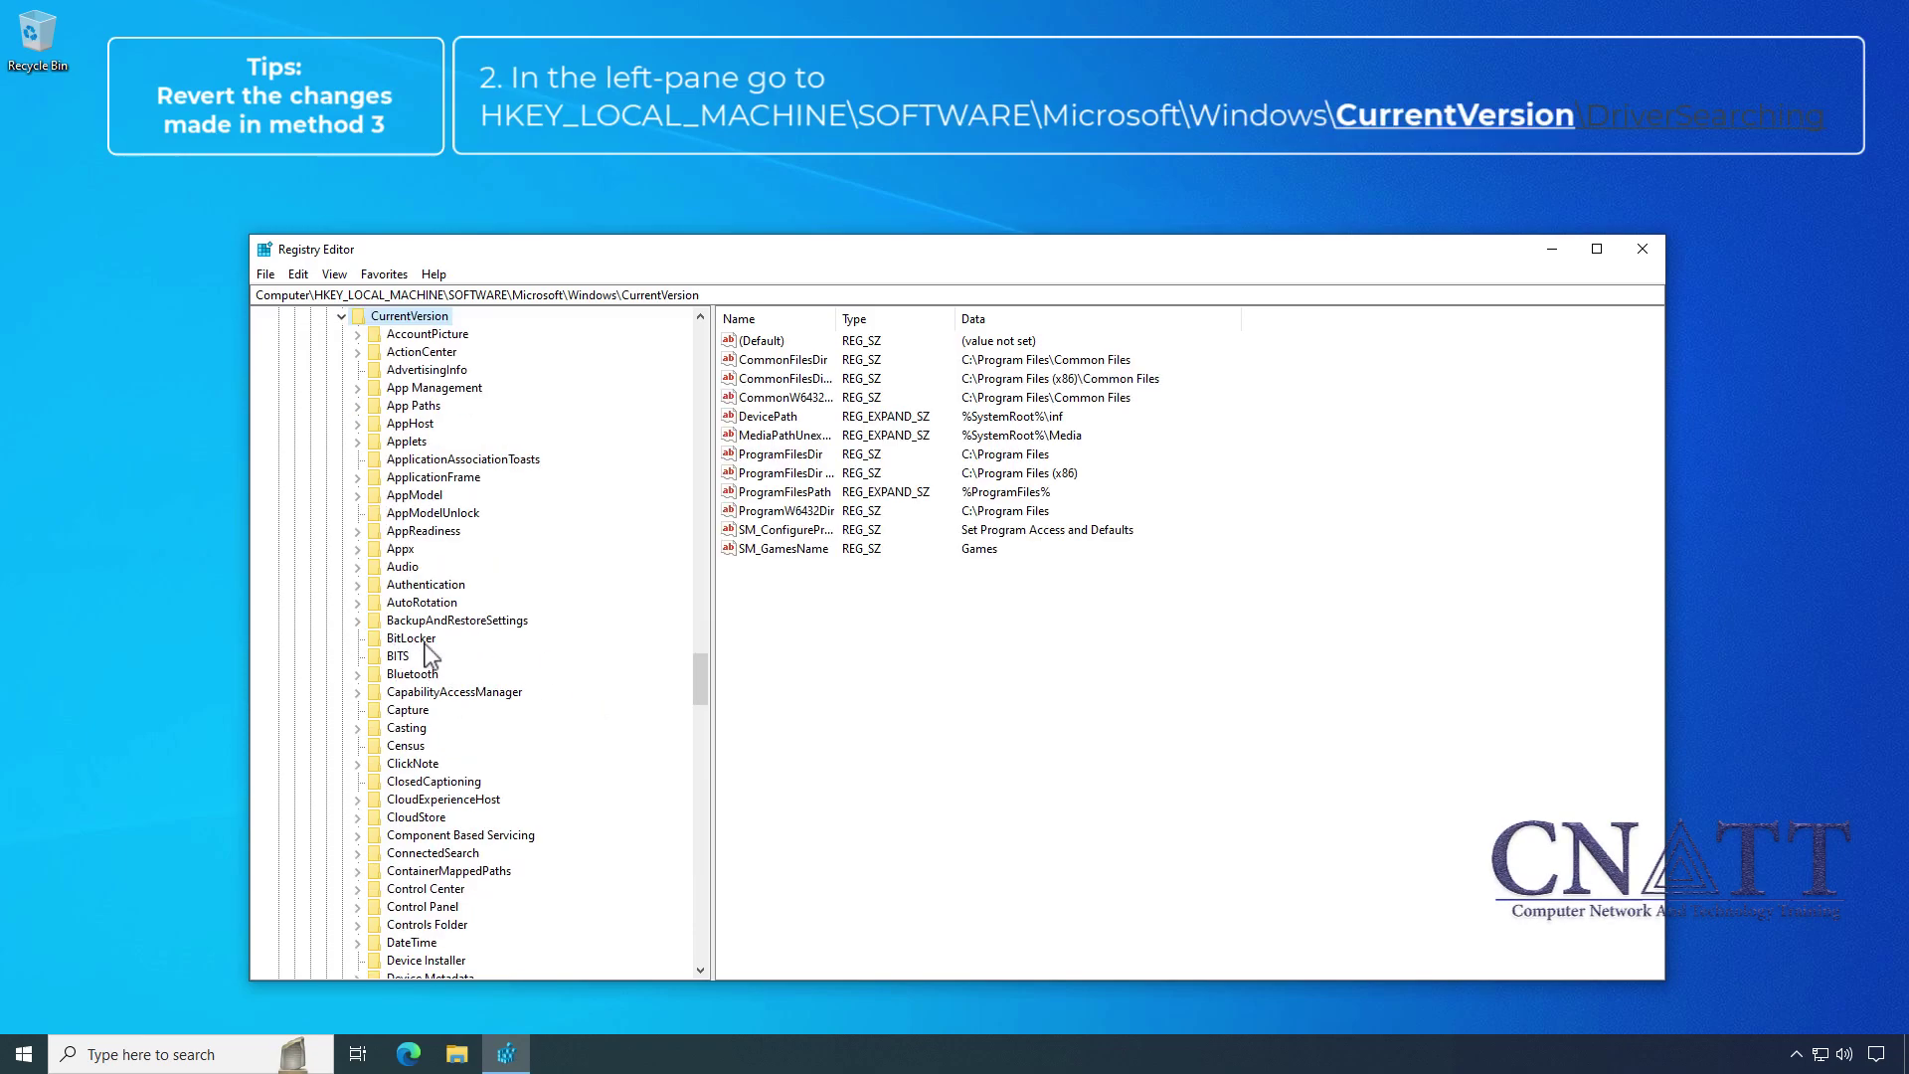
pyautogui.moveTo(702, 682); pyautogui.dragTo(704, 734)
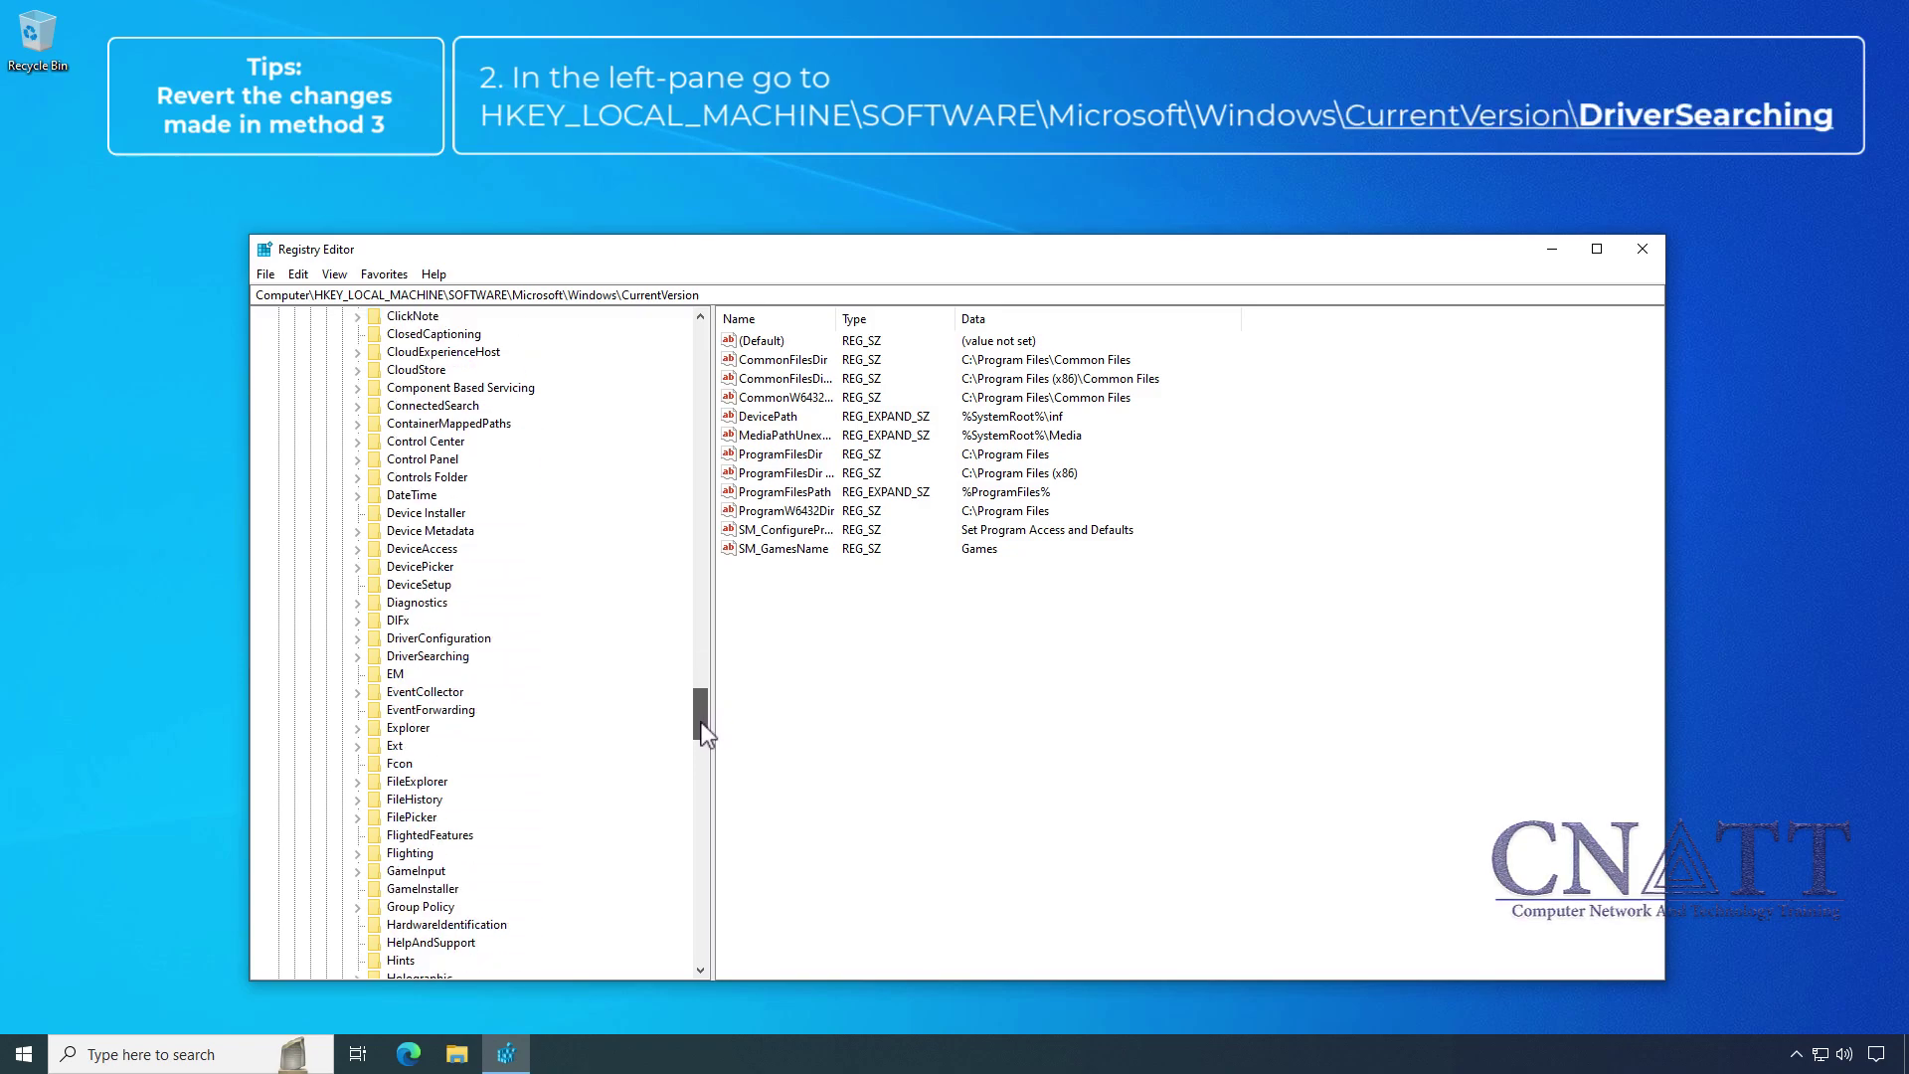
pyautogui.click(374, 661)
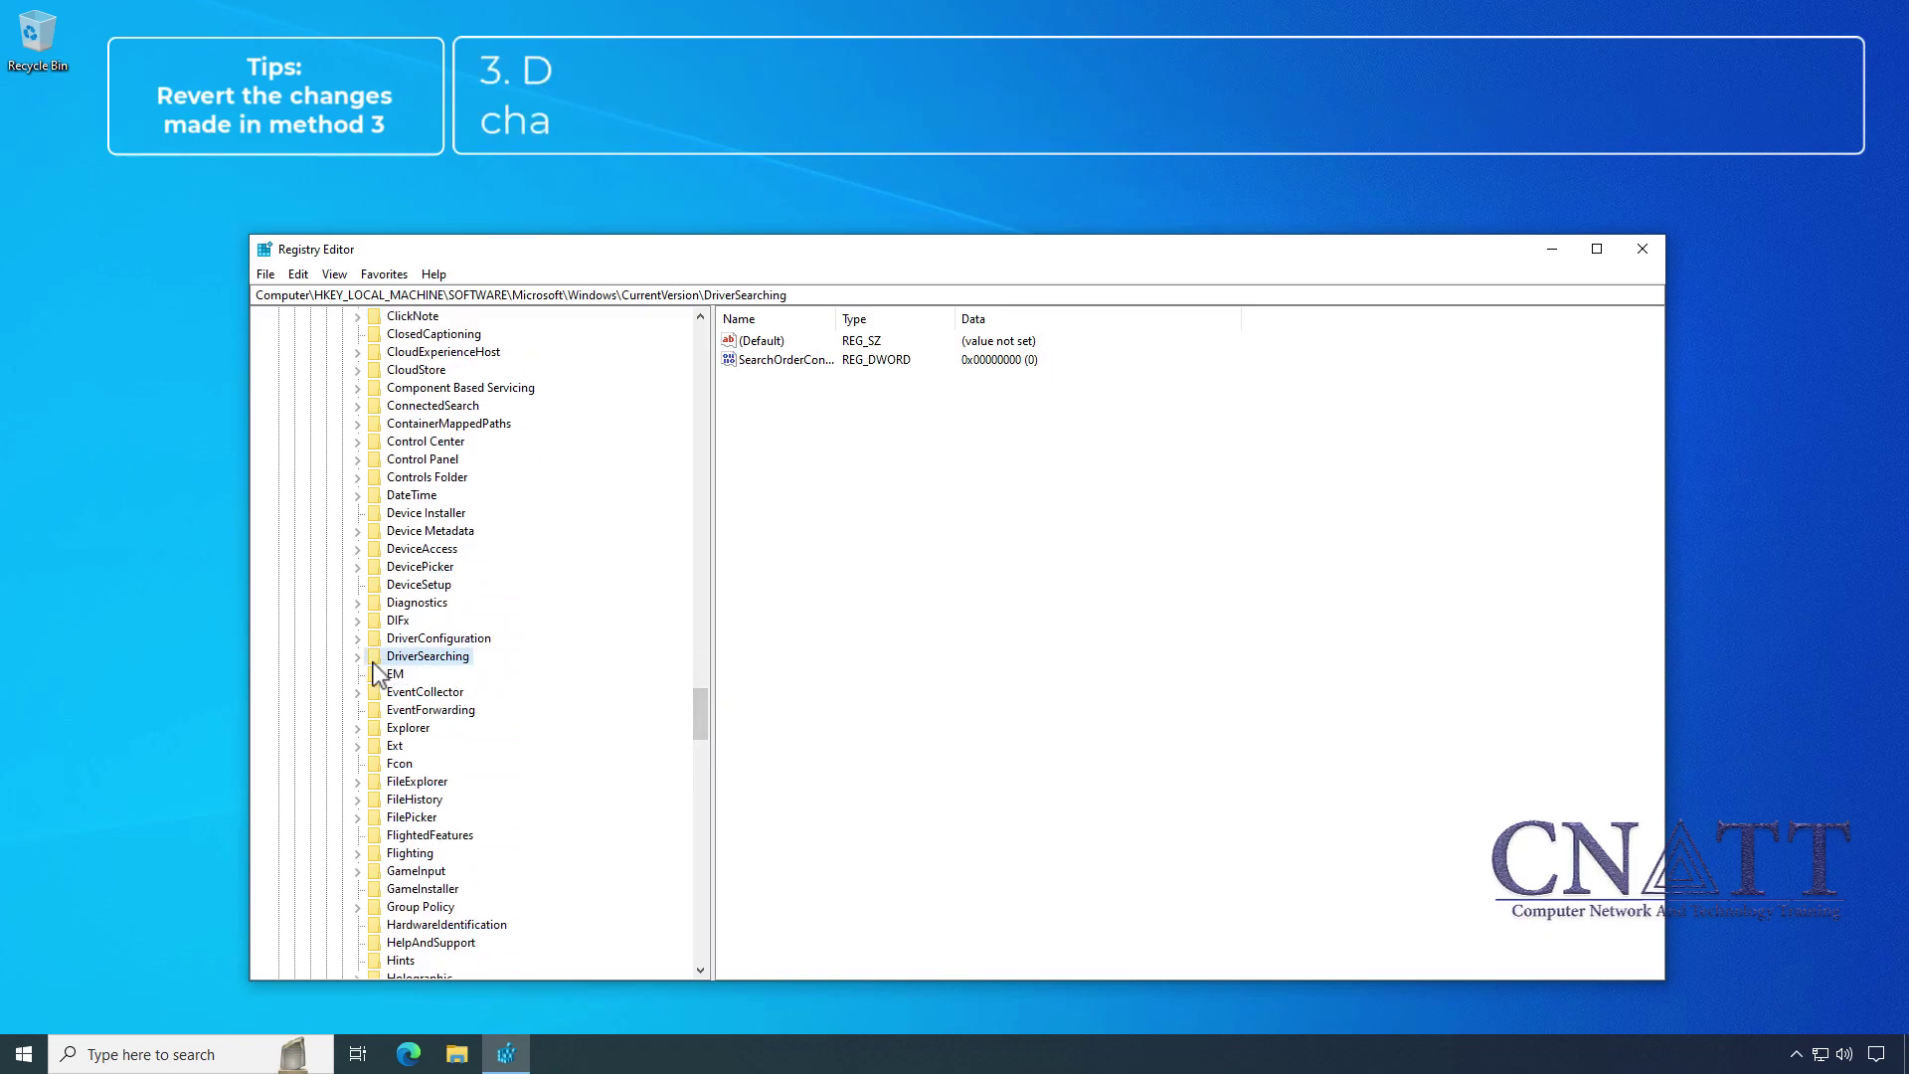
# Change SearchOrderConfig's value data to 1 and close Registry Editor.
pyautogui.doubleClick(794, 364)
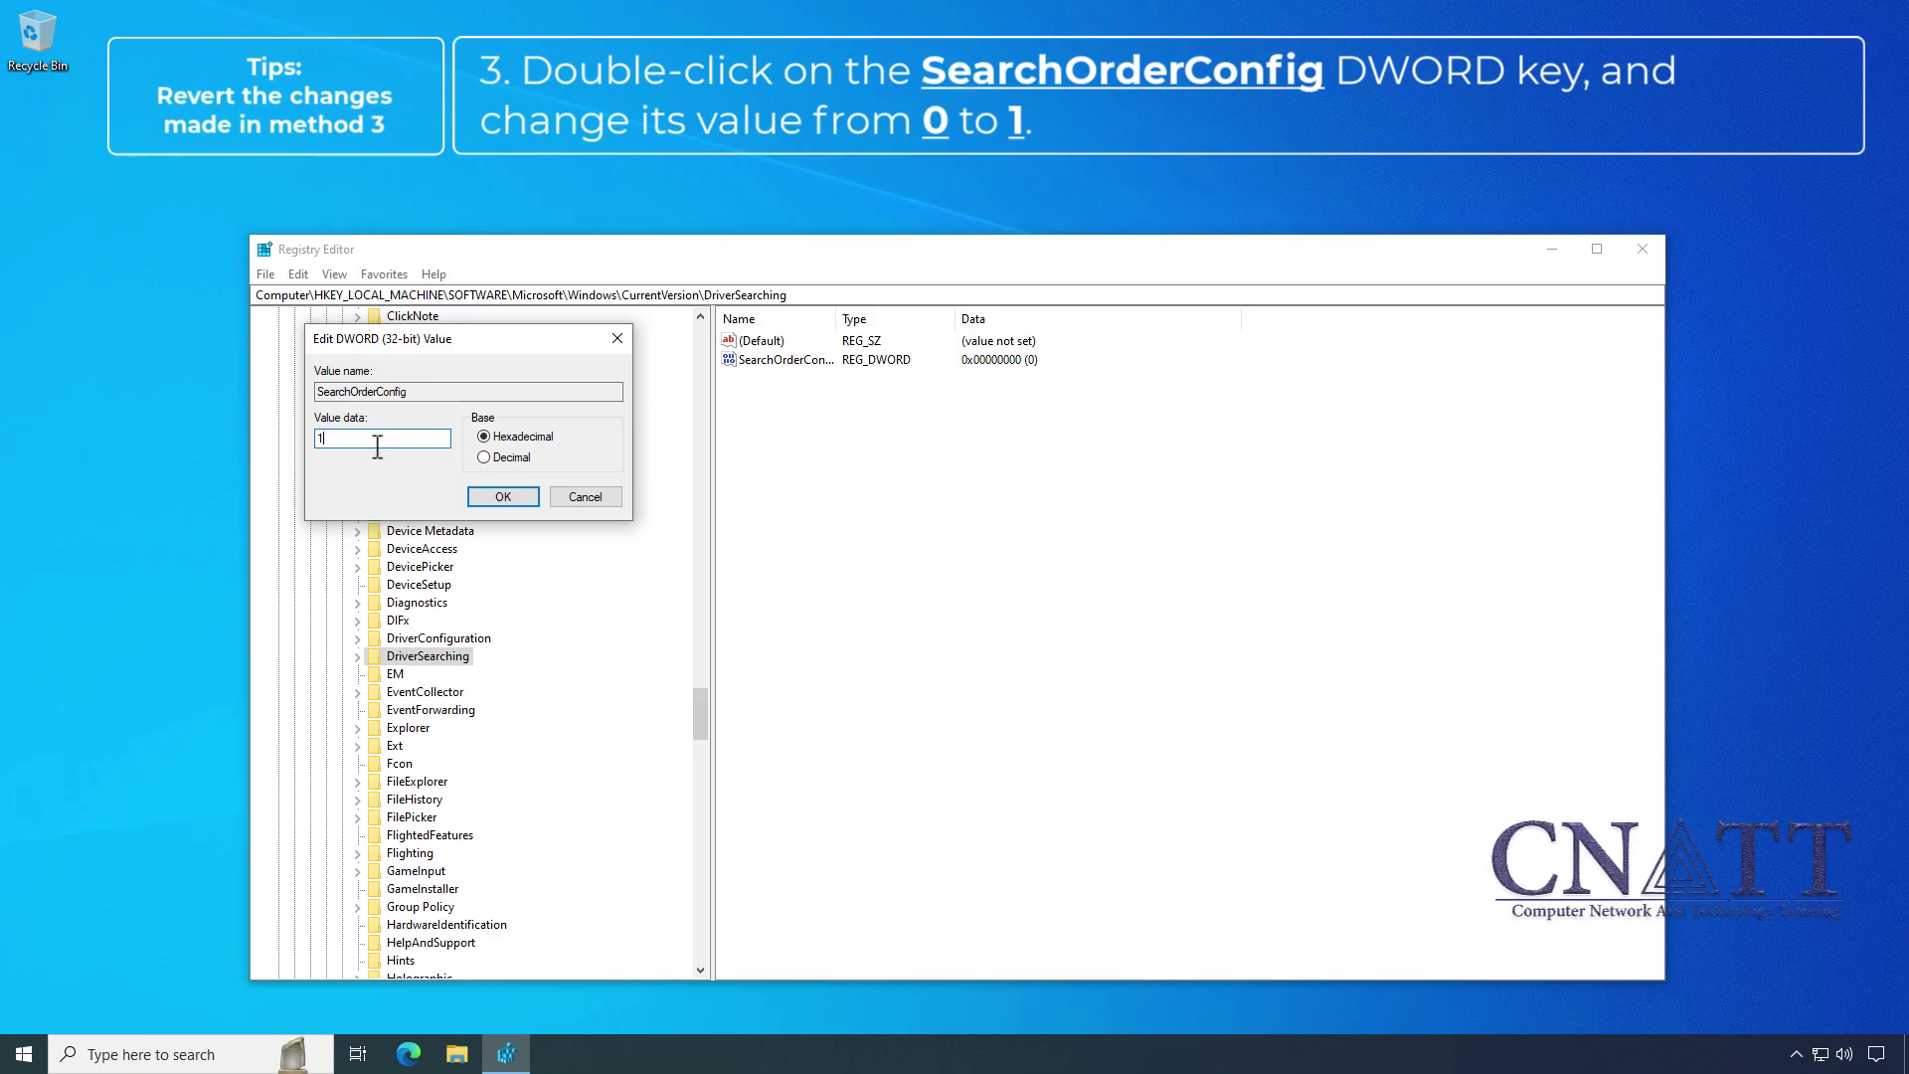
pyautogui.click(514, 501)
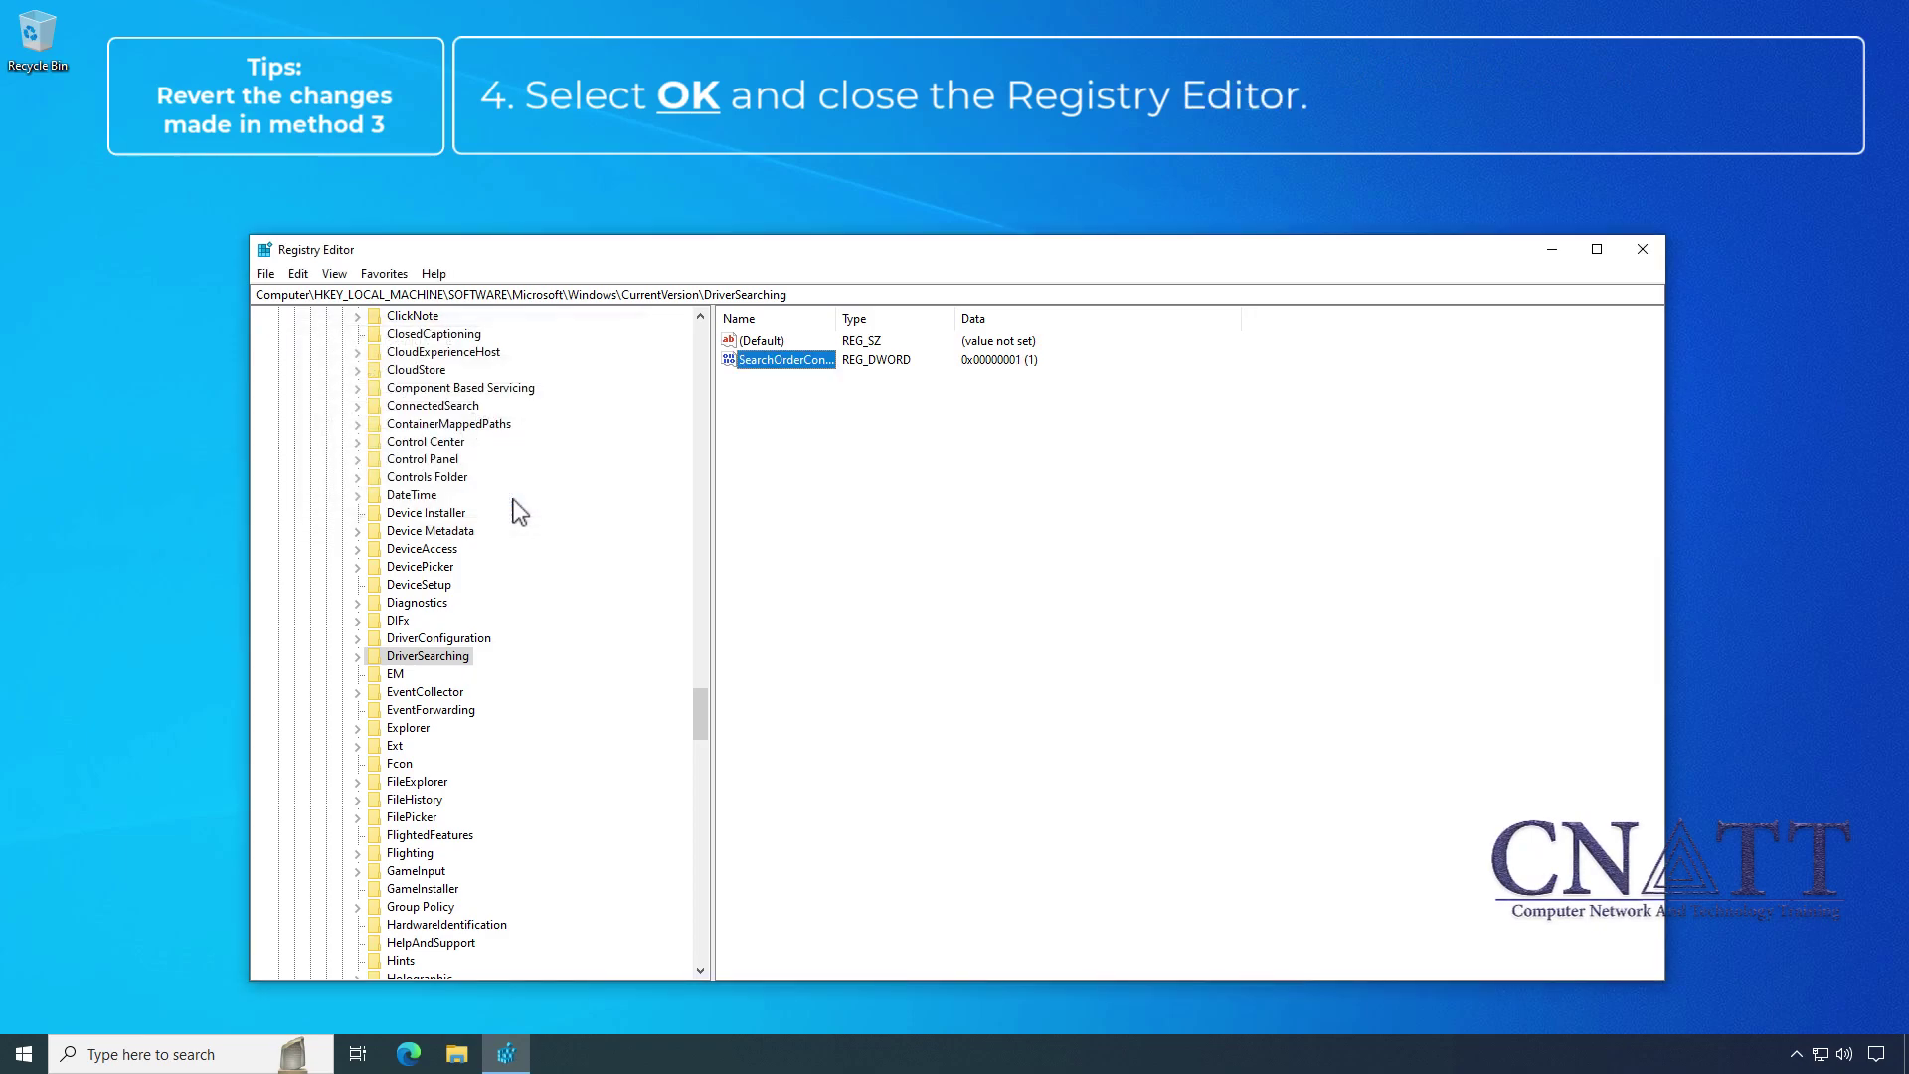
pyautogui.click(1641, 248)
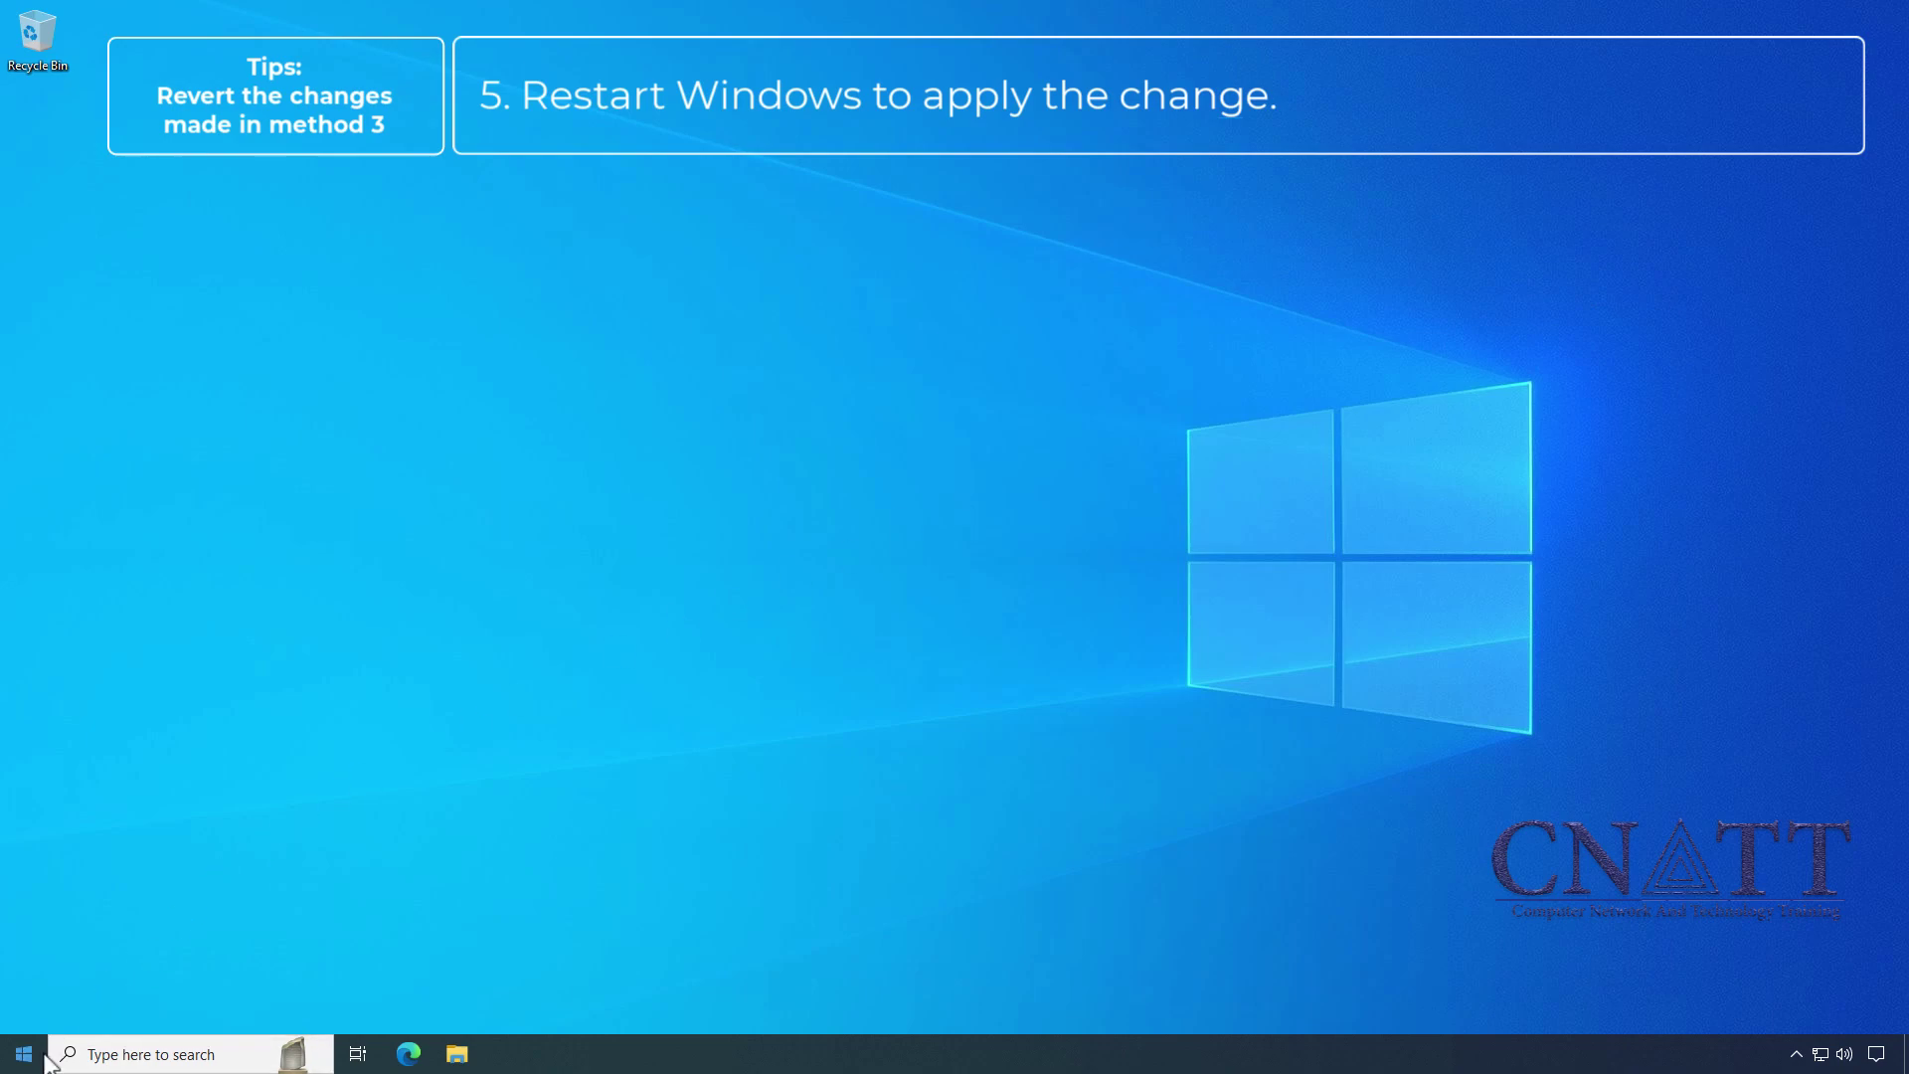